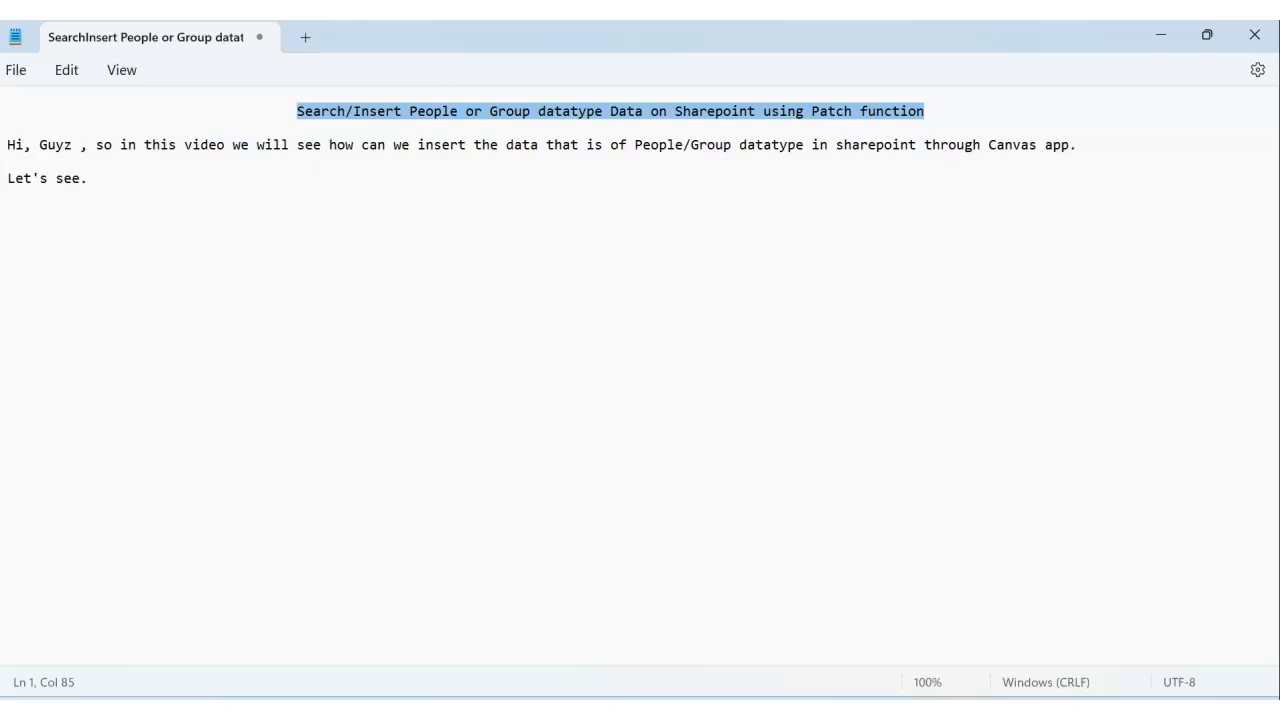
Add the line "Ok." below "Let's see." in the introduction note.
drag(86, 145, 356, 187)
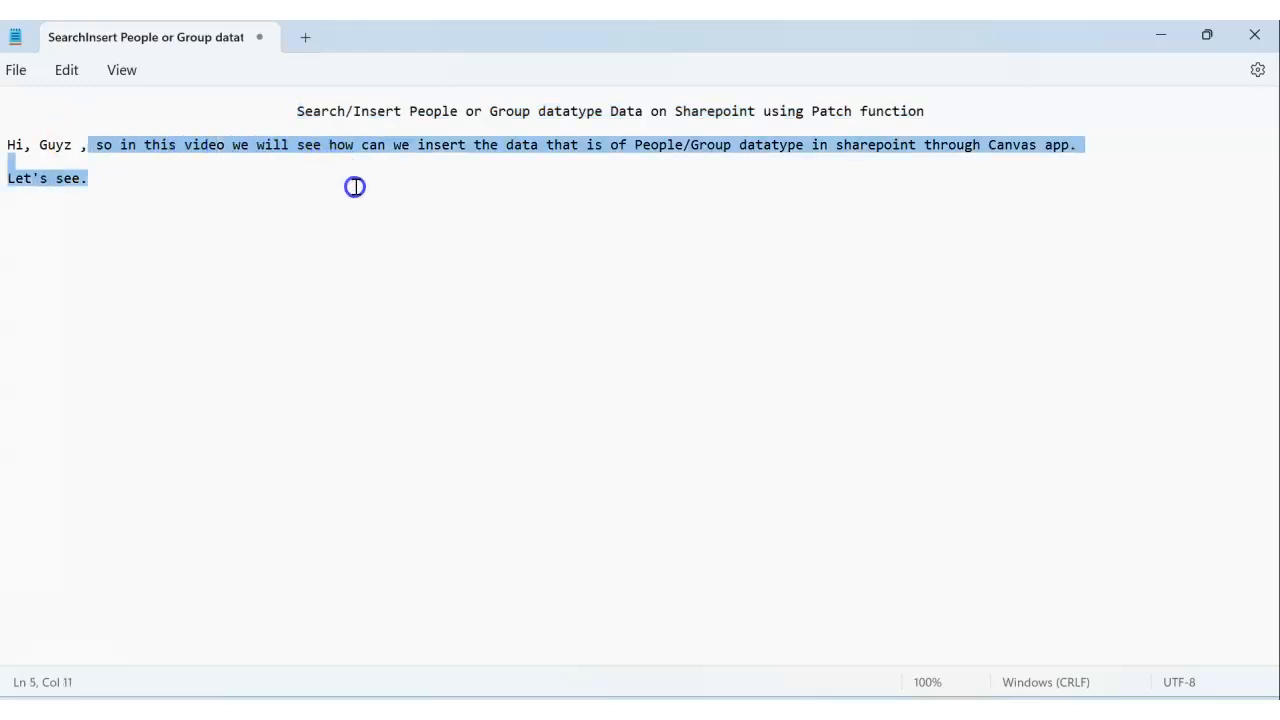
click(199, 176)
key(Return)
text(Ok.)
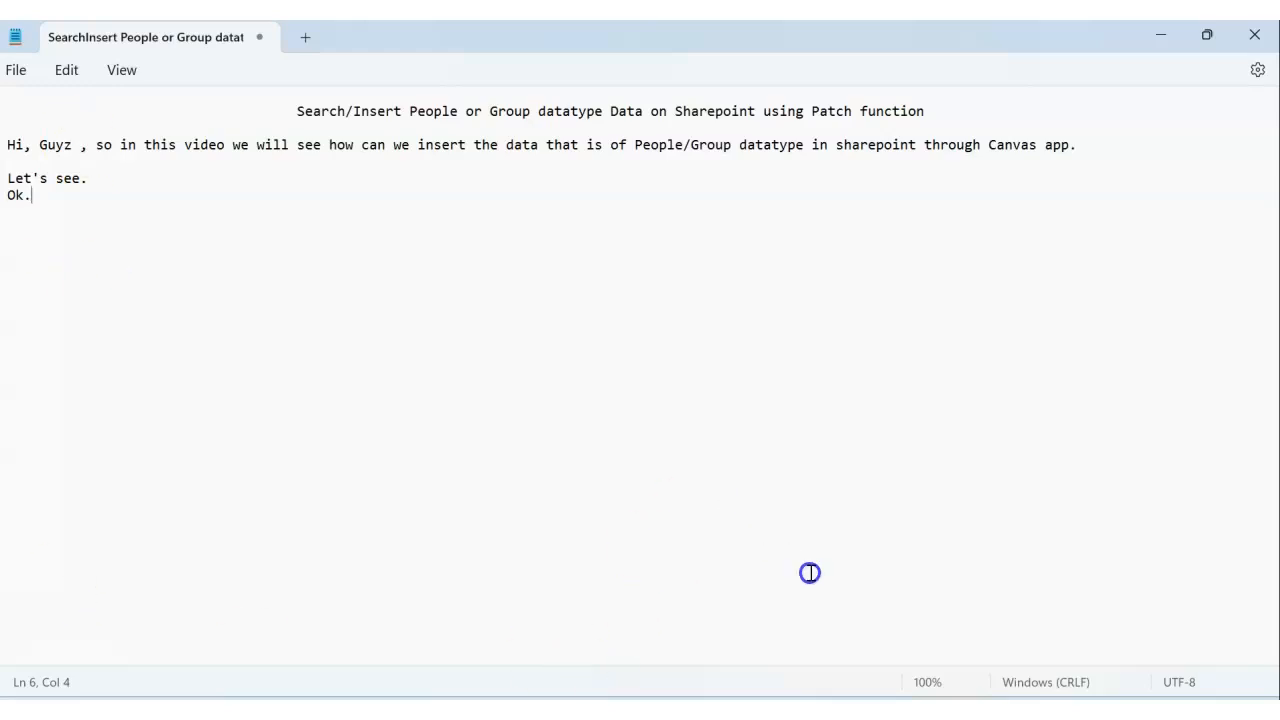
Switch to the DemoList in Microsoft Lists and check the column type in the DisplayName column's settings.
click(129, 629)
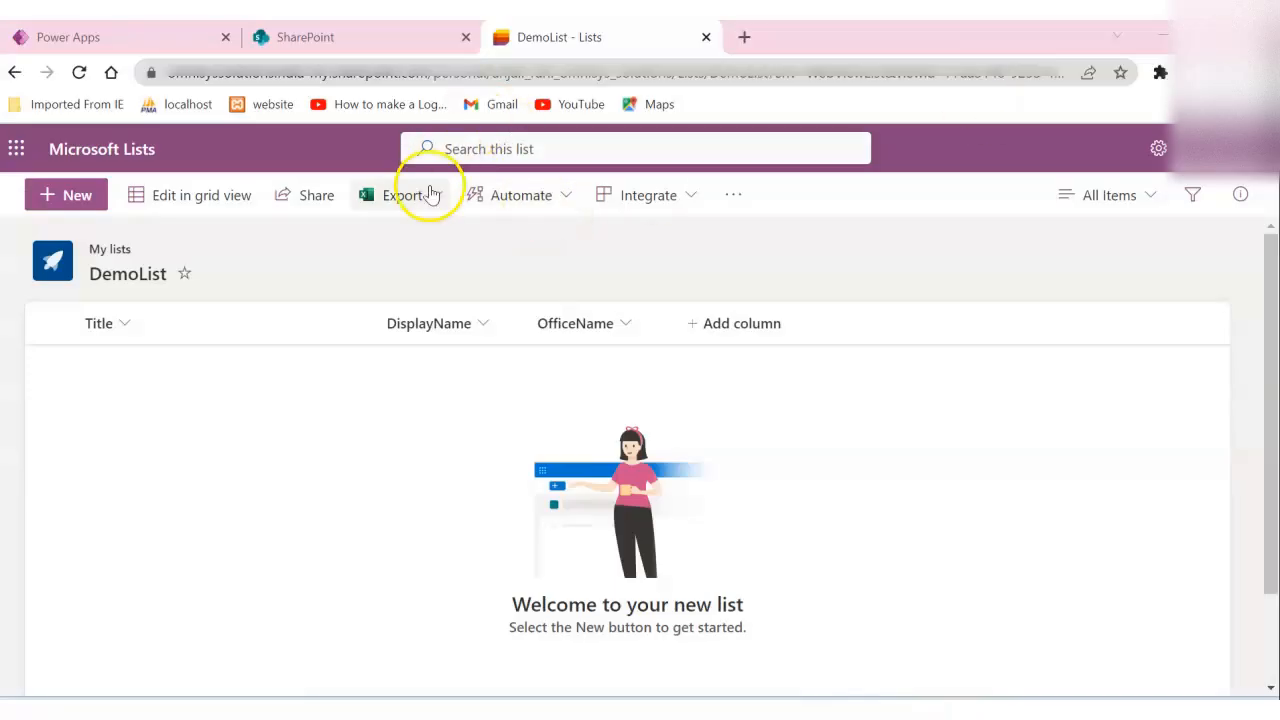
click(449, 334)
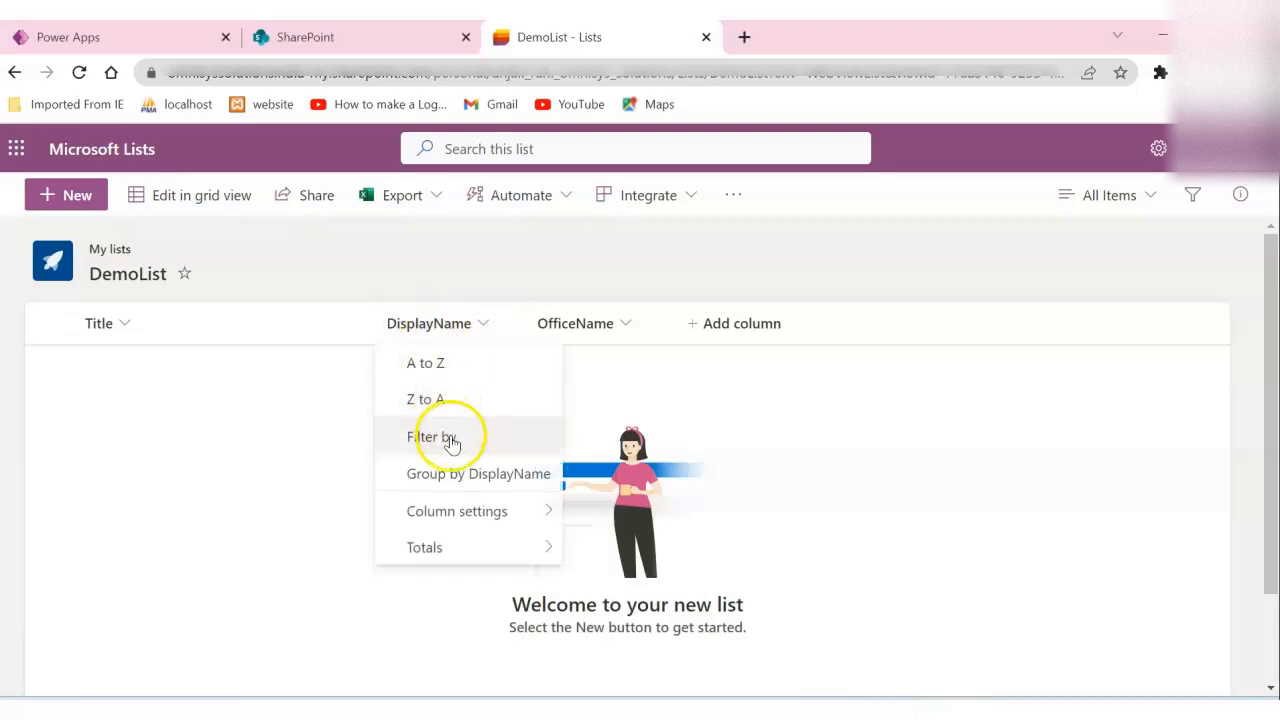
mouse_move(537, 513)
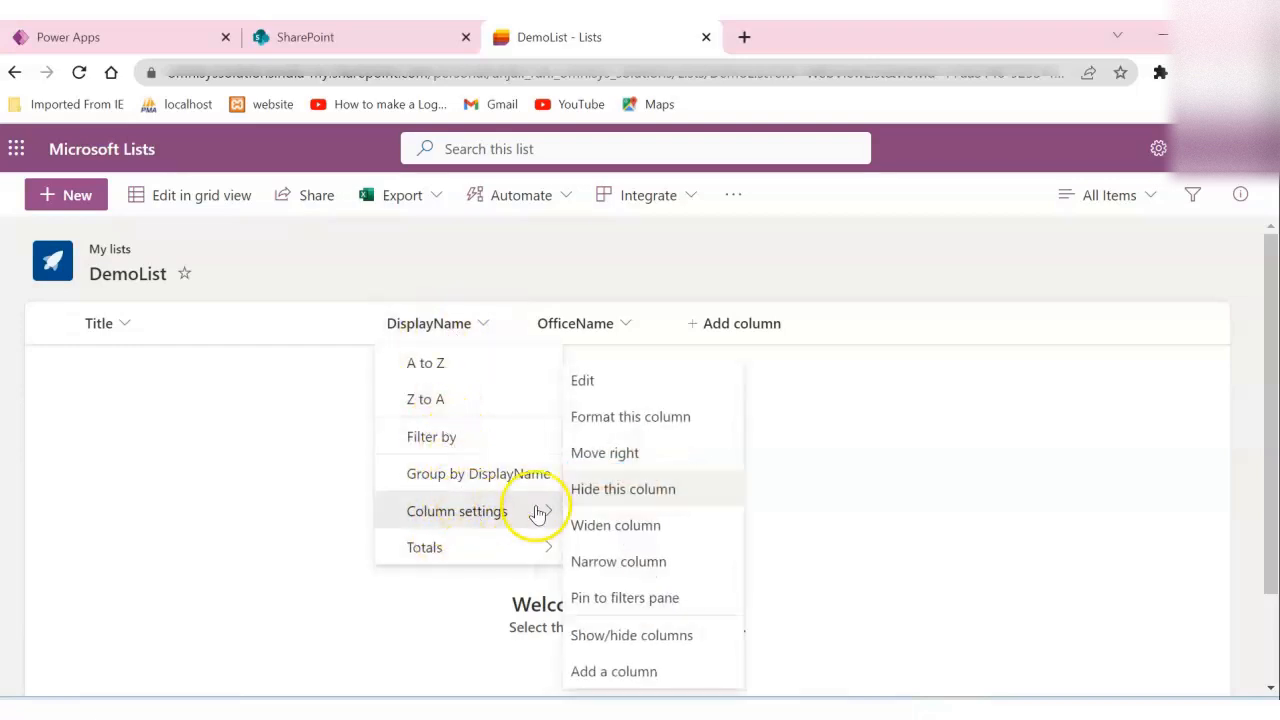
click(618, 382)
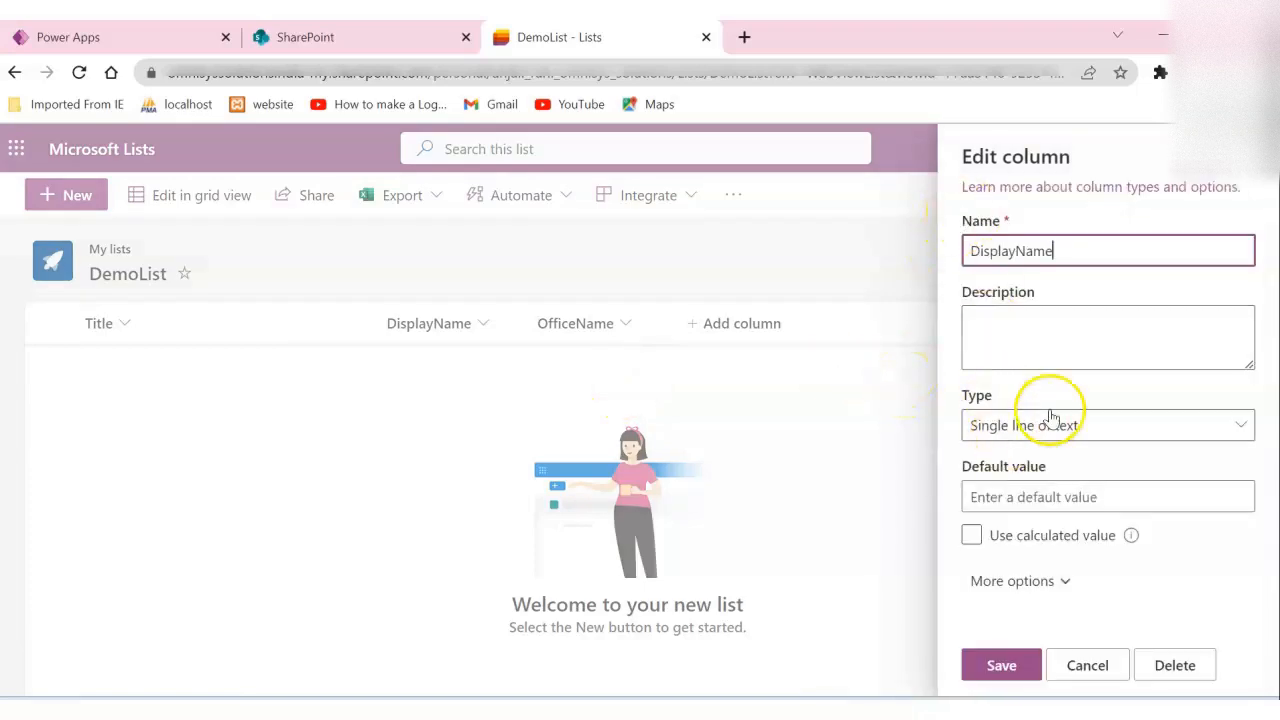
click(1090, 665)
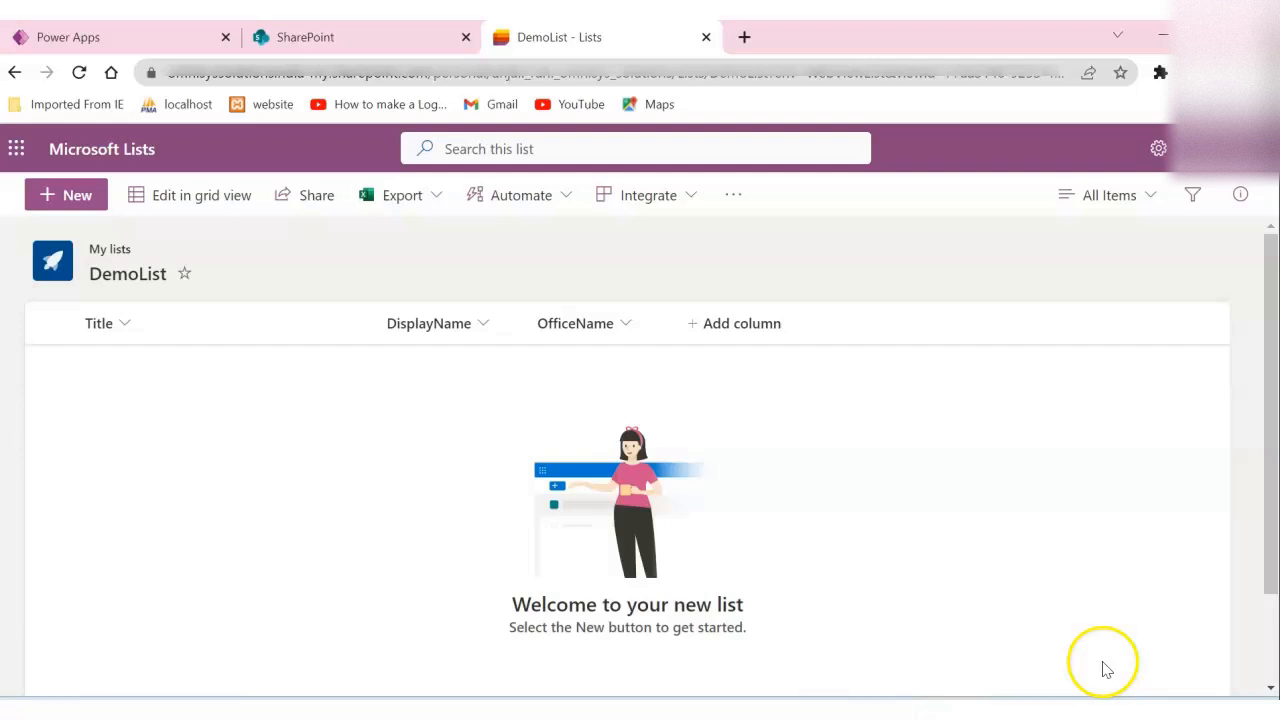
Check the column type in the OfficeName column's settings, leaving them without changes.
click(617, 323)
mouse_move(601, 512)
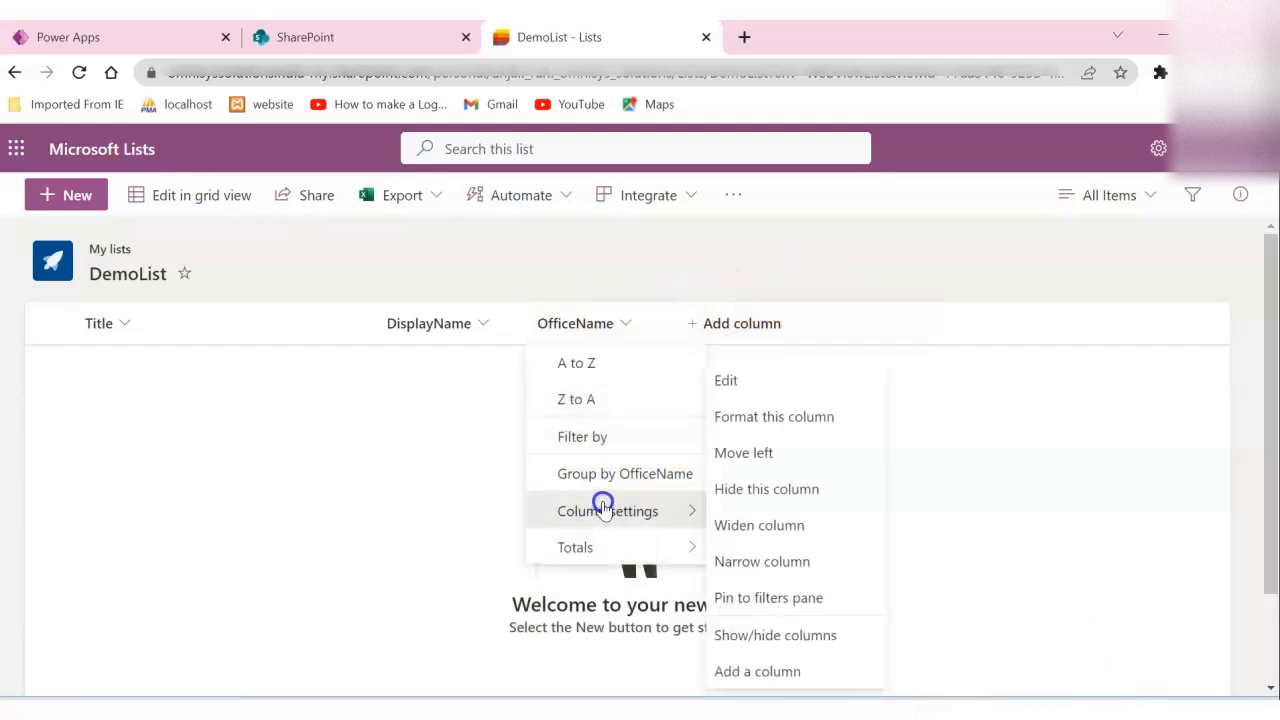
click(741, 379)
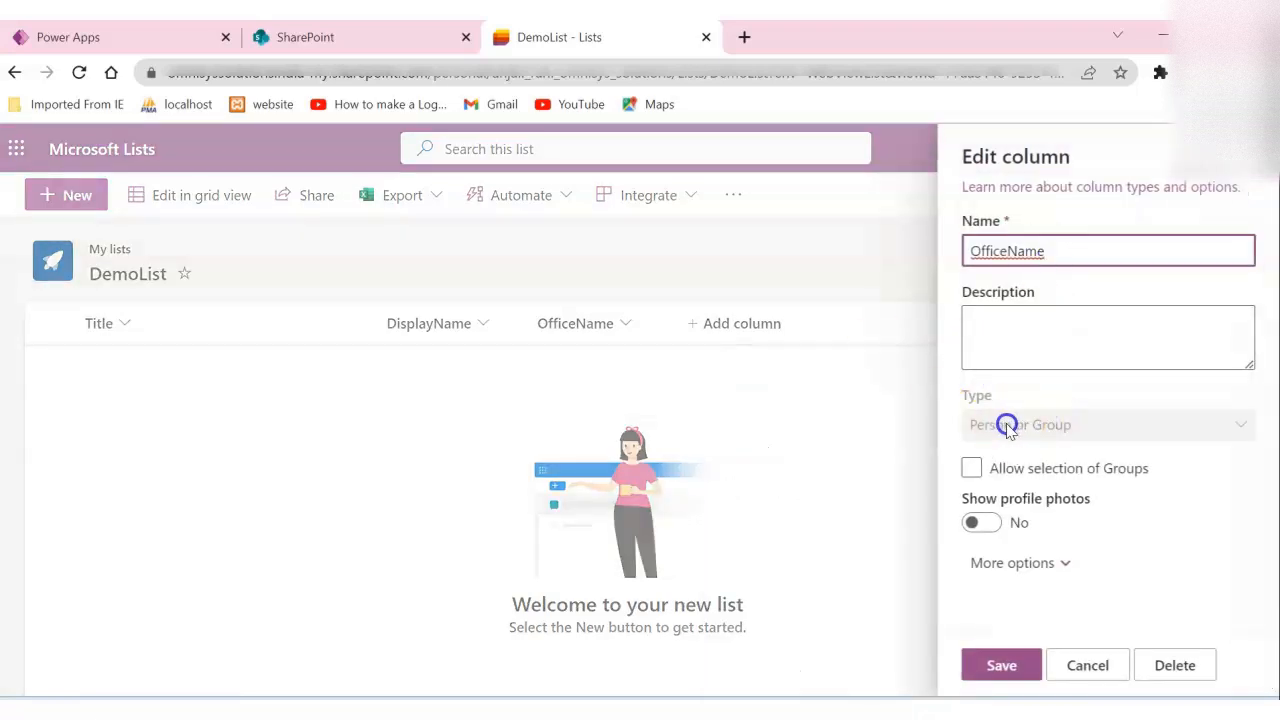
click(1080, 645)
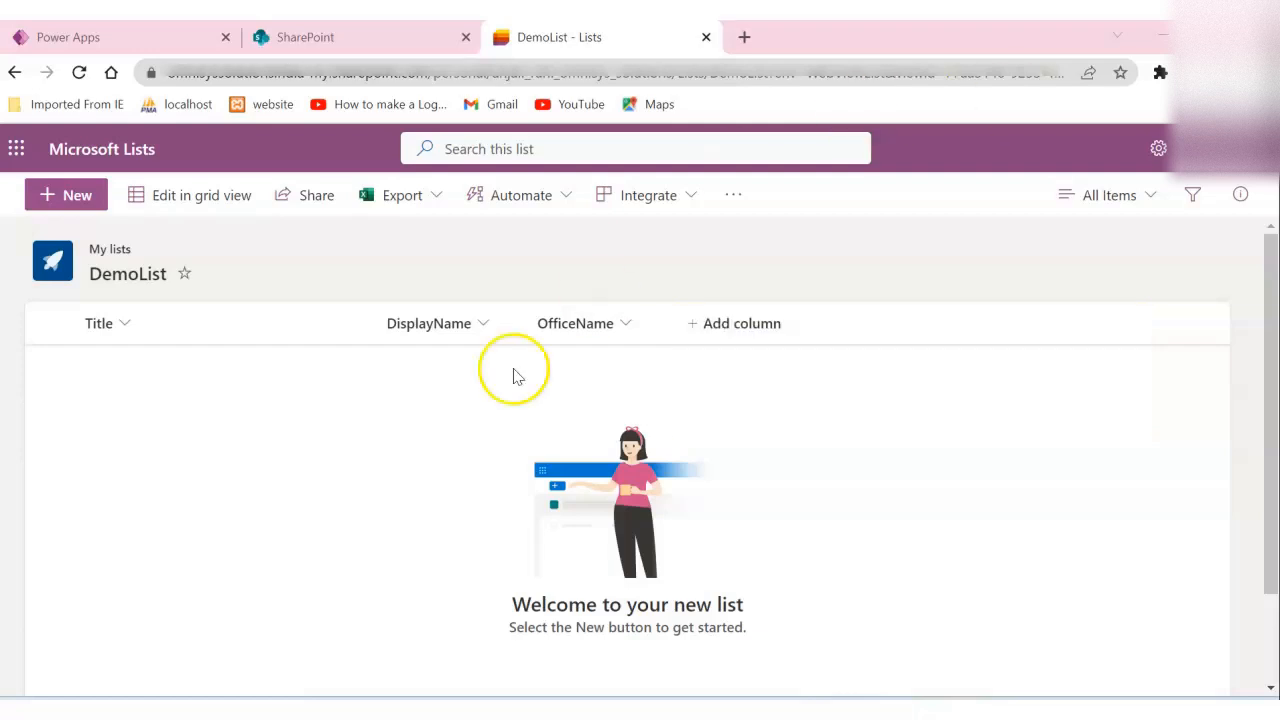
Switch to the ComboBox-PatchFunction app in Power Apps and dismiss the app launcher covering the editor.
click(167, 36)
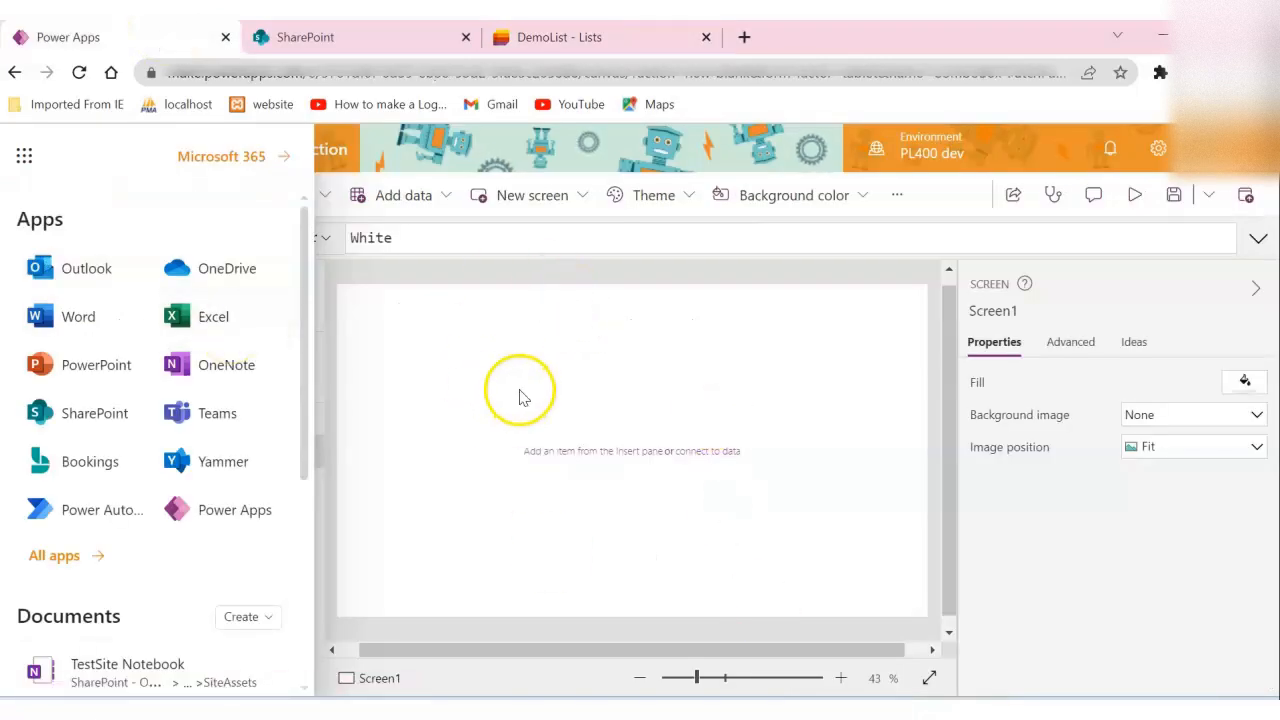
click(24, 155)
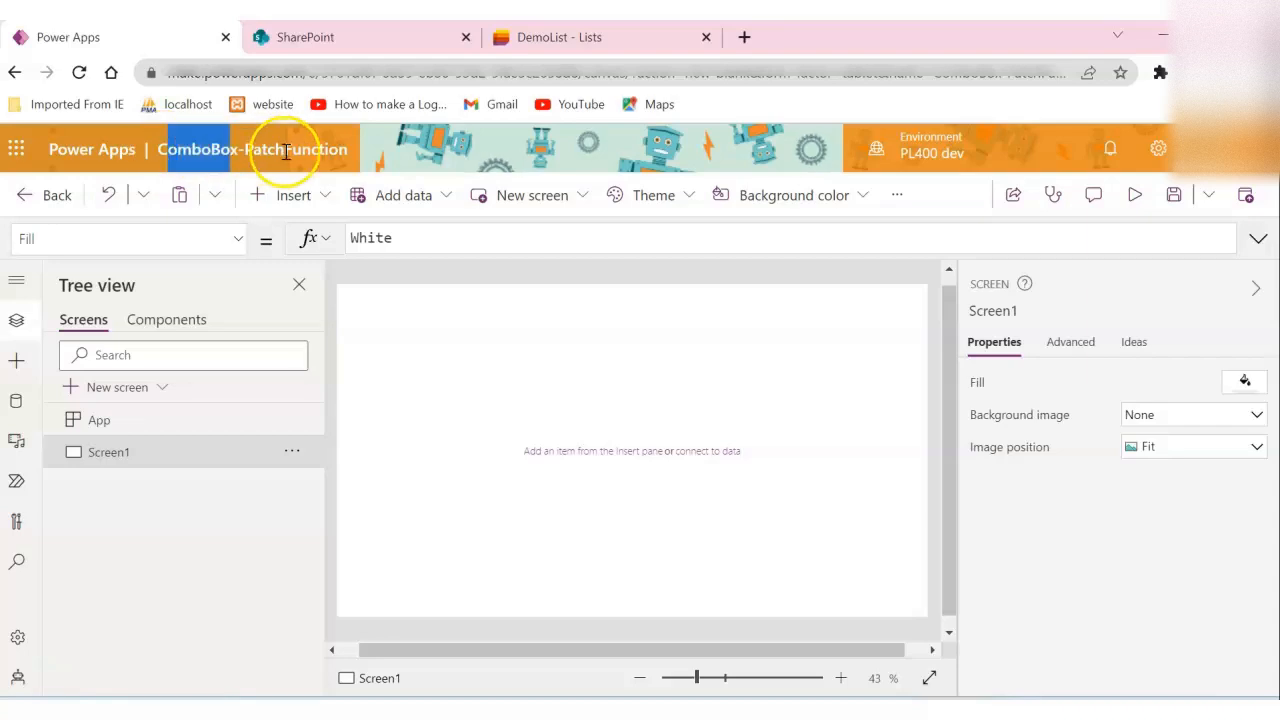
click(634, 383)
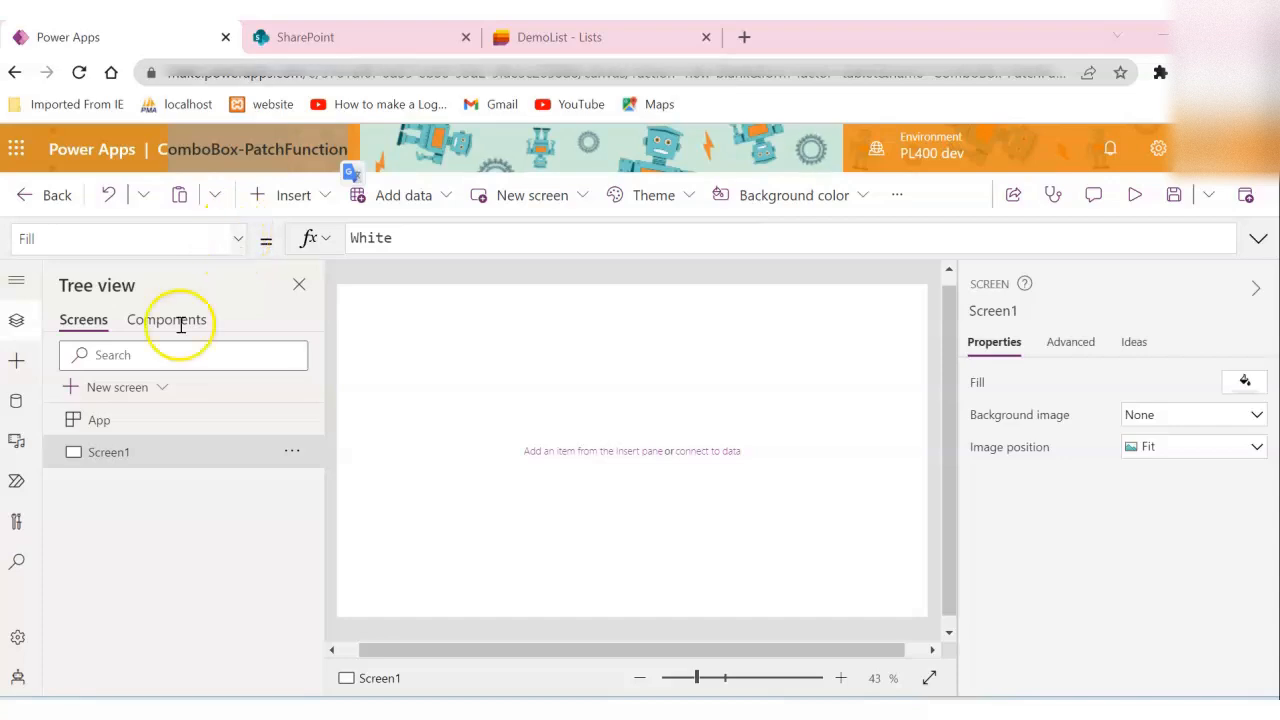
click(321, 202)
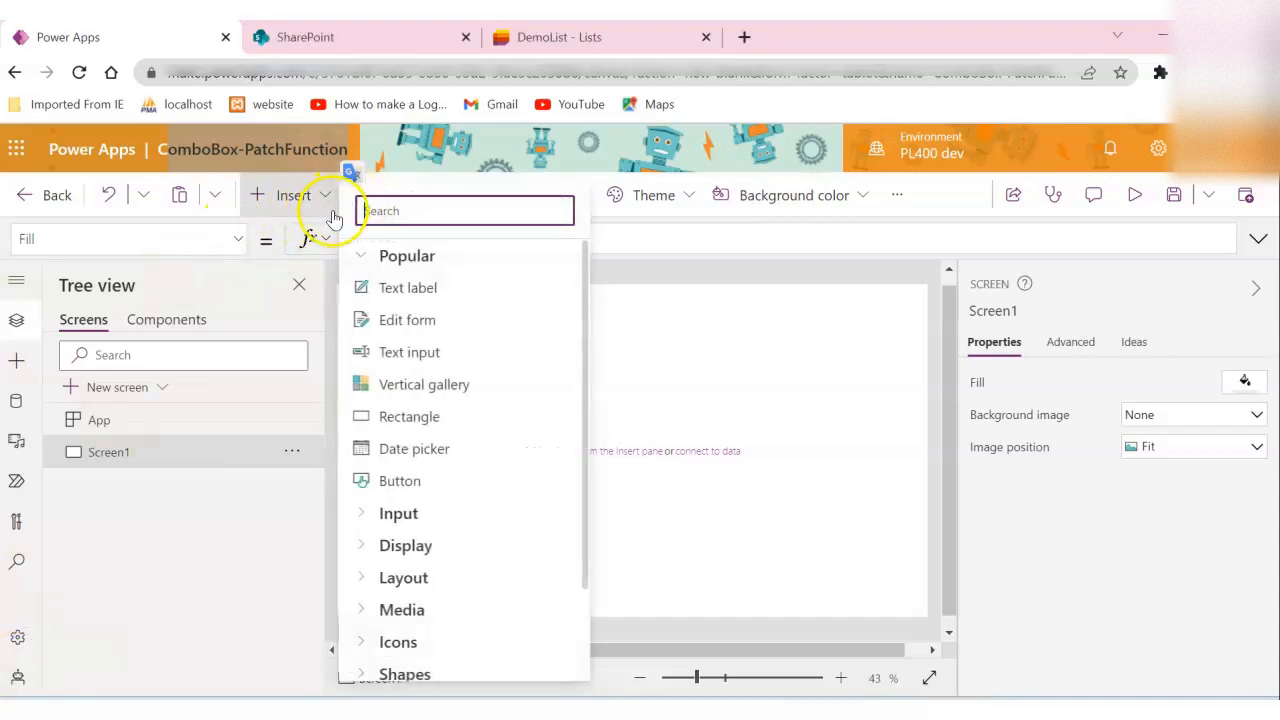
click(720, 333)
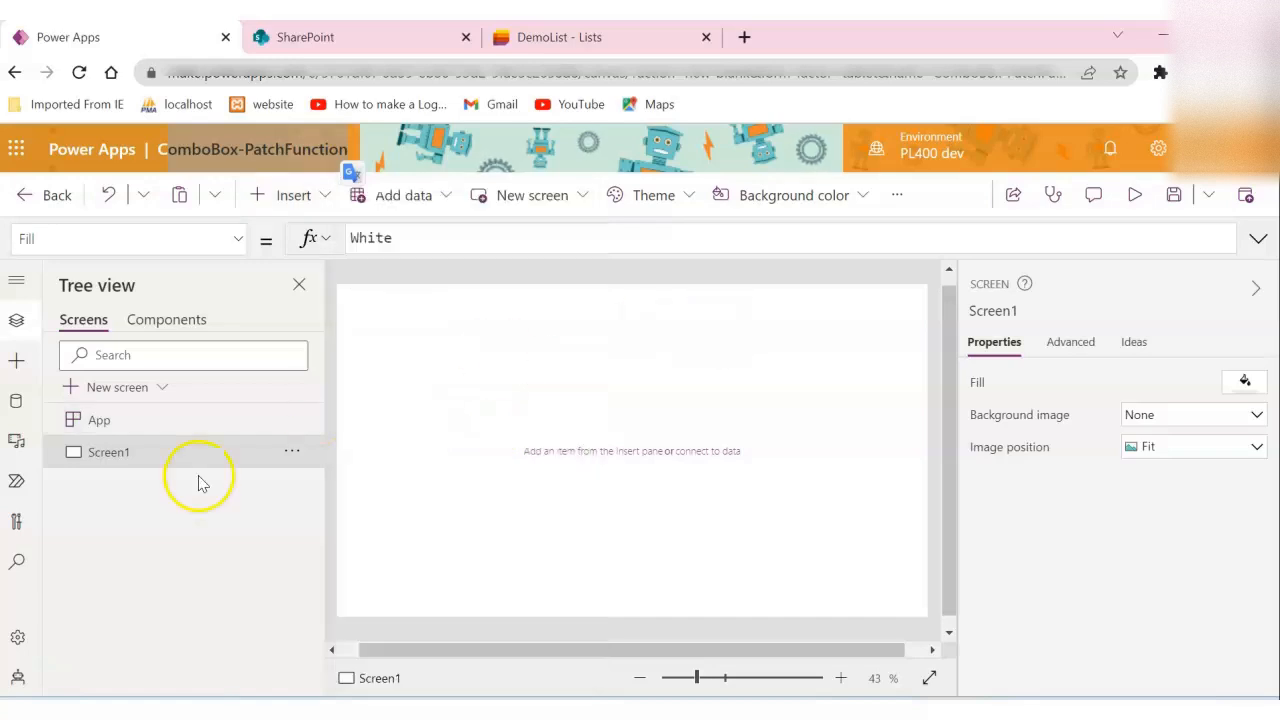
Start adding a data source by searching for "sharepoint", choosing the SharePoint connector and connecting directly through cloud services.
click(16, 400)
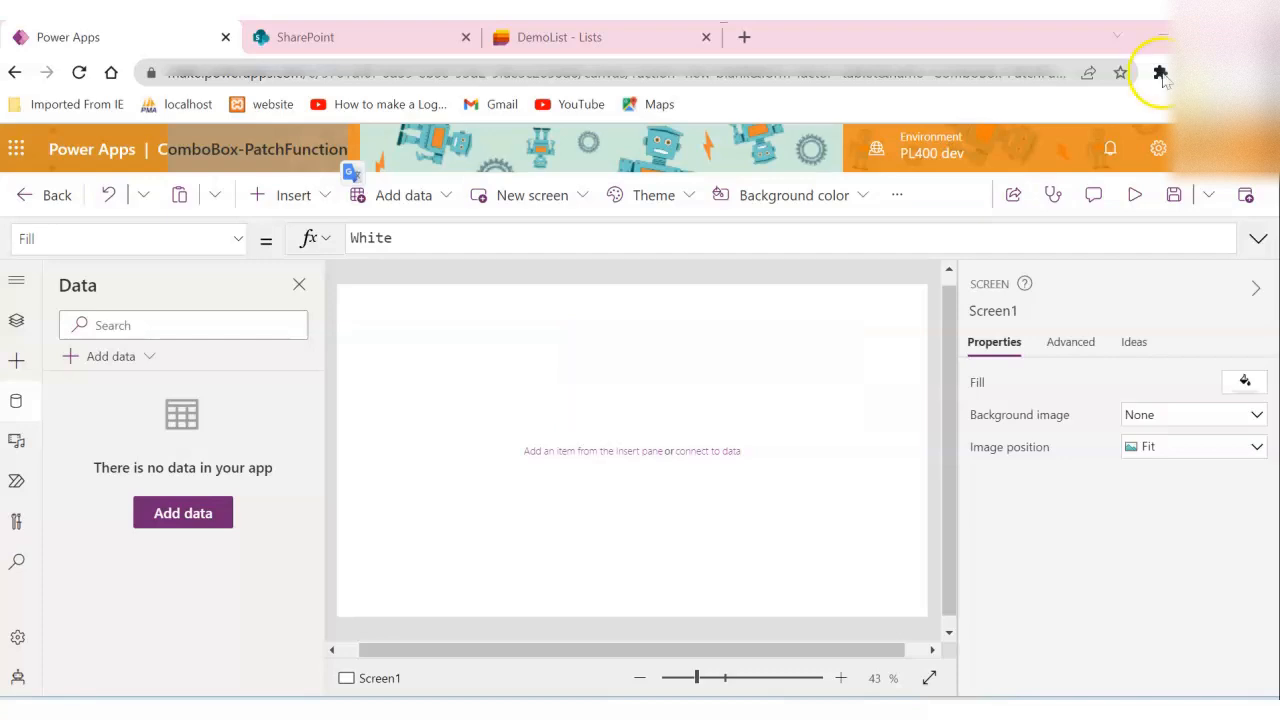
click(107, 366)
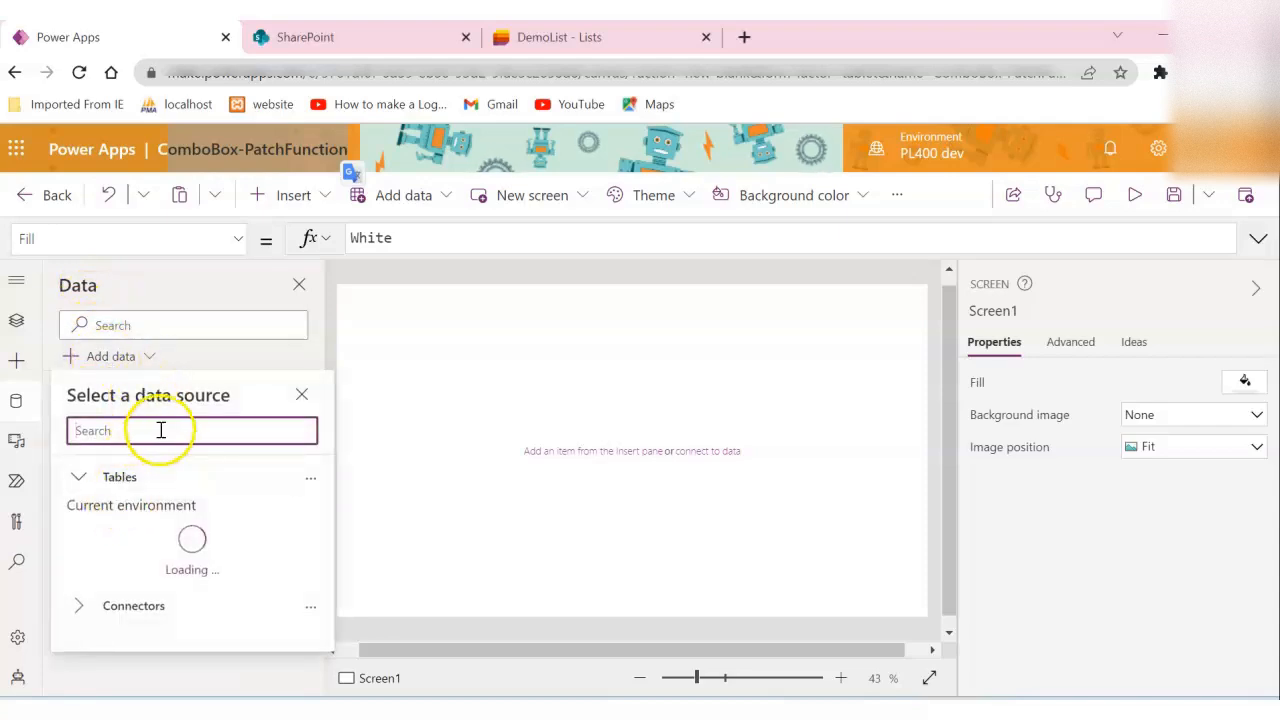
click(78, 605)
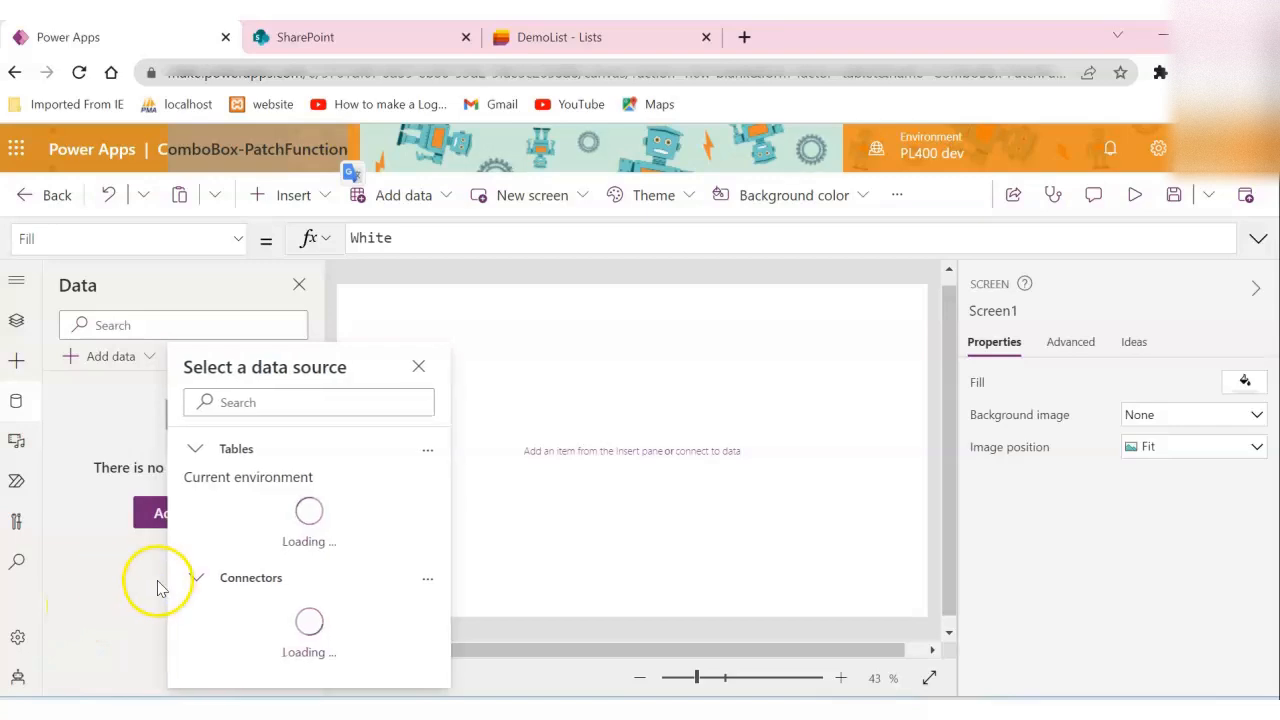
click(310, 401)
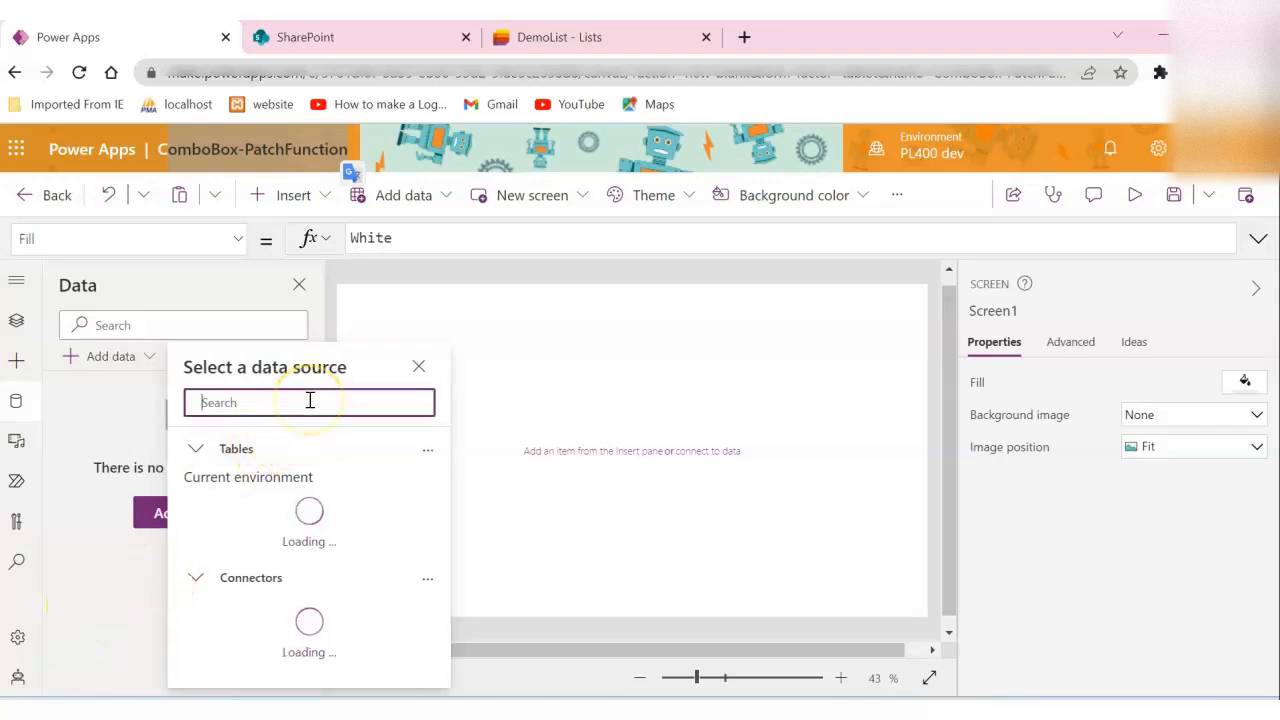
text(sharepoint)
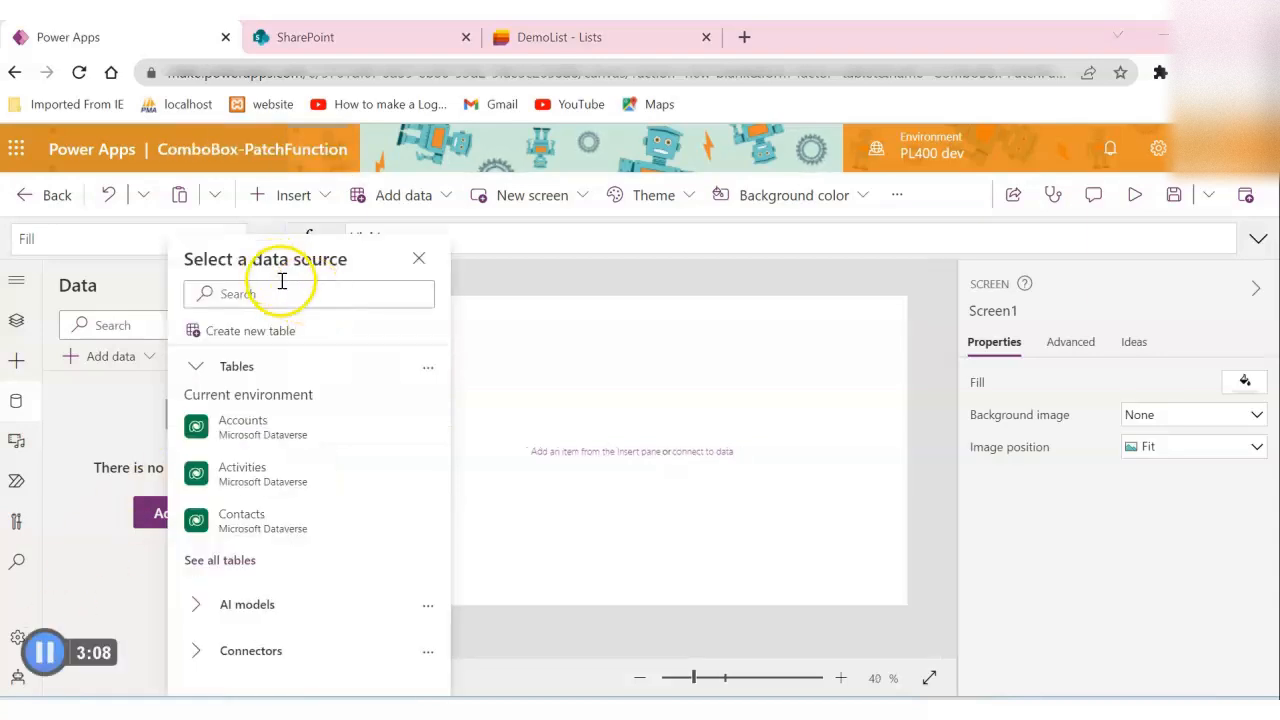
click(286, 289)
text(shar)
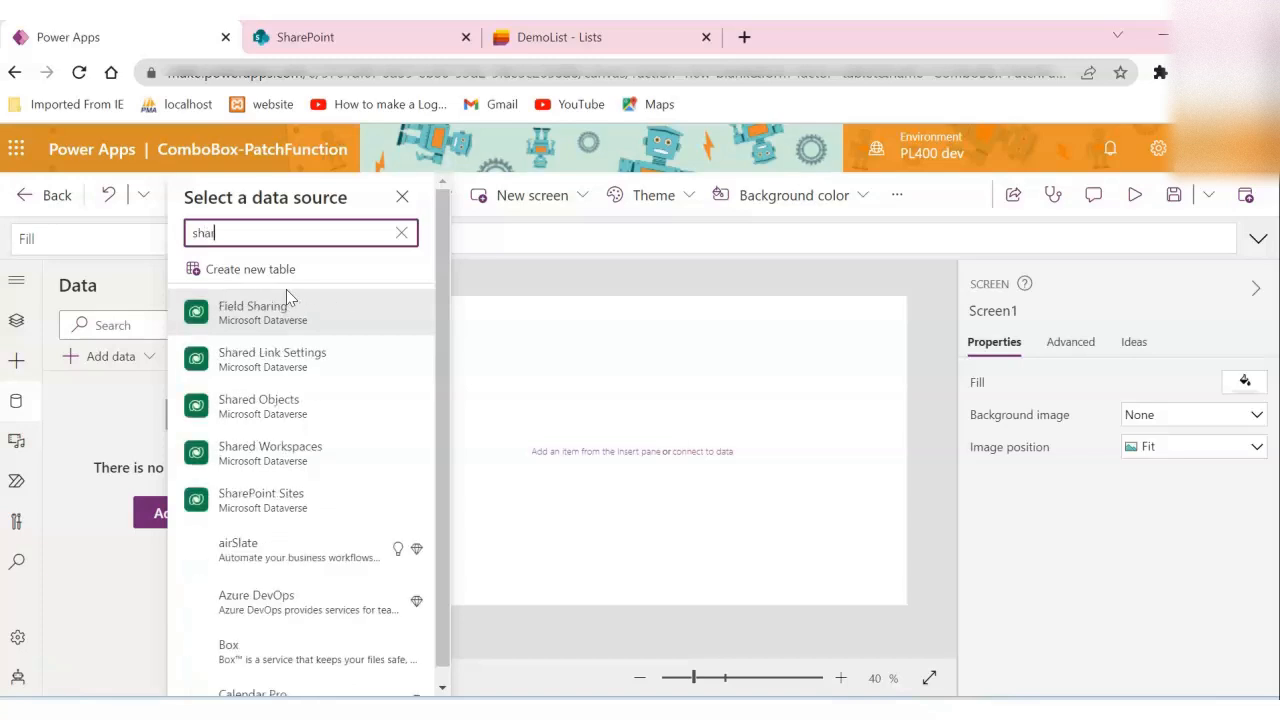
text(epoint)
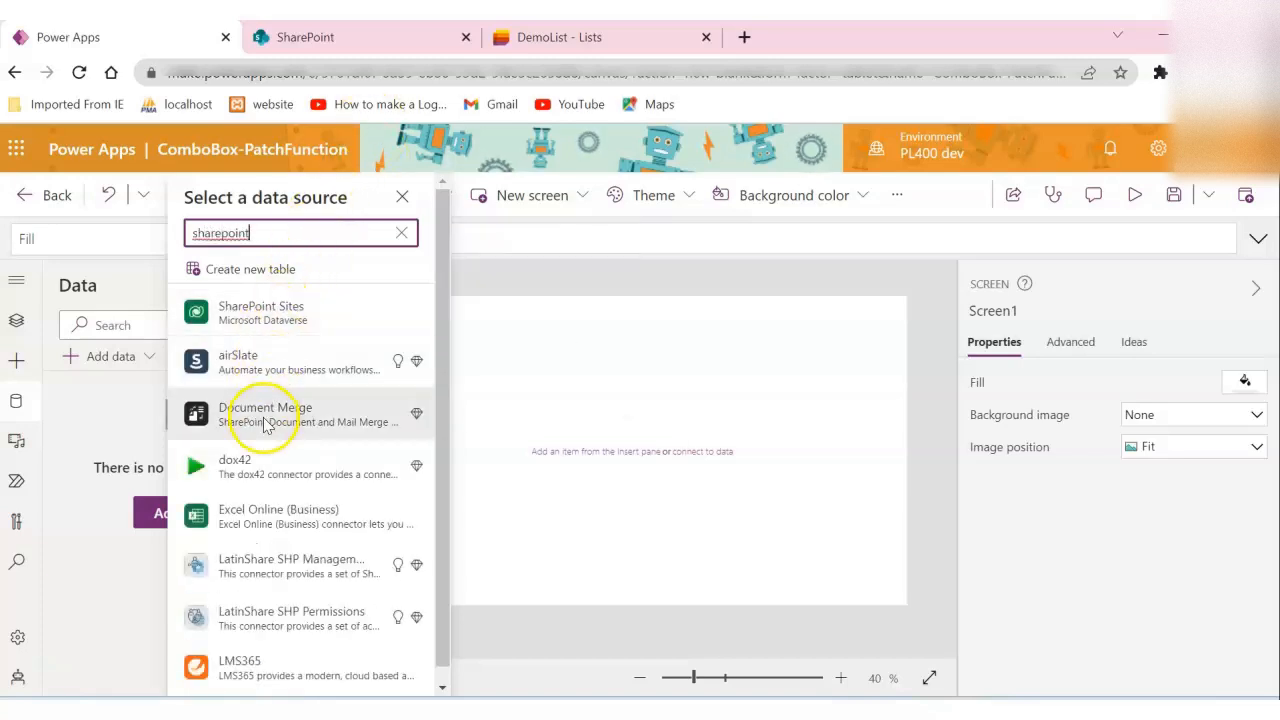
scroll(283, 515, down, 4)
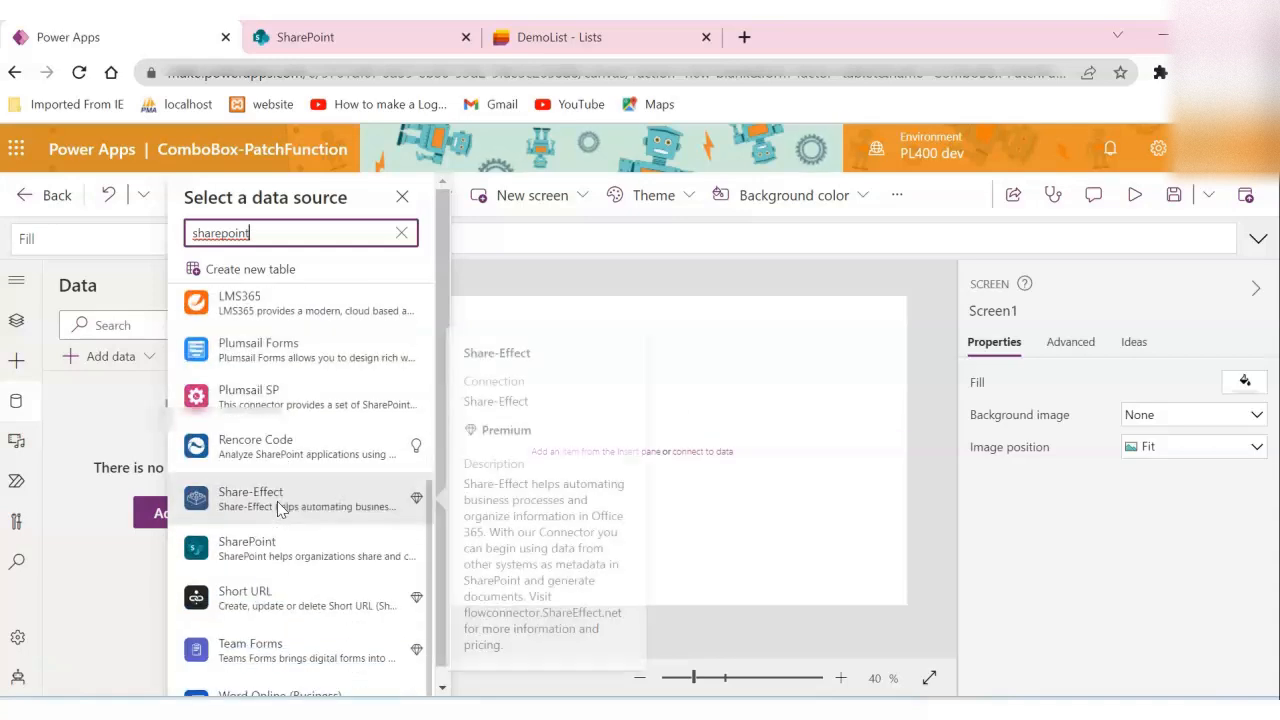
click(266, 540)
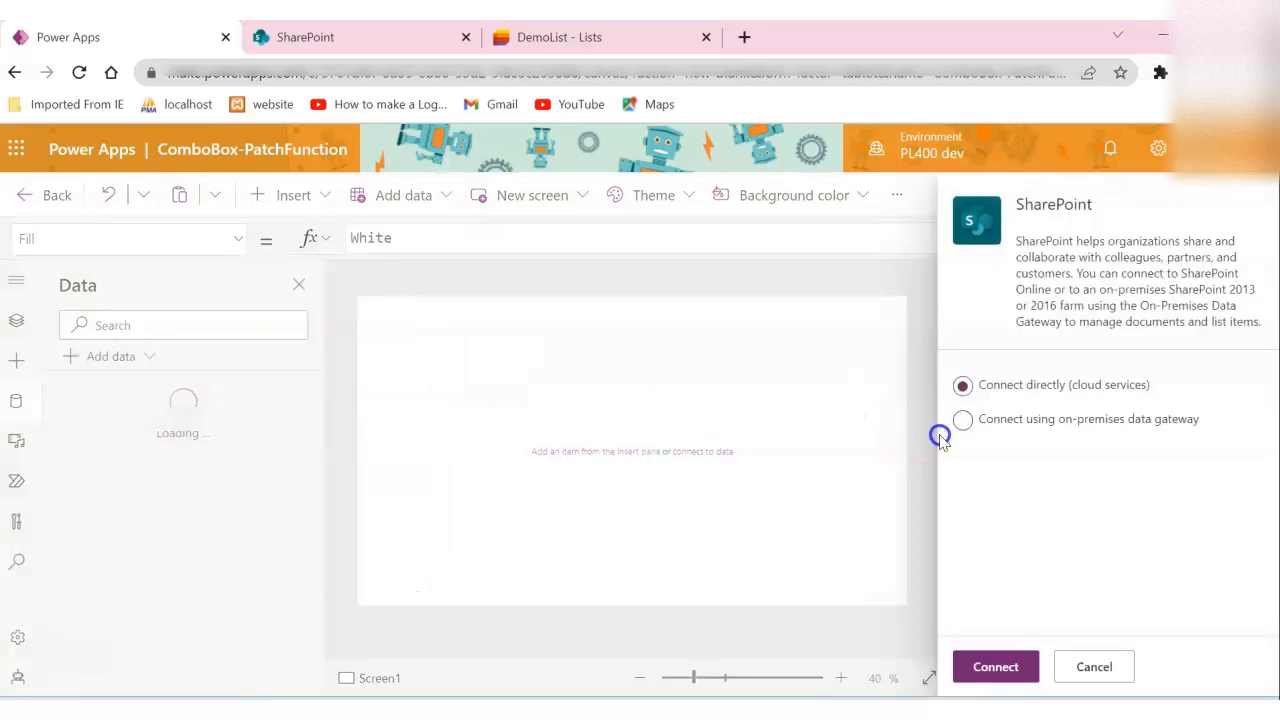
click(1007, 668)
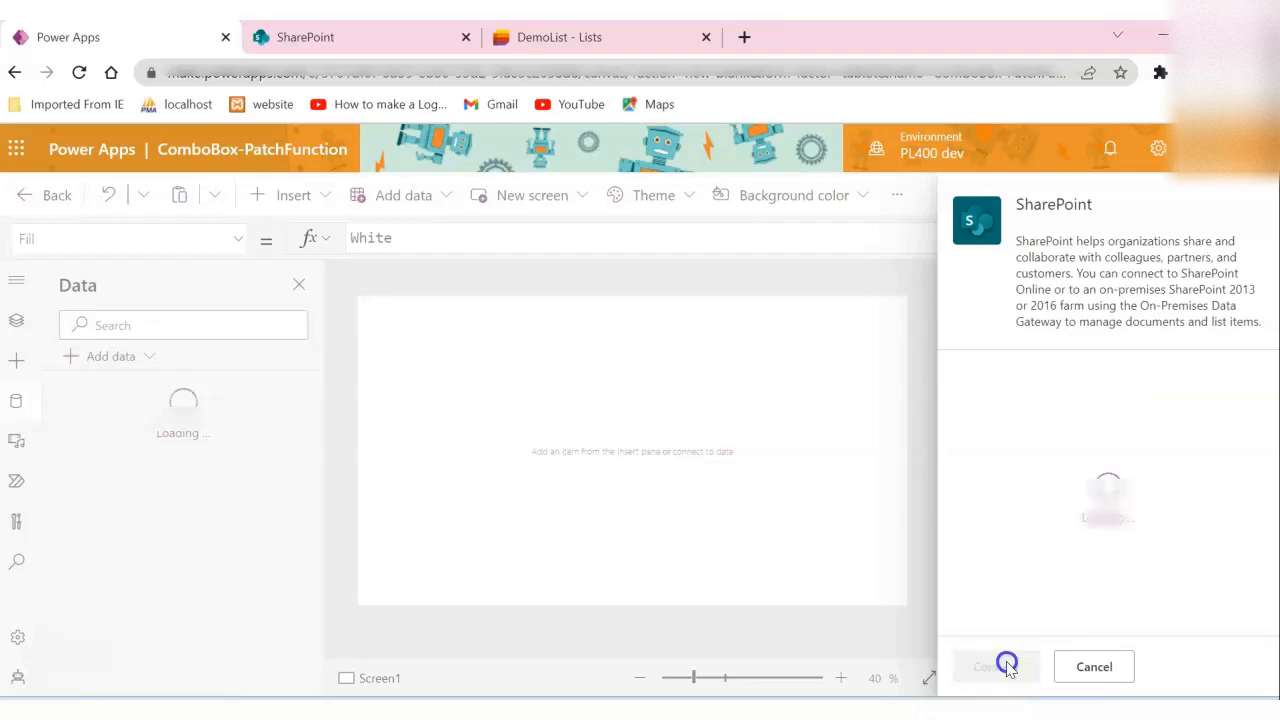
Copy the DemoList page's web address and use it as the SharePoint site URL to connect to.
click(594, 34)
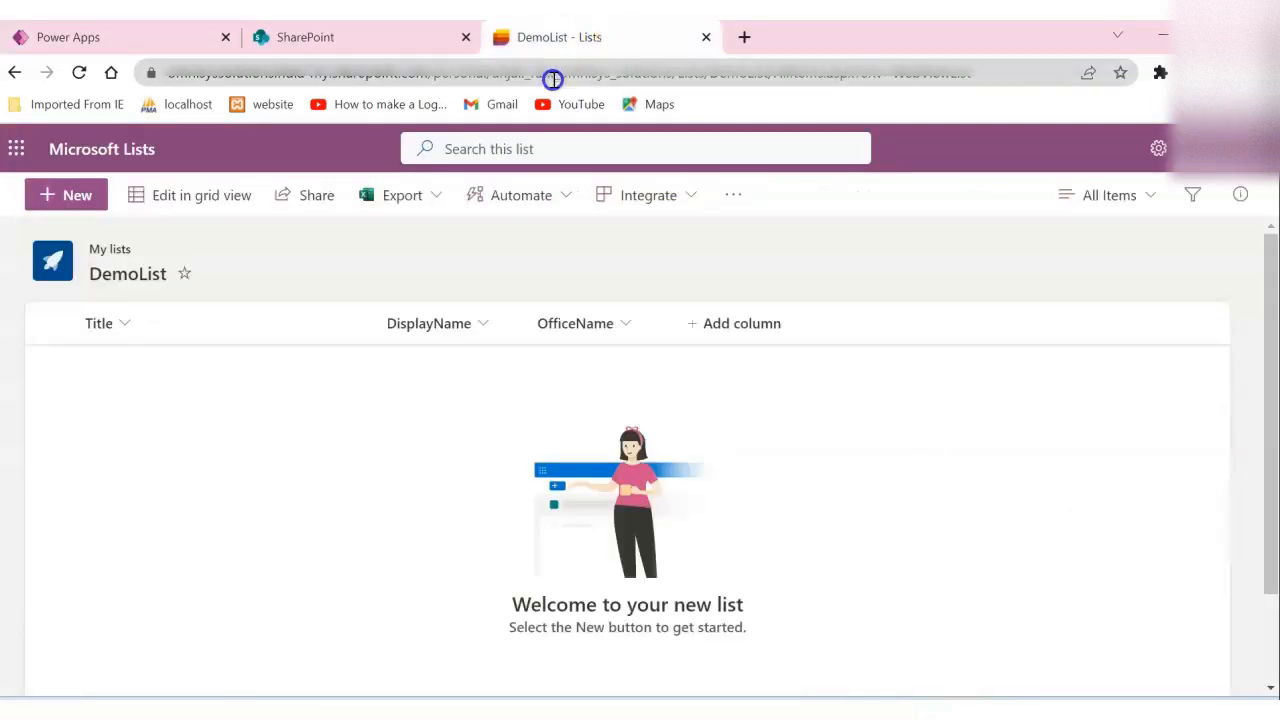
click(553, 79)
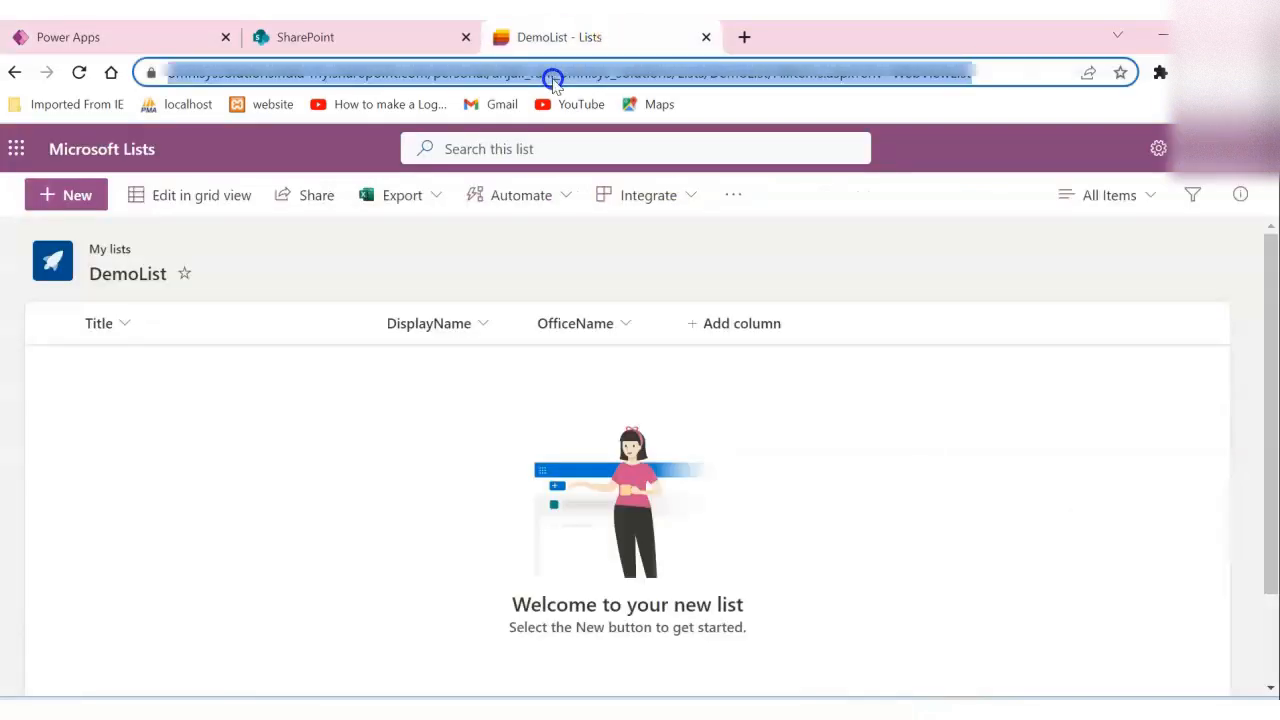
key(ctrl+Tab)
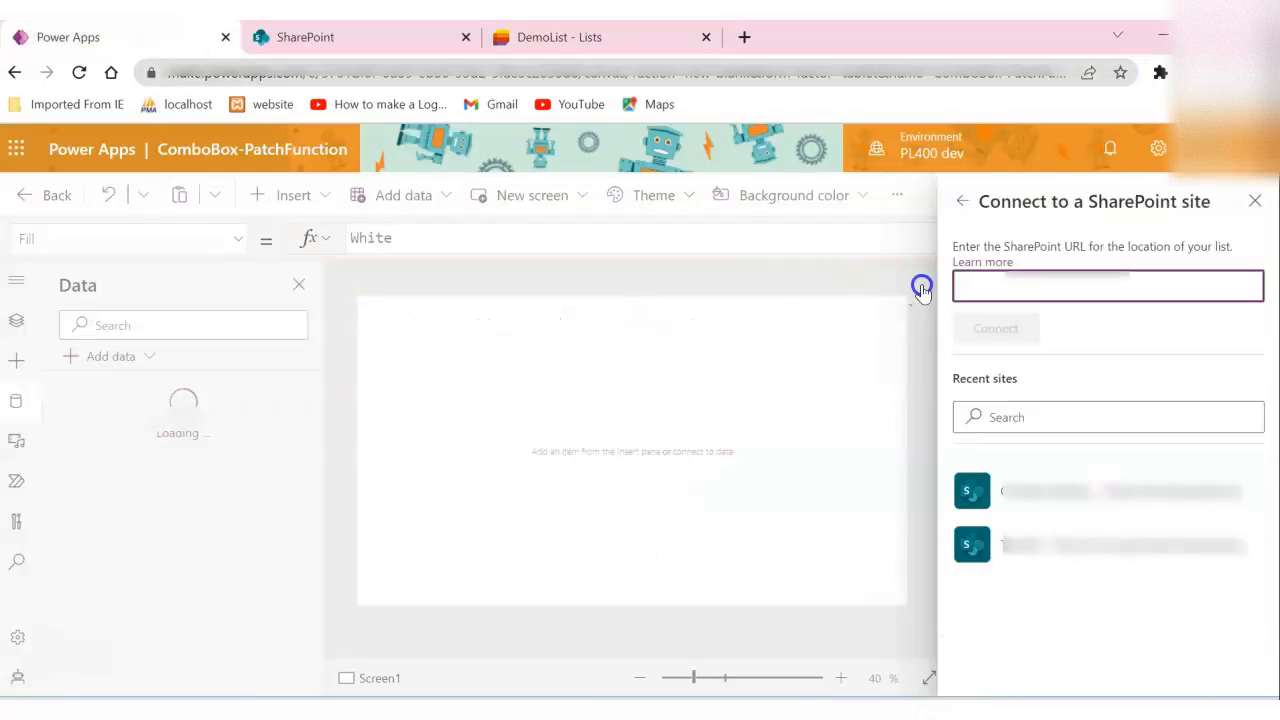
key(ctrl+v)
click(1004, 336)
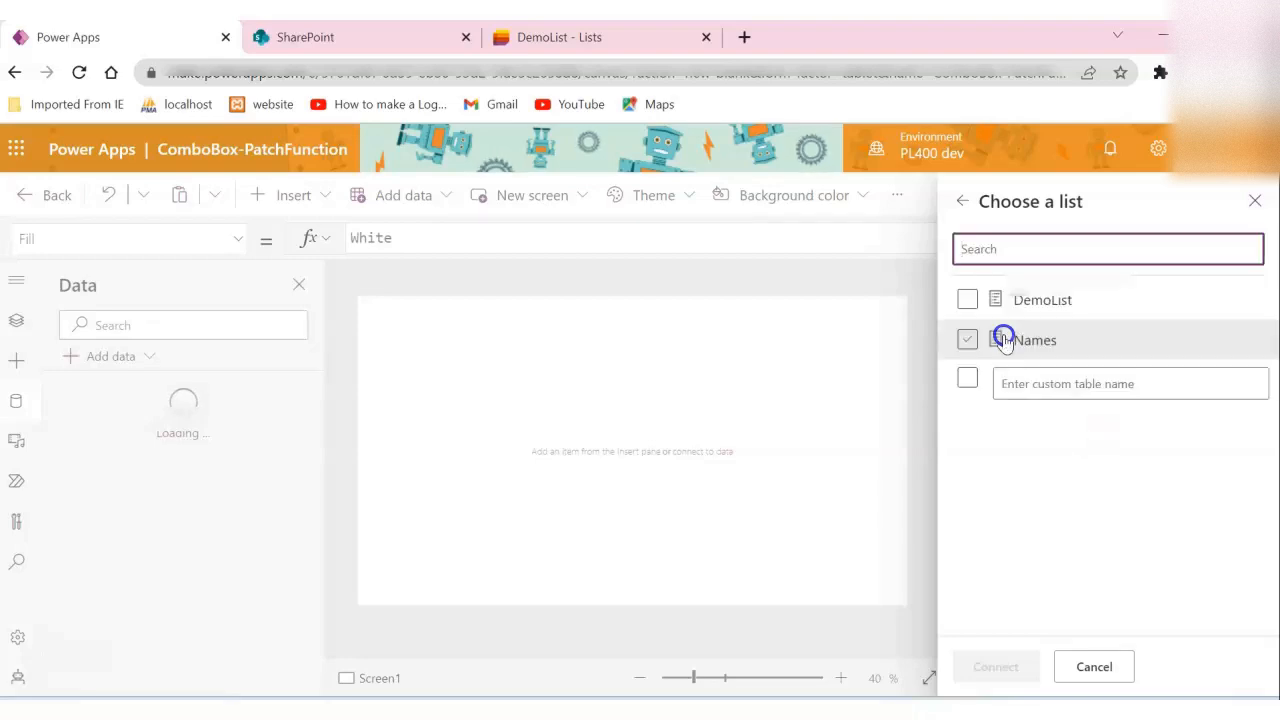
Choose DemoList from the site's lists and connect it as the app's data source.
click(964, 299)
click(1008, 665)
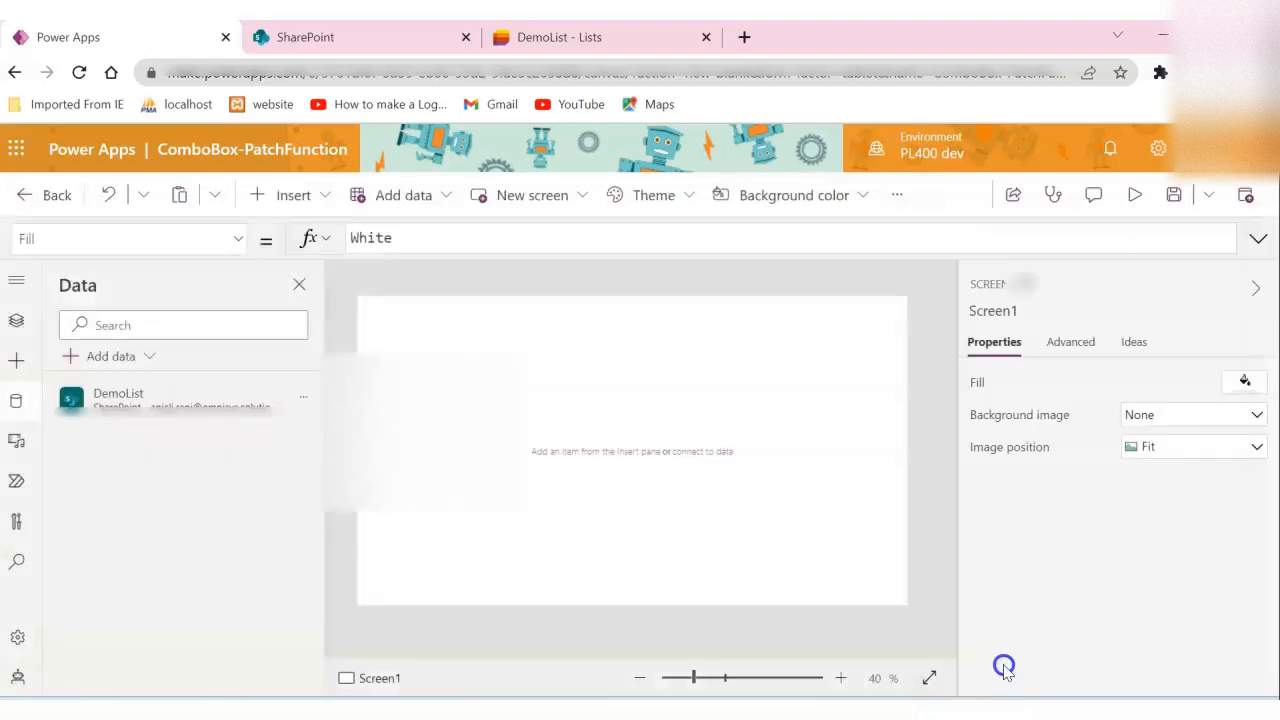
mouse_move(155, 398)
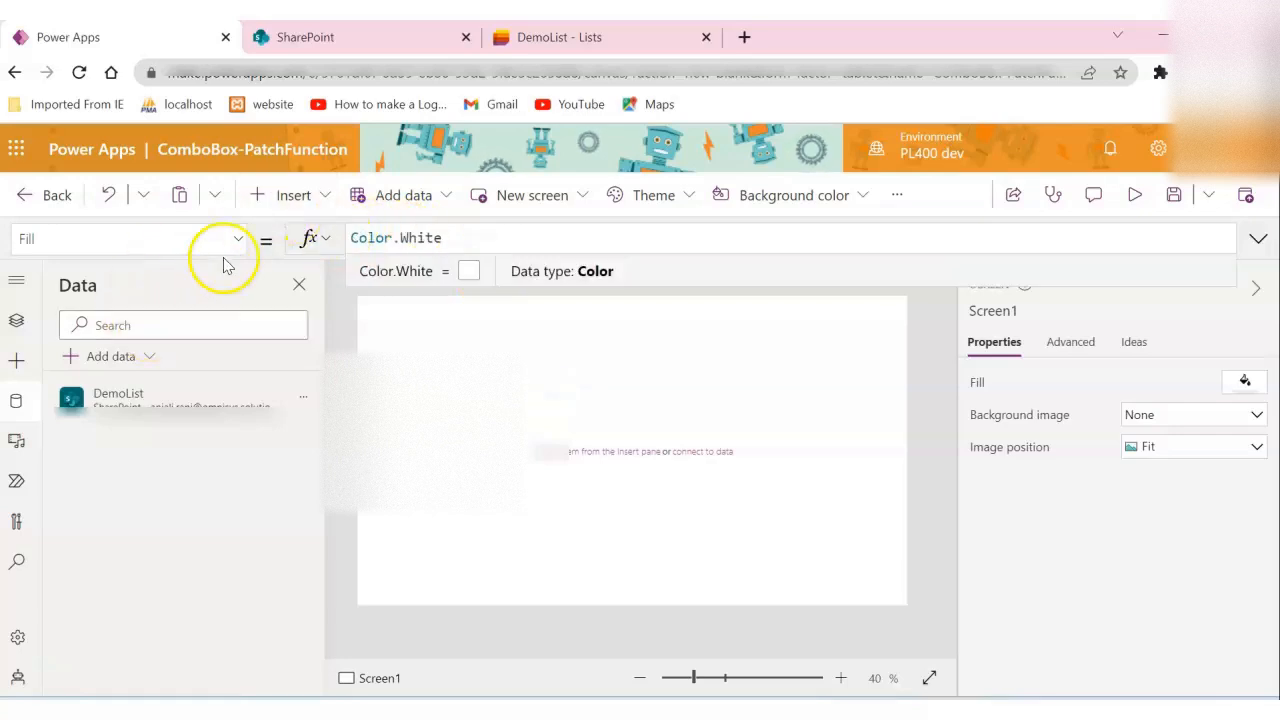
Insert a text label on Screen1 and place it in the upper-left part of the canvas.
click(293, 196)
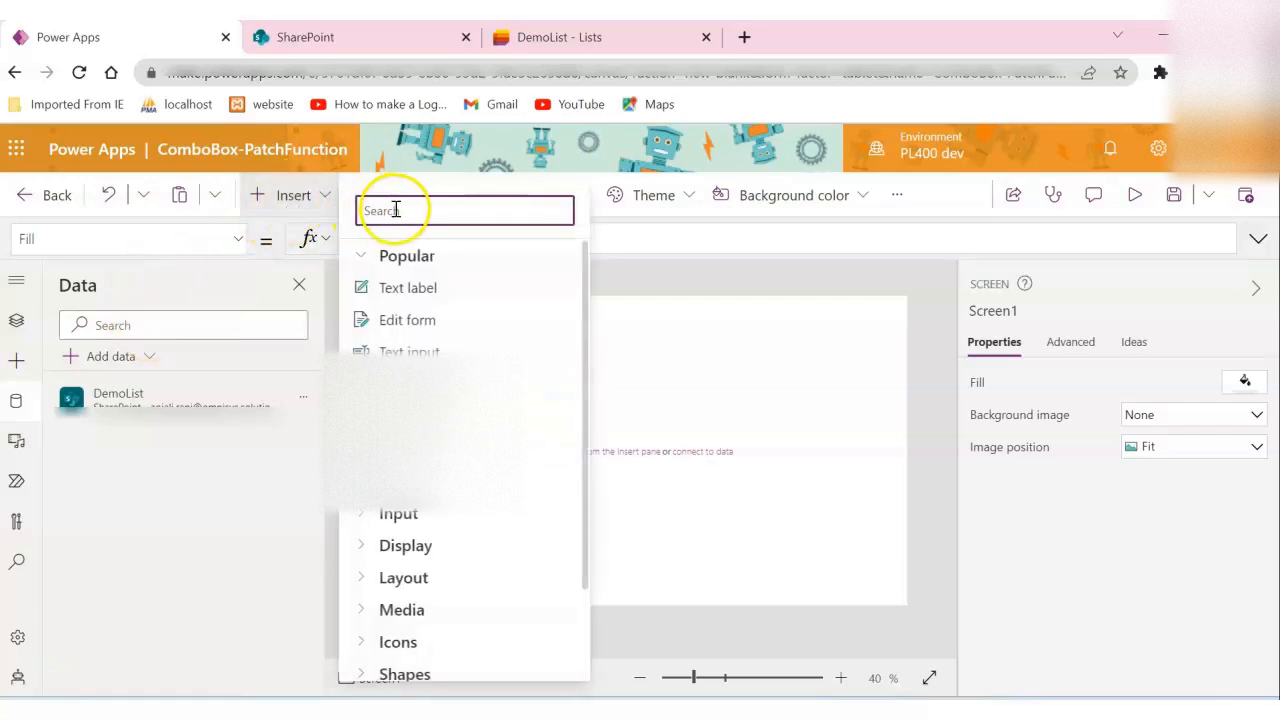
text(Label)
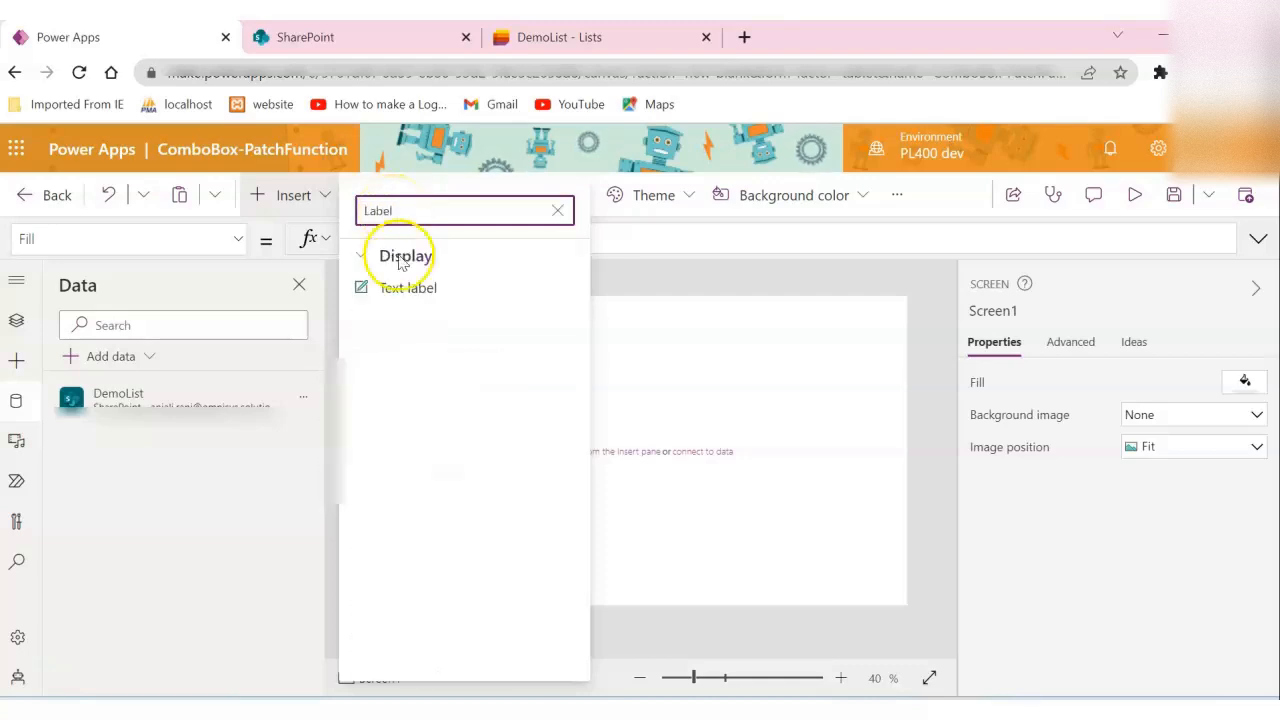
drag(415, 288, 680, 404)
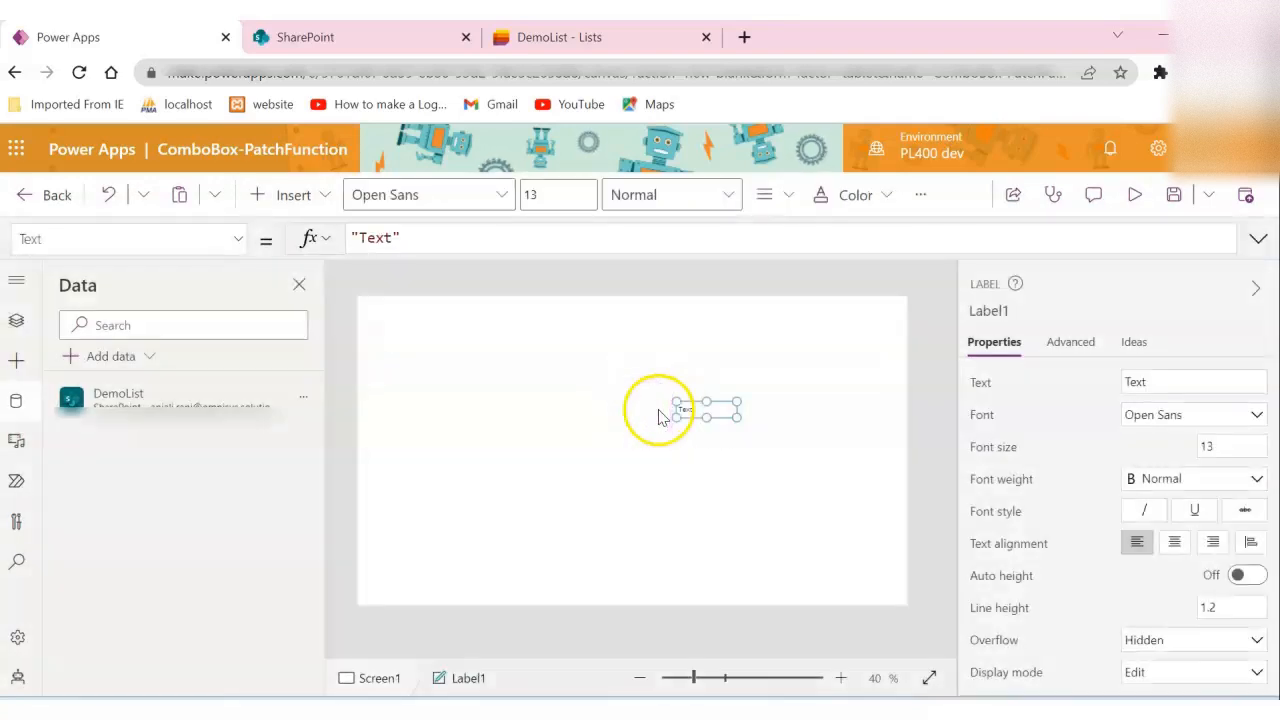
drag(688, 408, 443, 365)
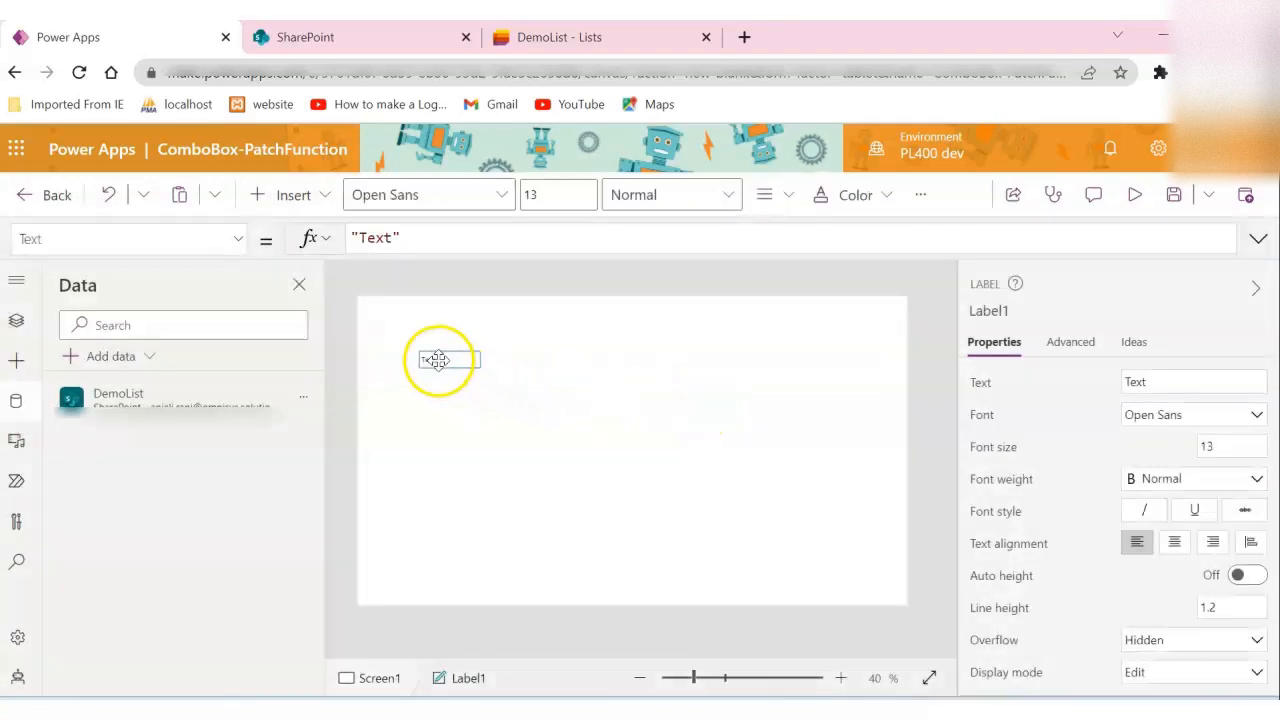
Check the DemoList columns in Microsoft Lists, close the SharePoint browser tab and return to the Power Apps editor.
click(580, 40)
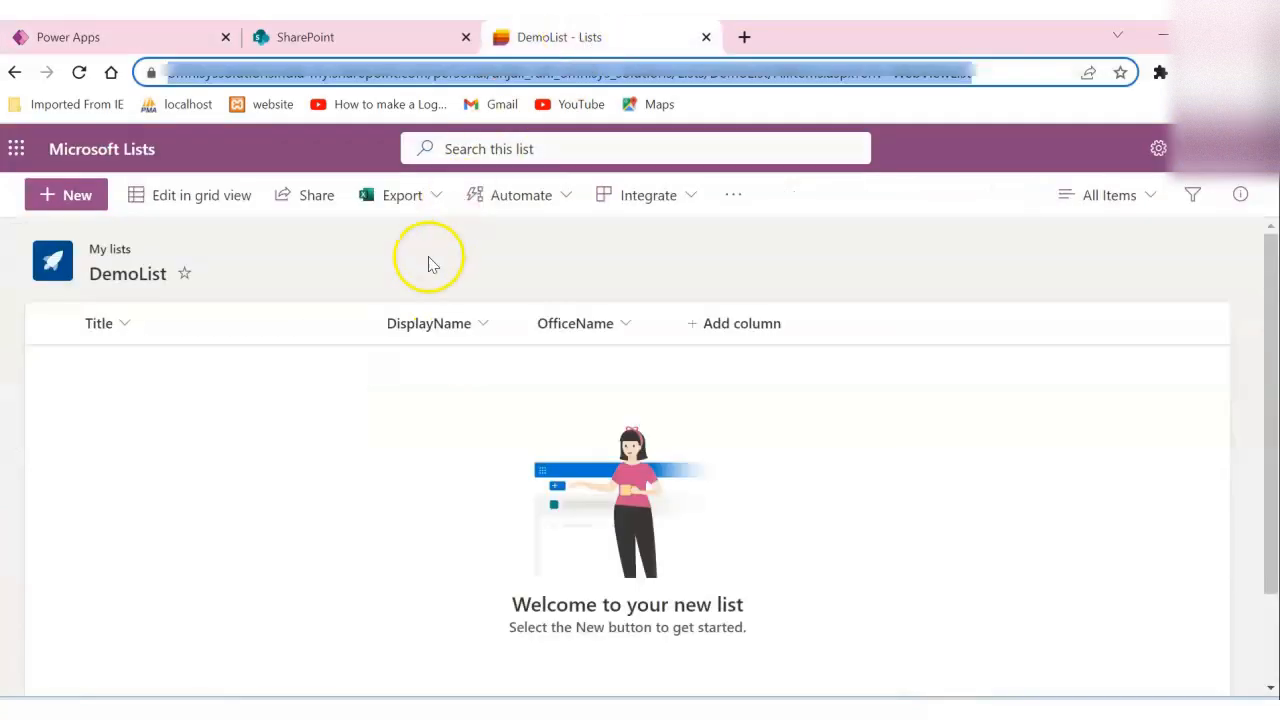
click(352, 40)
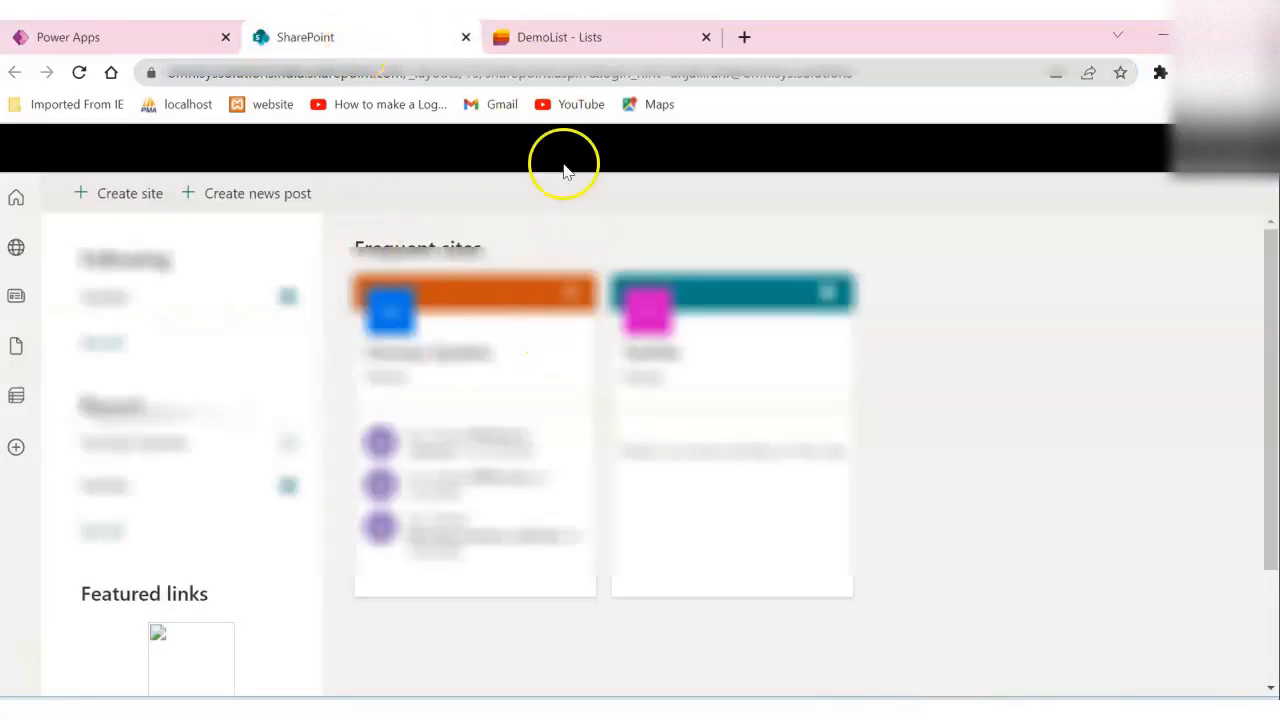
click(545, 37)
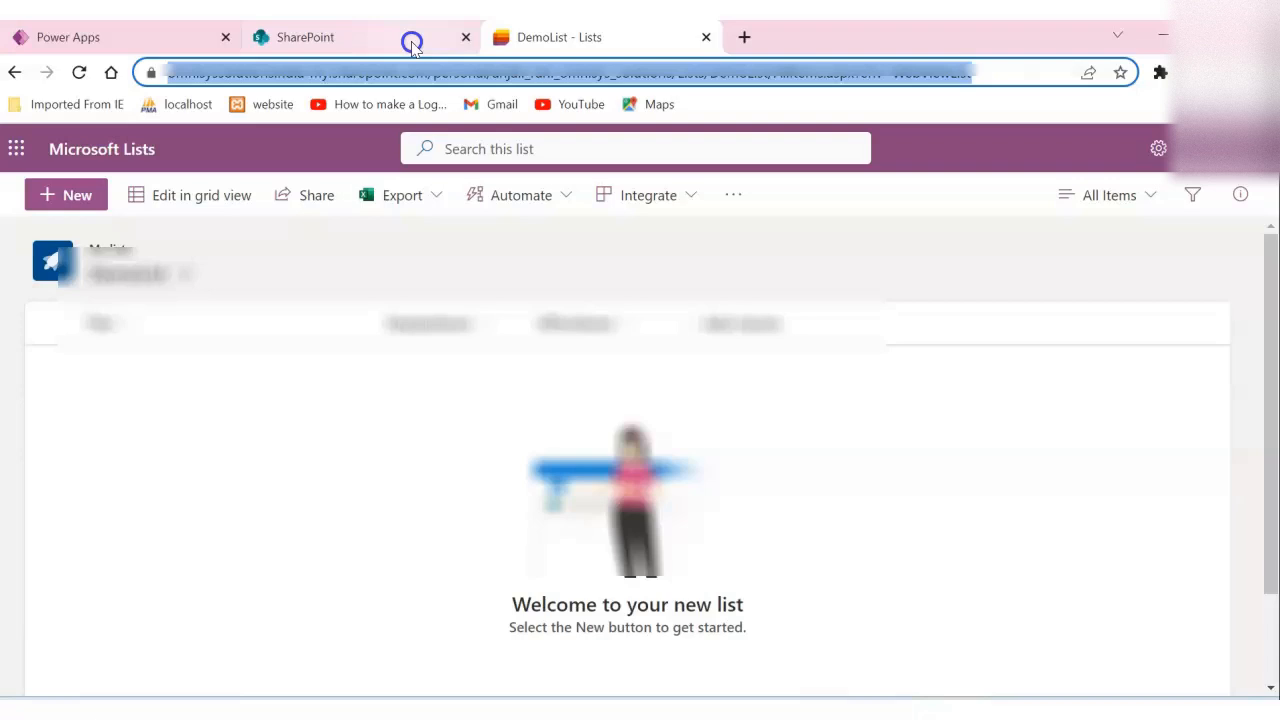
click(465, 37)
click(153, 45)
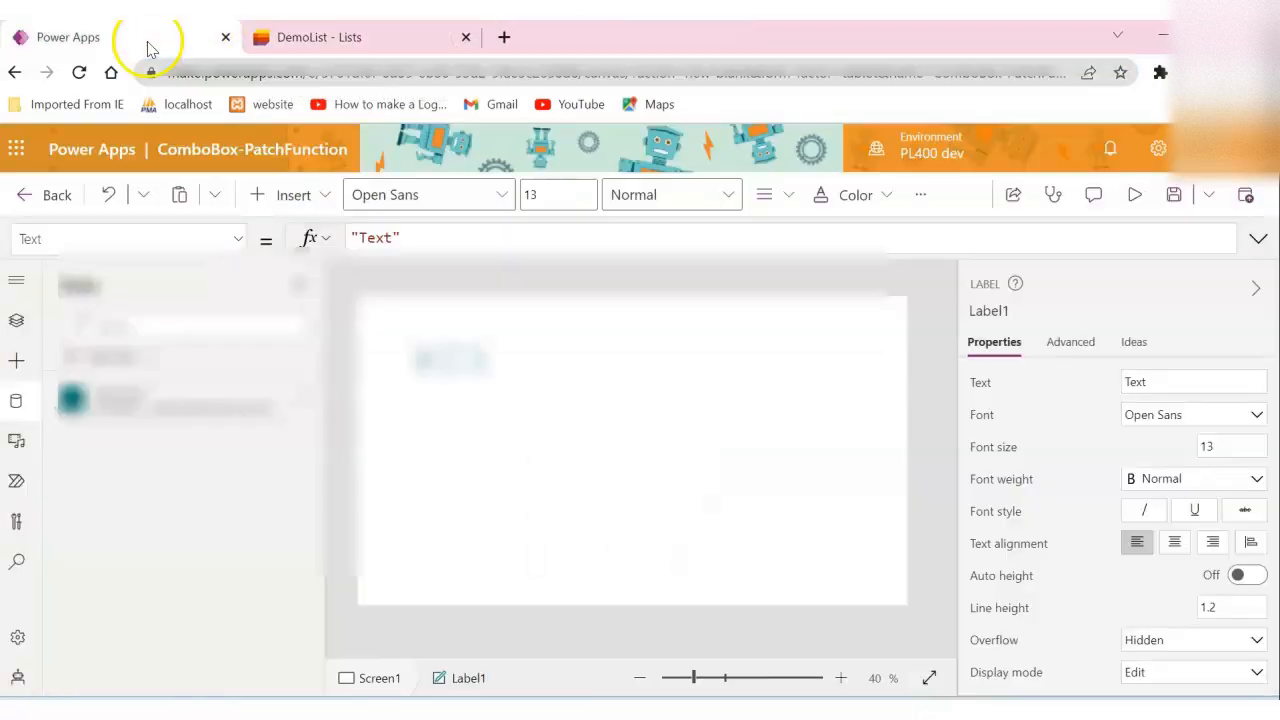
Set the new label's text to "Title" and its font size to 30.
double_click(1160, 380)
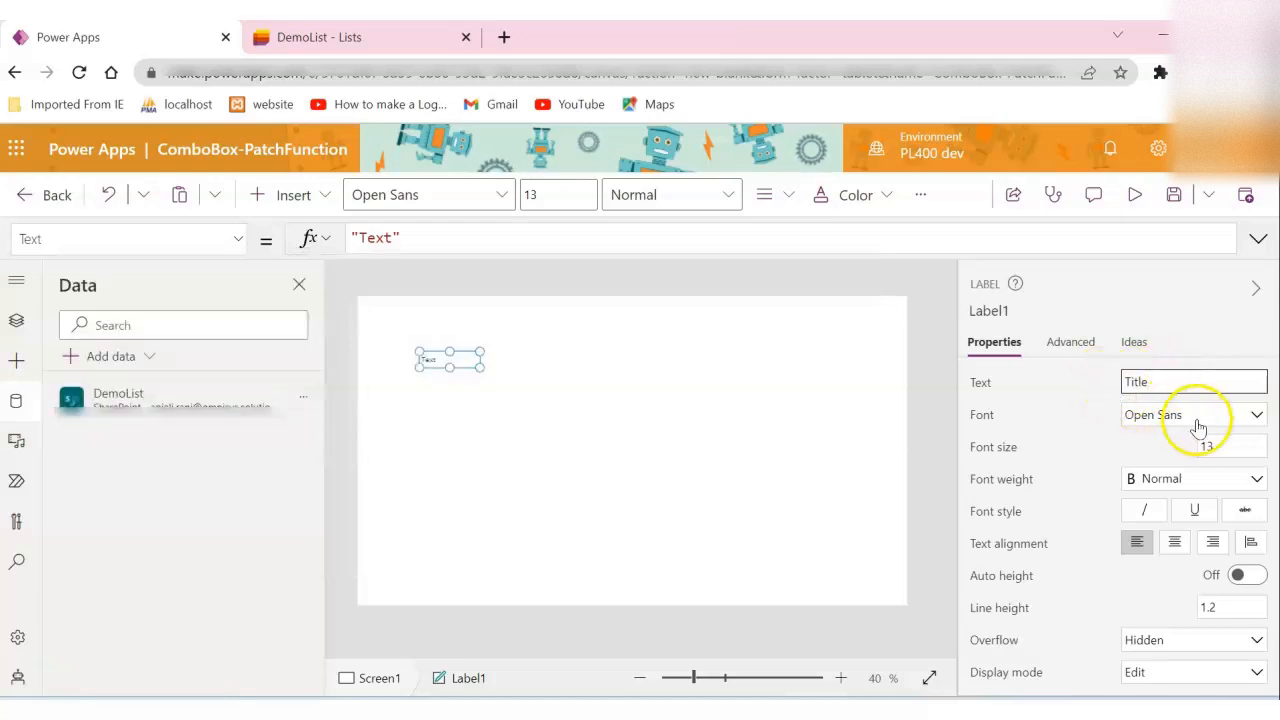
click(1221, 446)
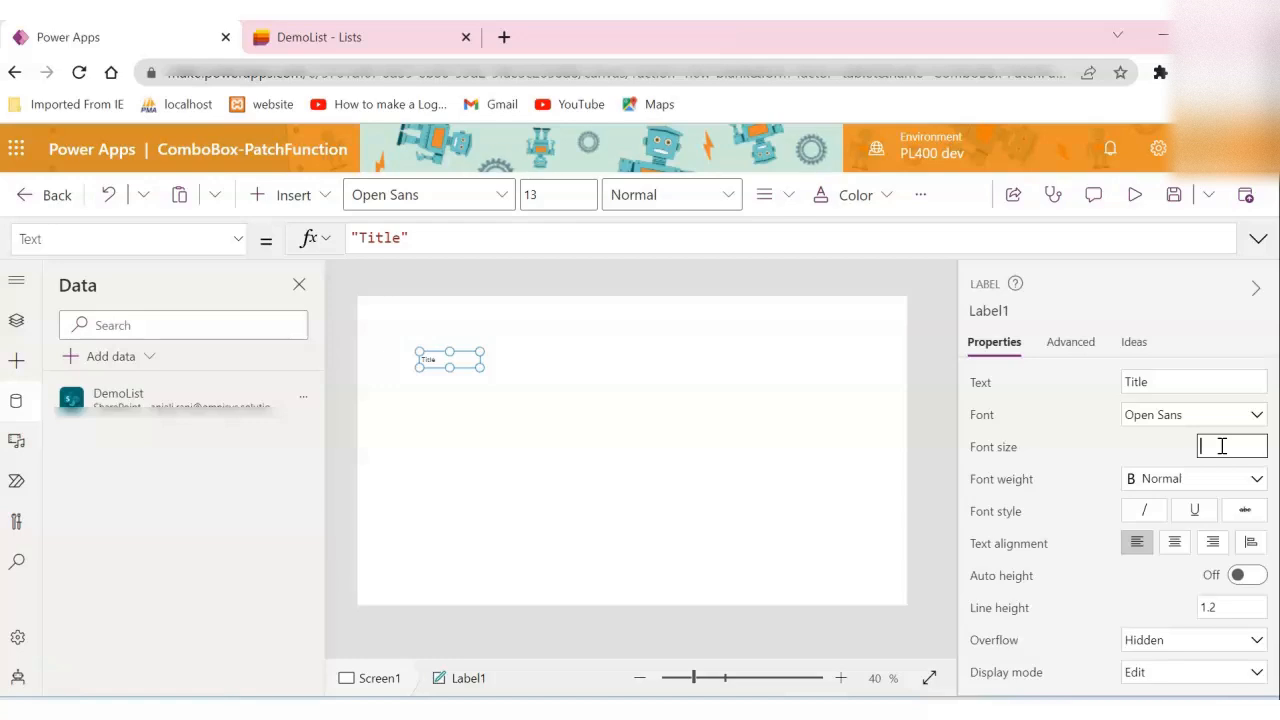
text(30)
click(663, 457)
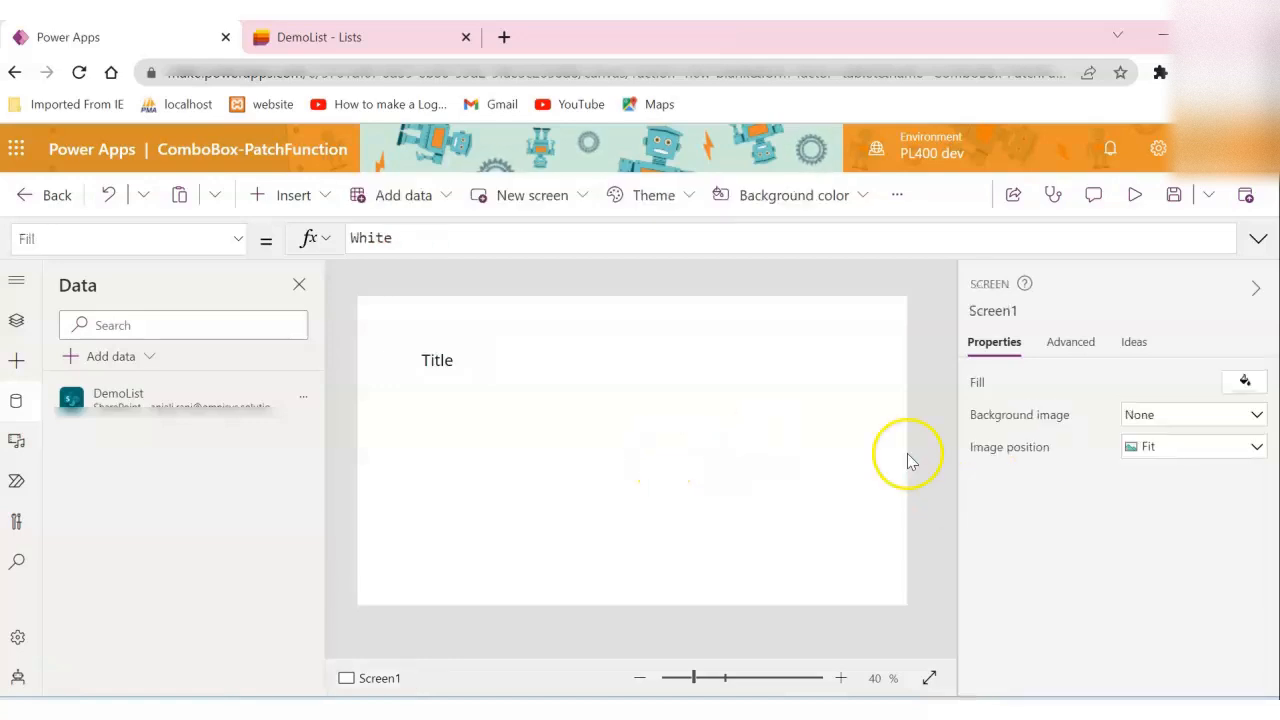
Set the Title label's font weight to Semibold.
click(436, 362)
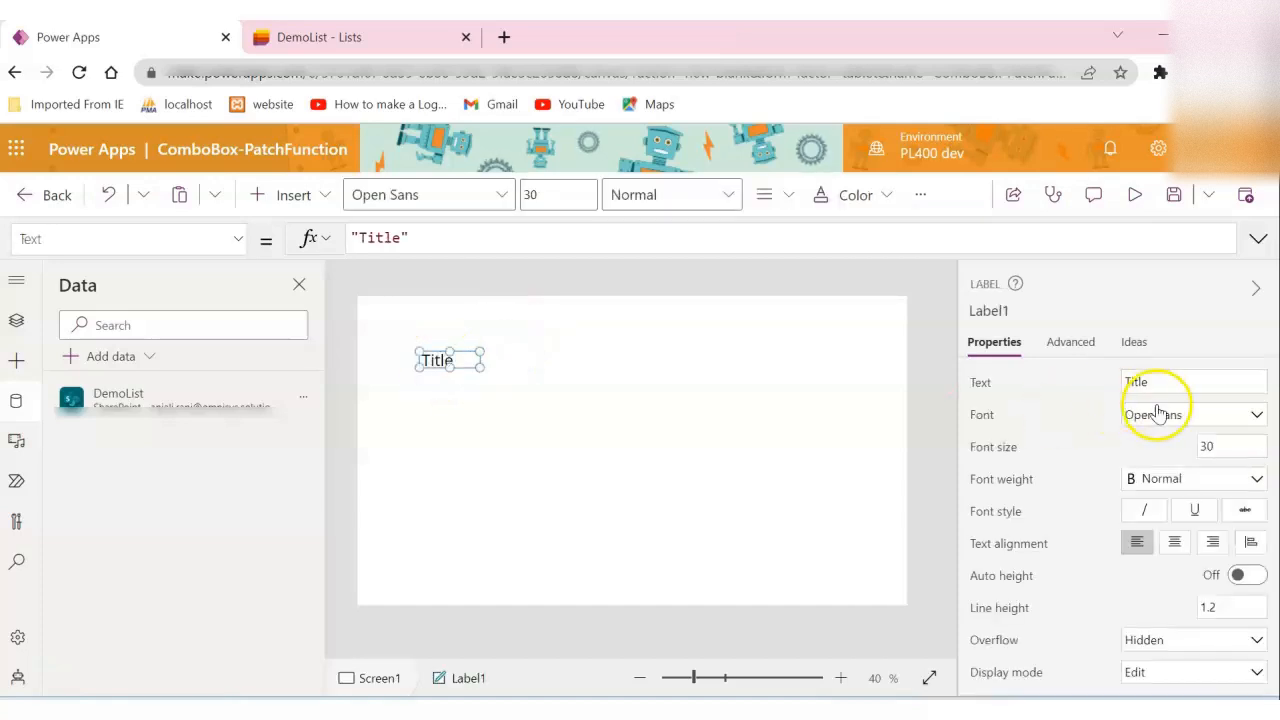
click(1197, 484)
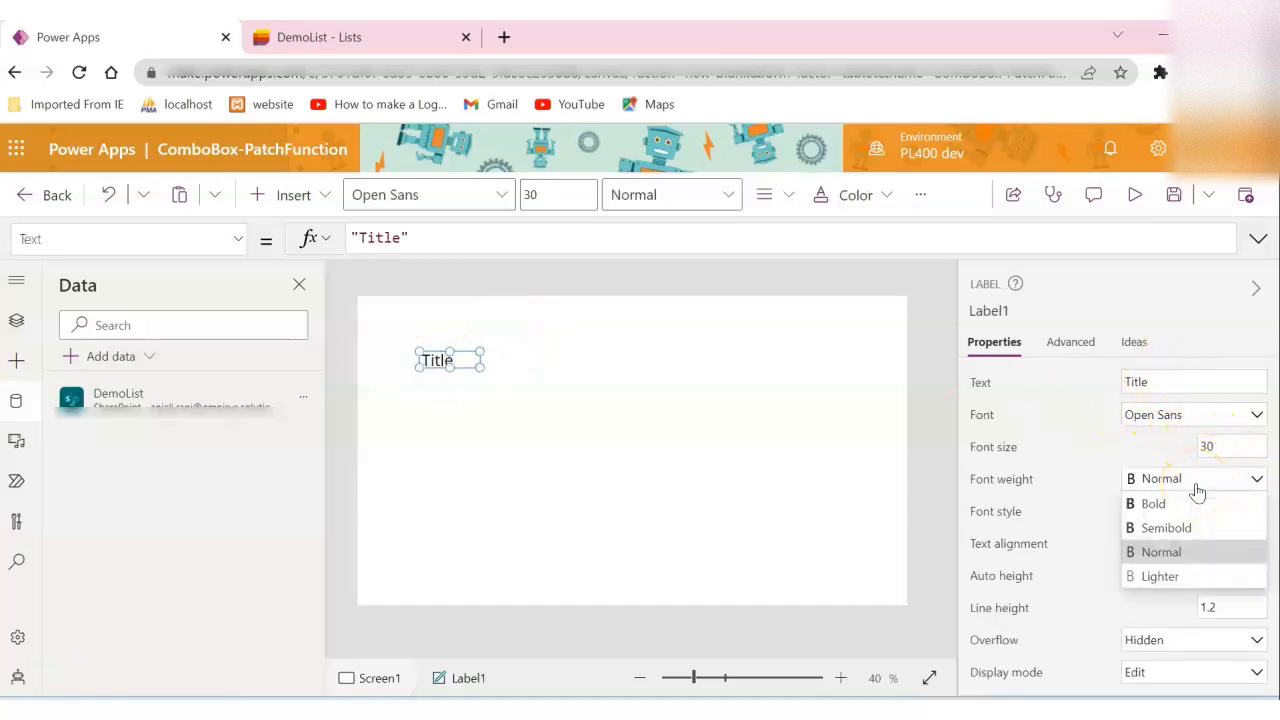
click(1169, 531)
click(531, 389)
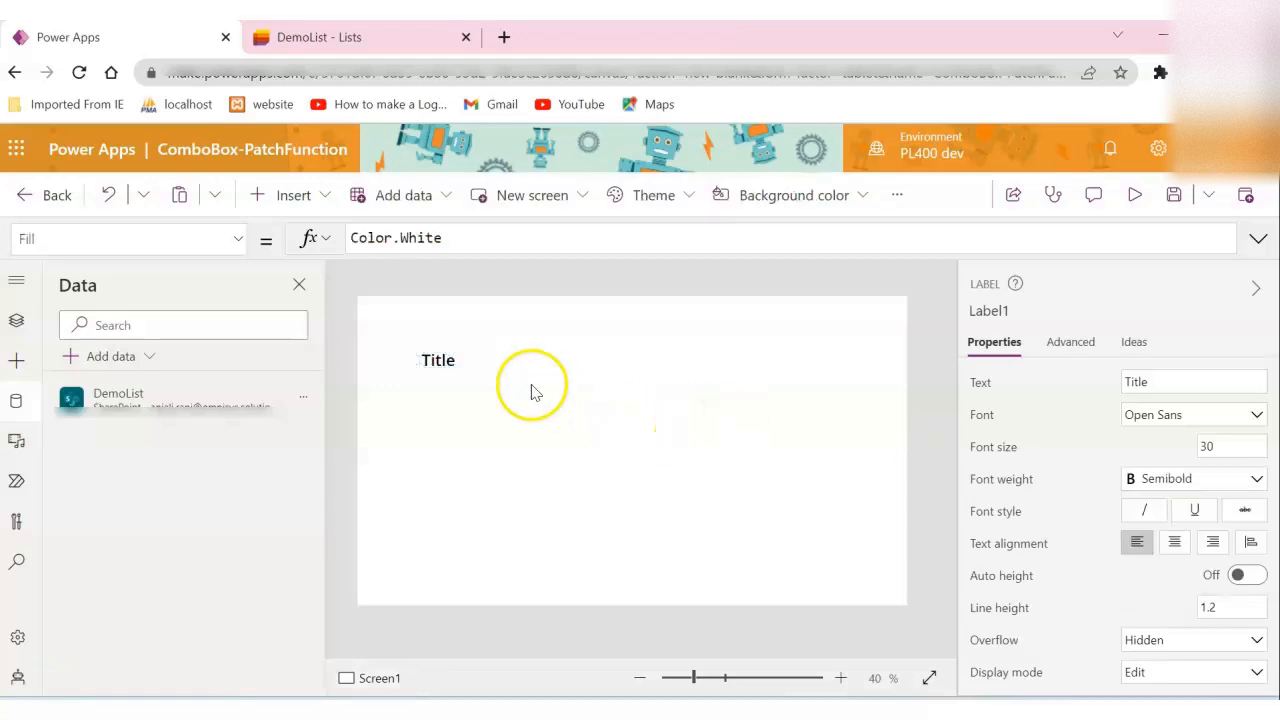
Duplicate the Title label and place the copy just below the original.
click(448, 368)
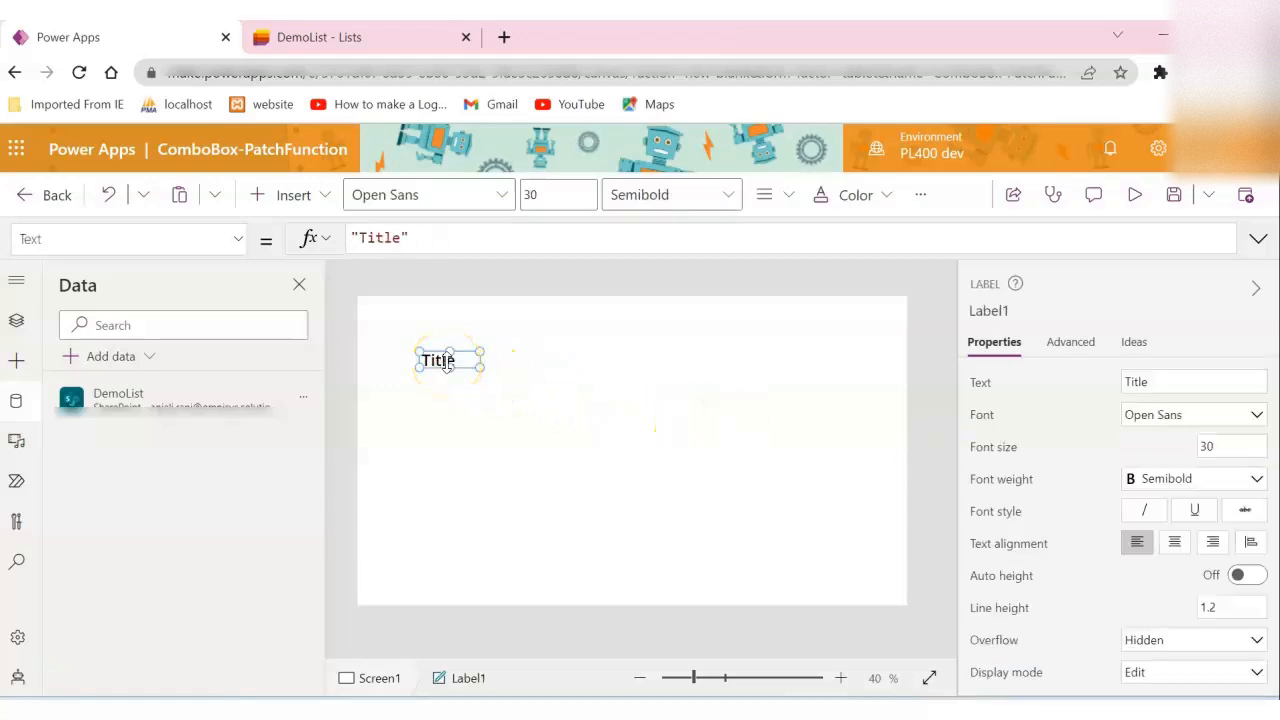
key(ctrl+v)
drag(477, 367, 462, 403)
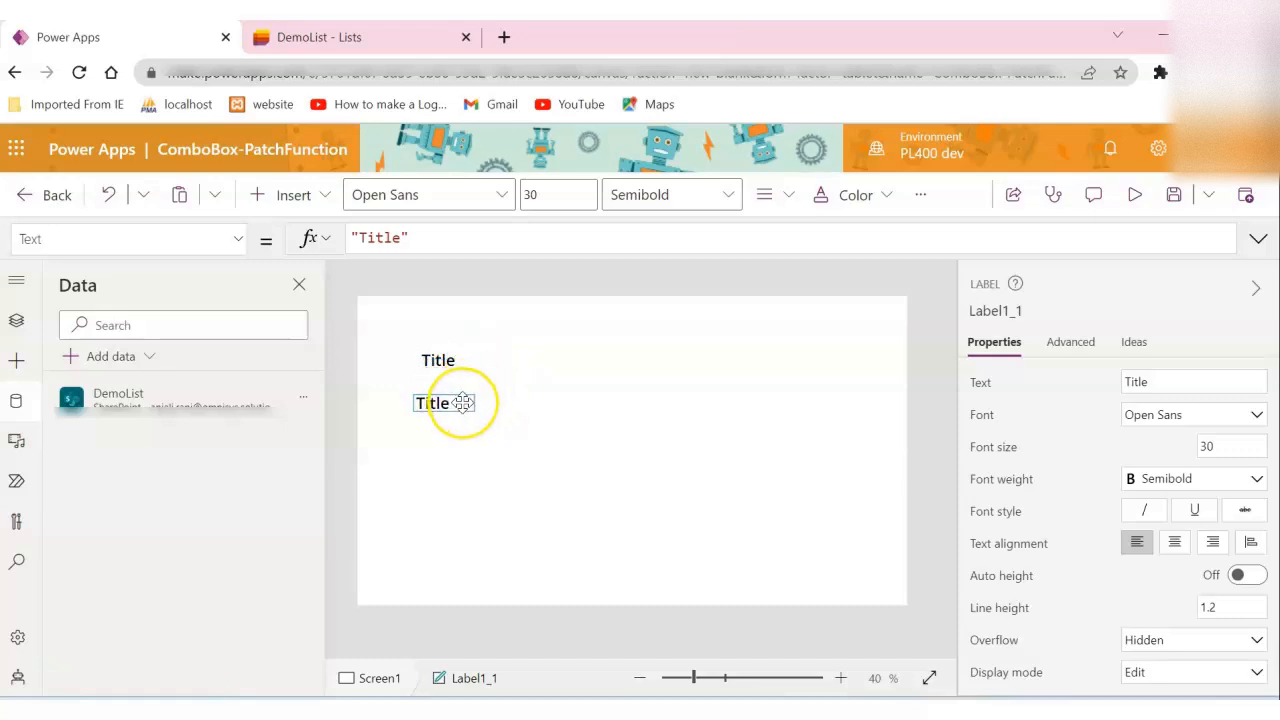
Check the DemoList column names, set the lower label's text to "Display Name" and enlarge the label to fit the text.
click(380, 34)
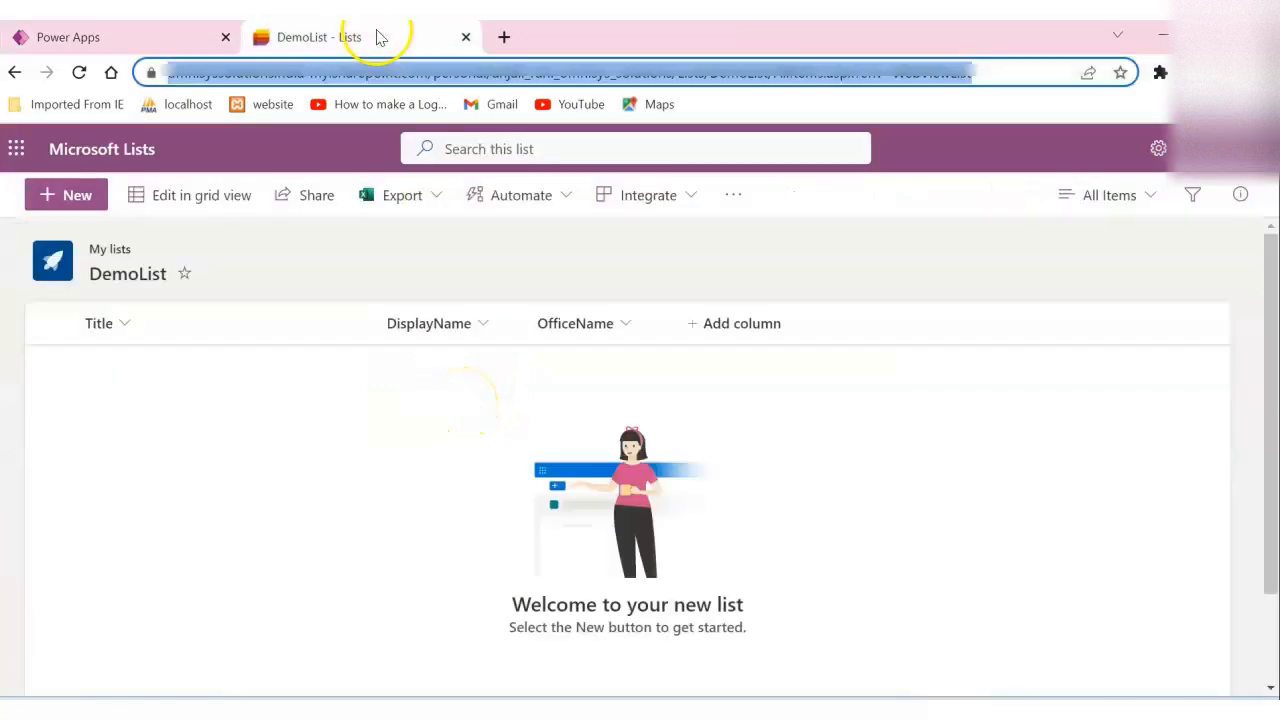
click(80, 30)
drag(1166, 376, 1088, 388)
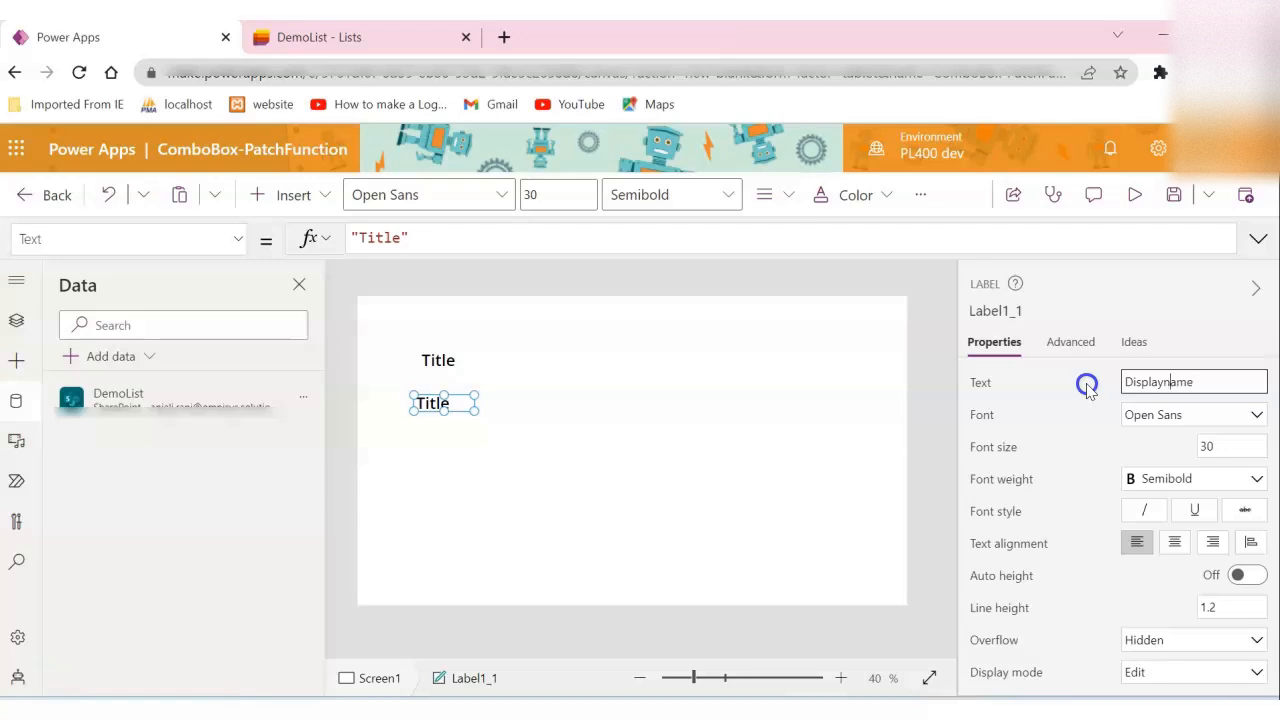
click(671, 414)
click(447, 410)
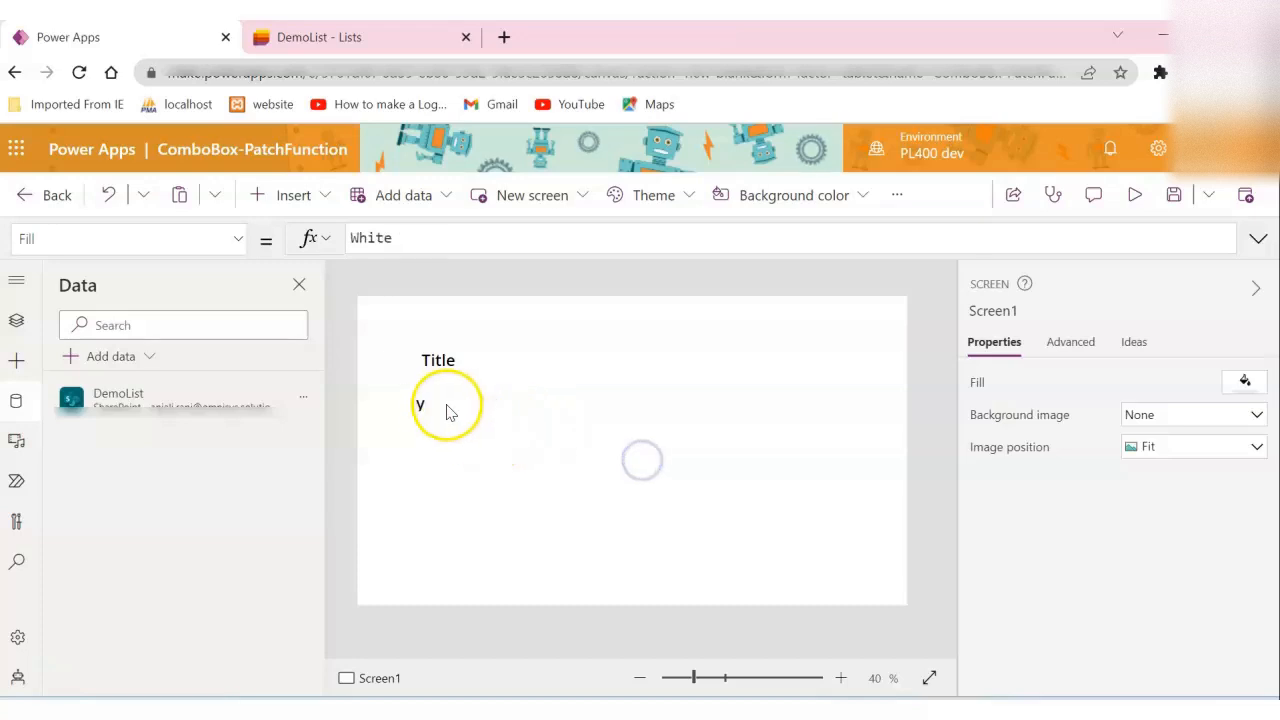
click(427, 407)
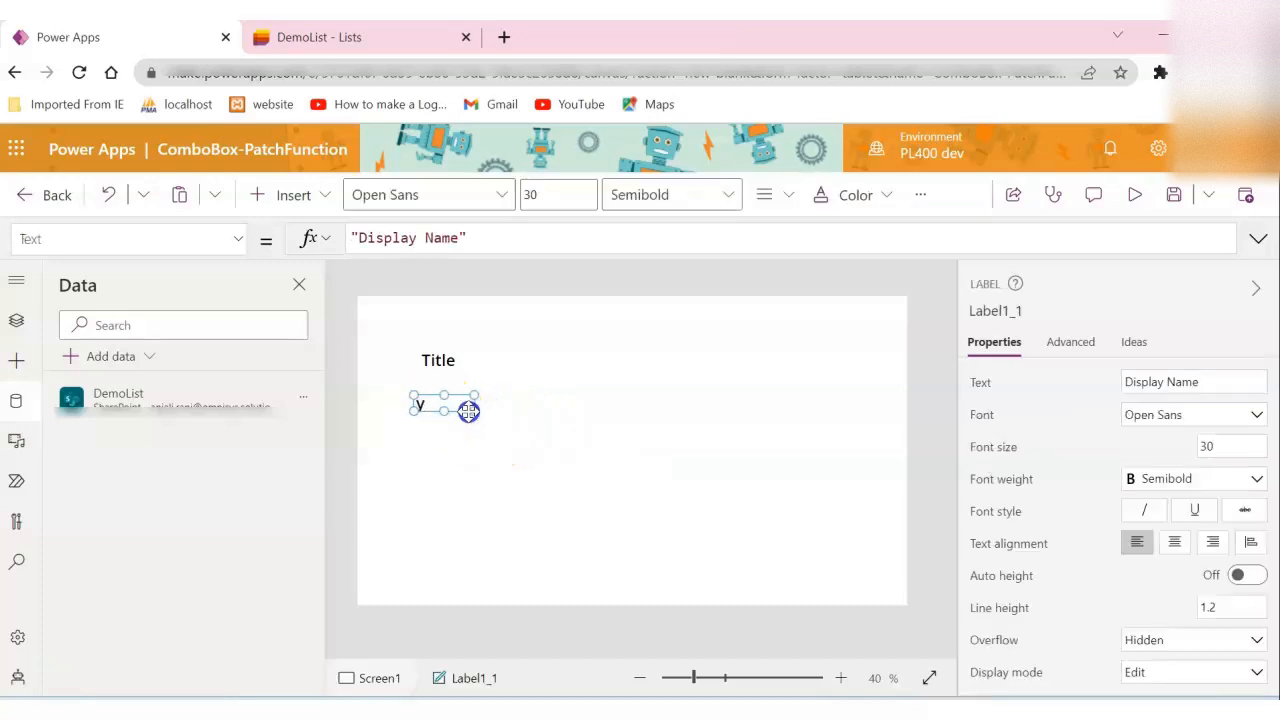
drag(474, 411, 541, 421)
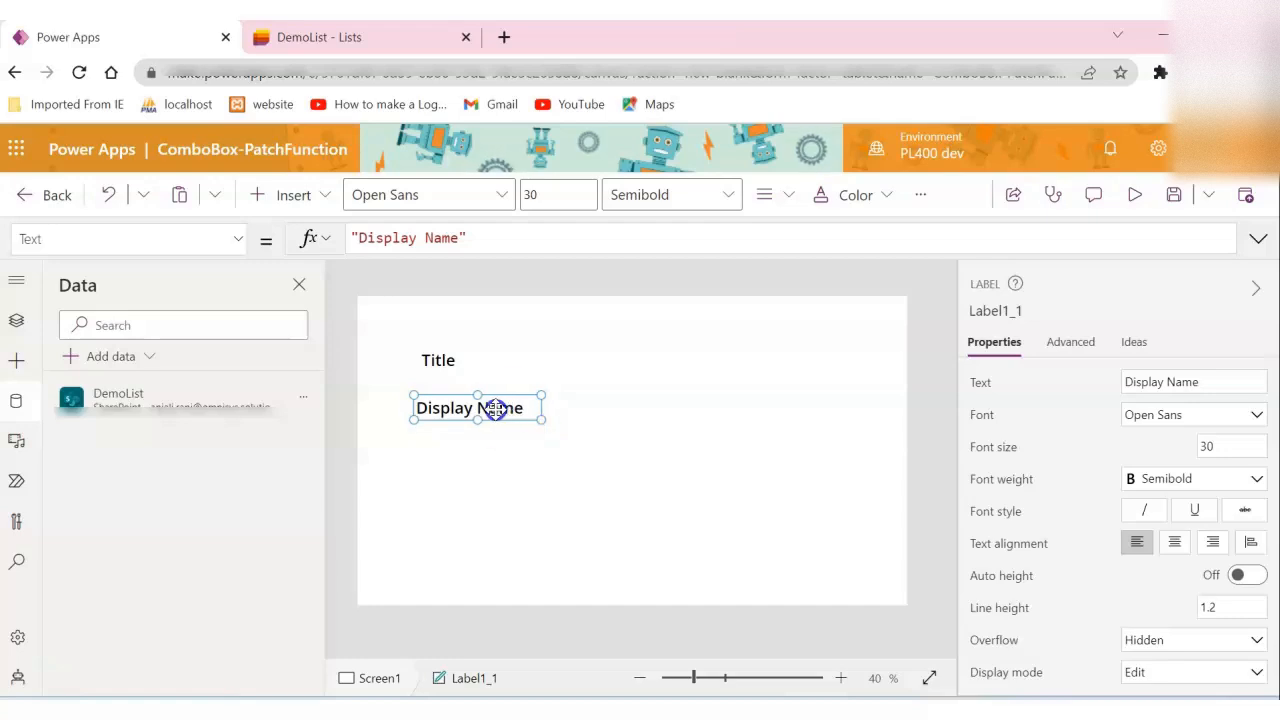
Duplicate the Display Name label, place the copy directly below it and set its text to "Office Name".
key(ctrl+c)
key(ctrl+v)
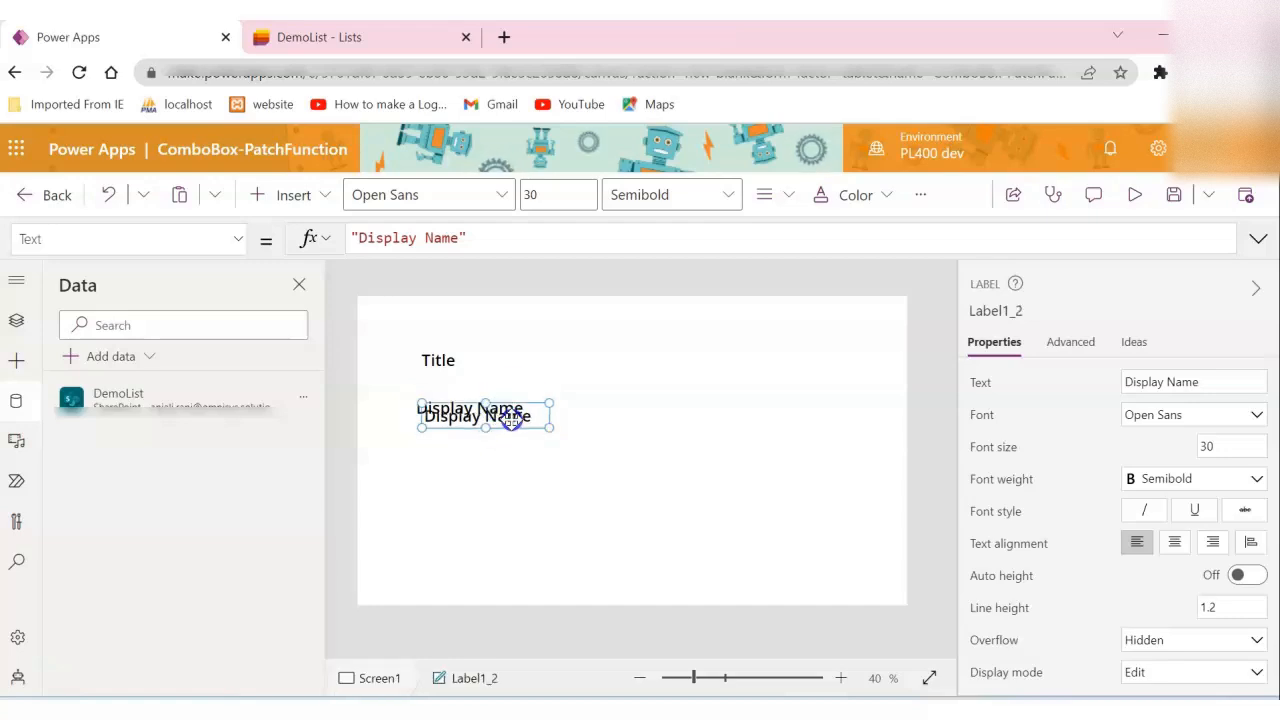
drag(511, 418, 506, 449)
double_click(1195, 381)
key(ctrl+a)
text(O)
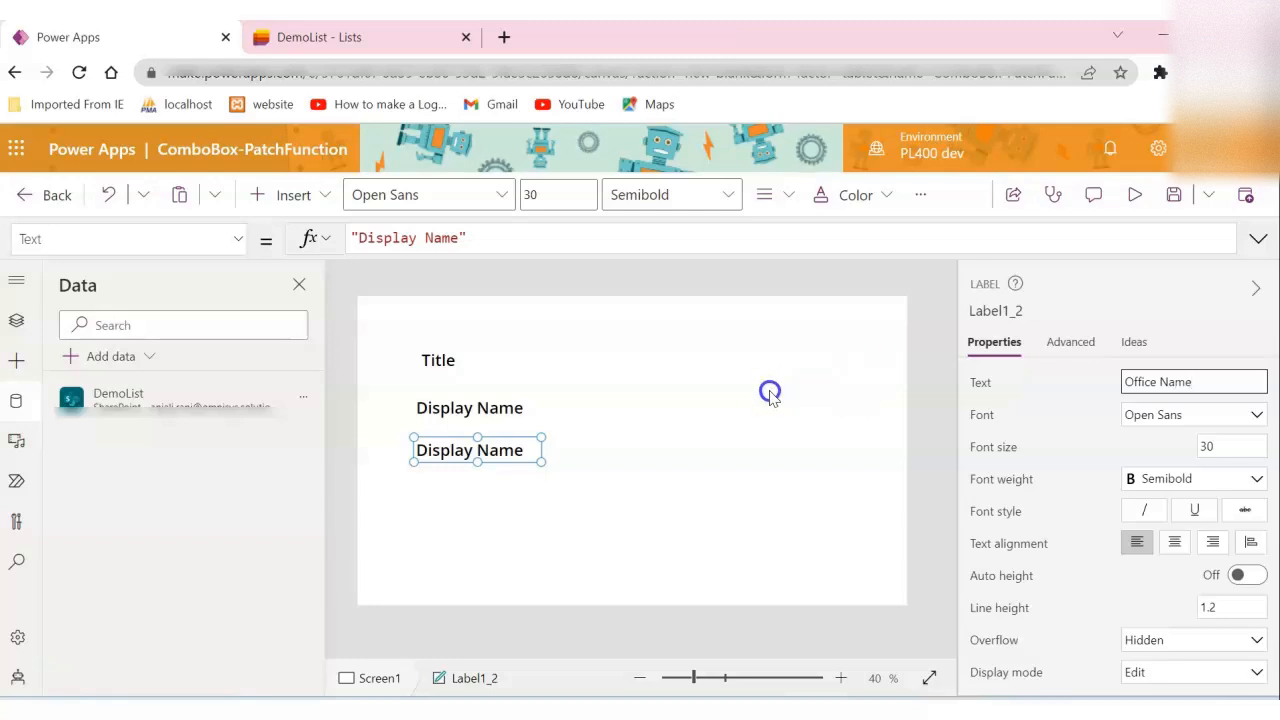
click(676, 507)
Insert a text input control and place it to the right of the Title label.
click(448, 372)
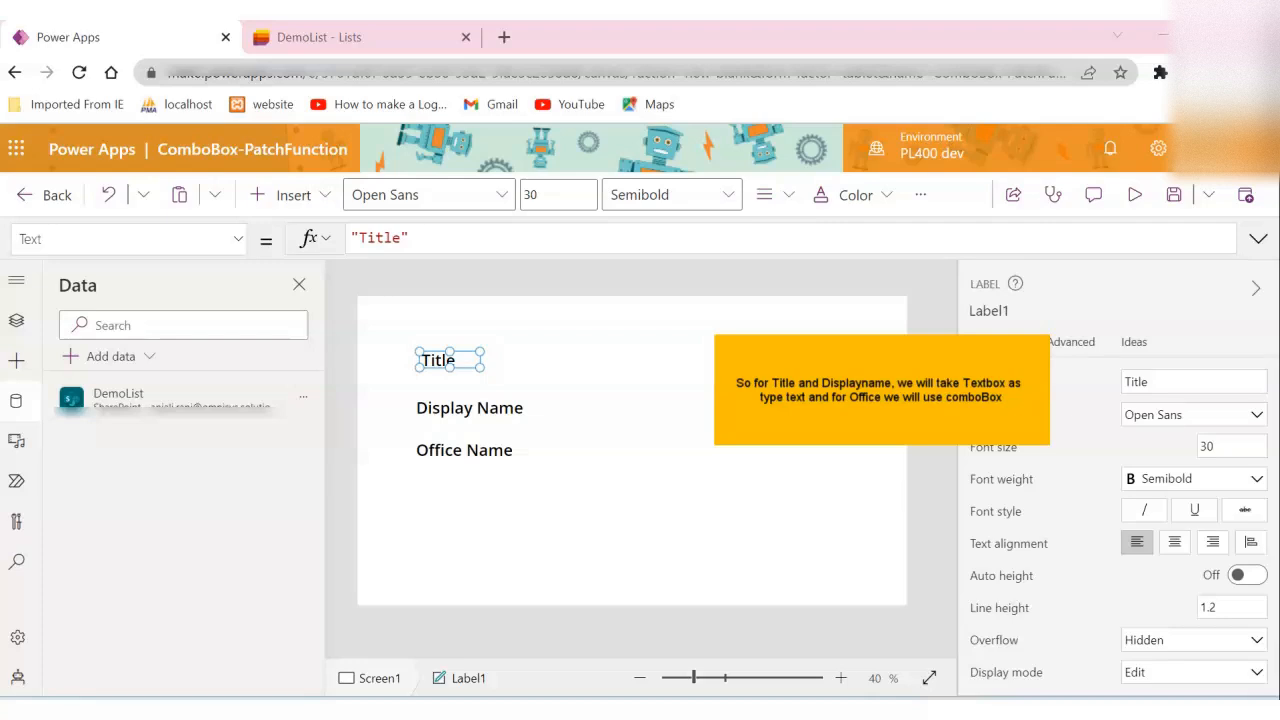
click(310, 198)
text(text)
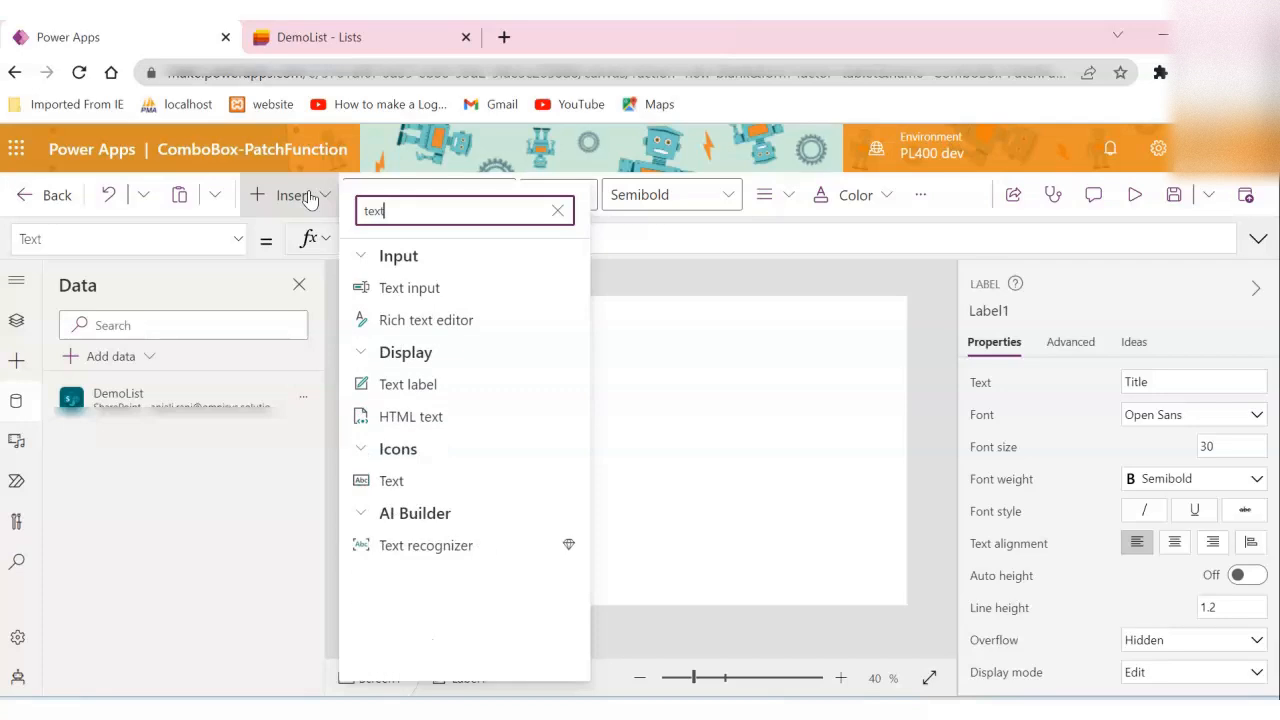
drag(423, 287, 671, 343)
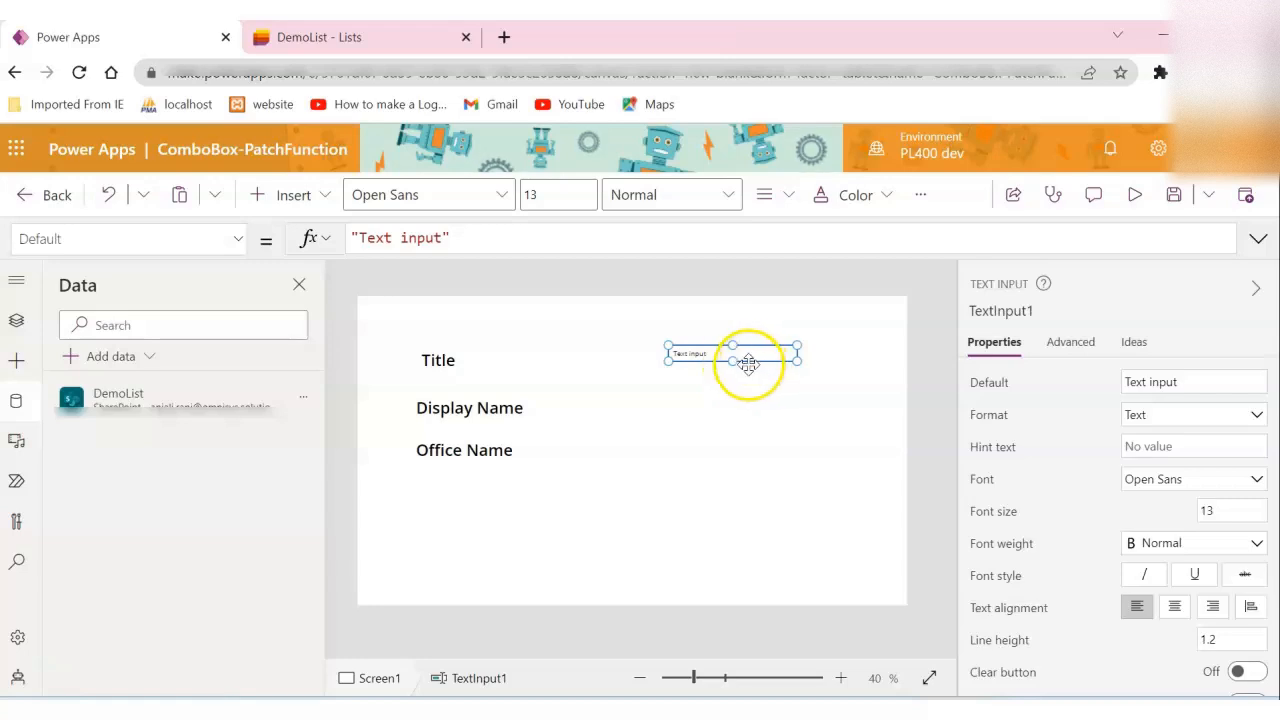
Copy the text input and place the duplicate beside the Display Name label, aligned under the first one.
click(737, 350)
right_click(737, 350)
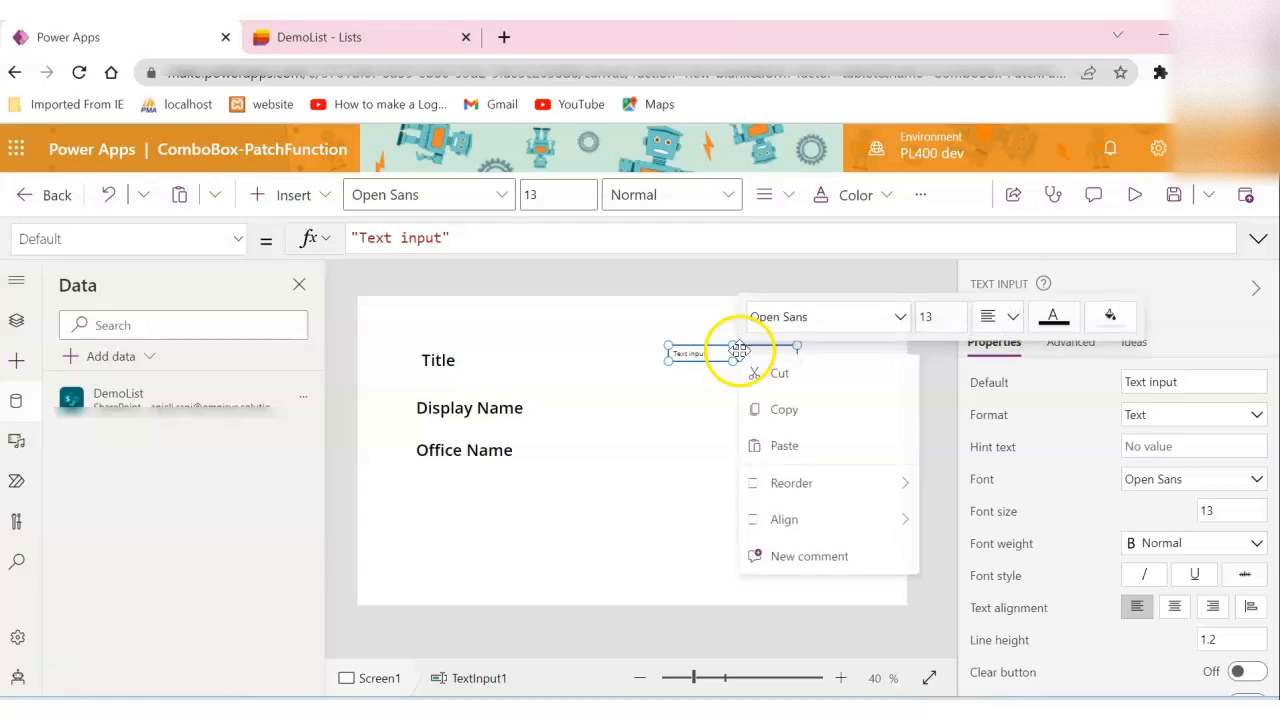
click(784, 412)
right_click(716, 410)
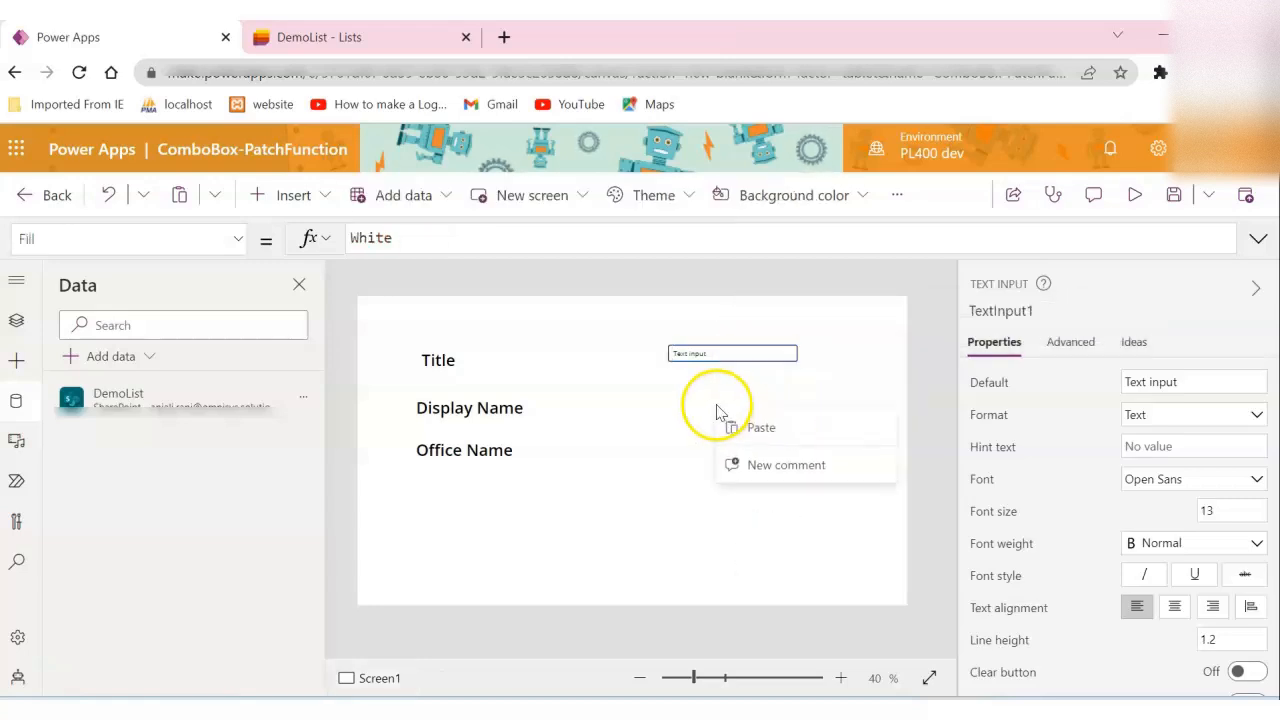
click(738, 428)
drag(723, 360, 714, 402)
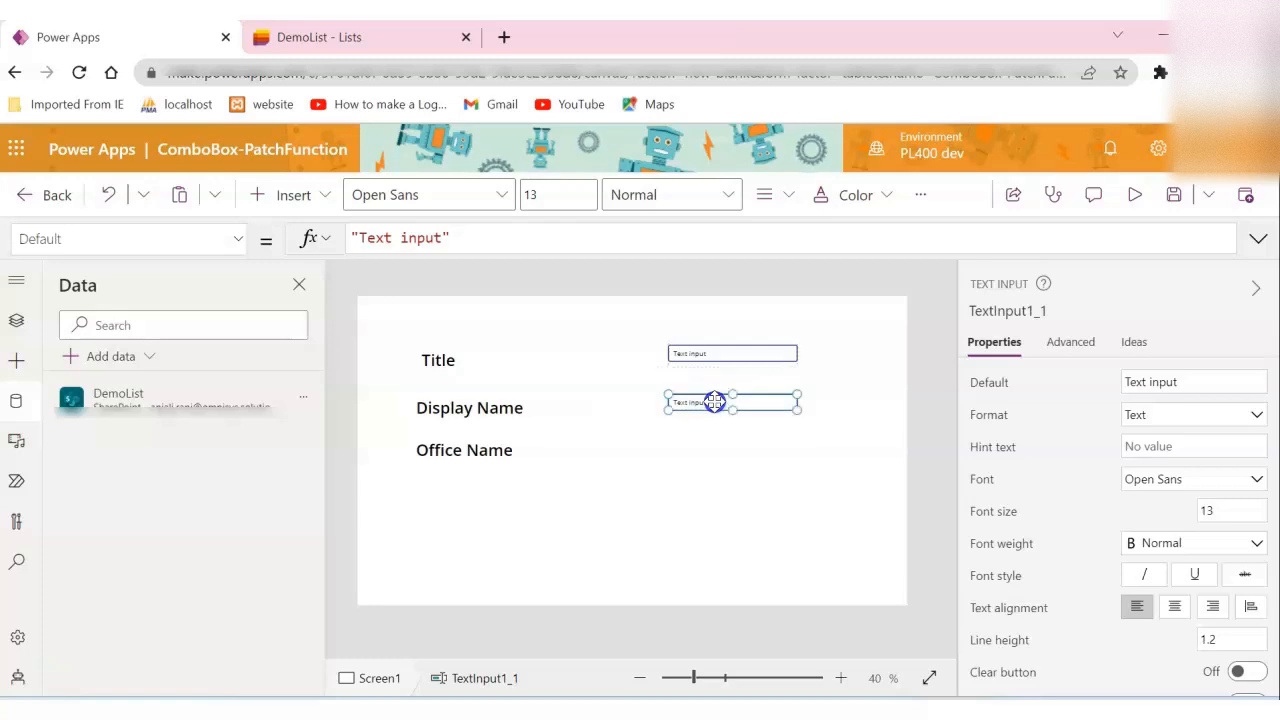
Rename the text input beside the Title label as Title.
click(737, 357)
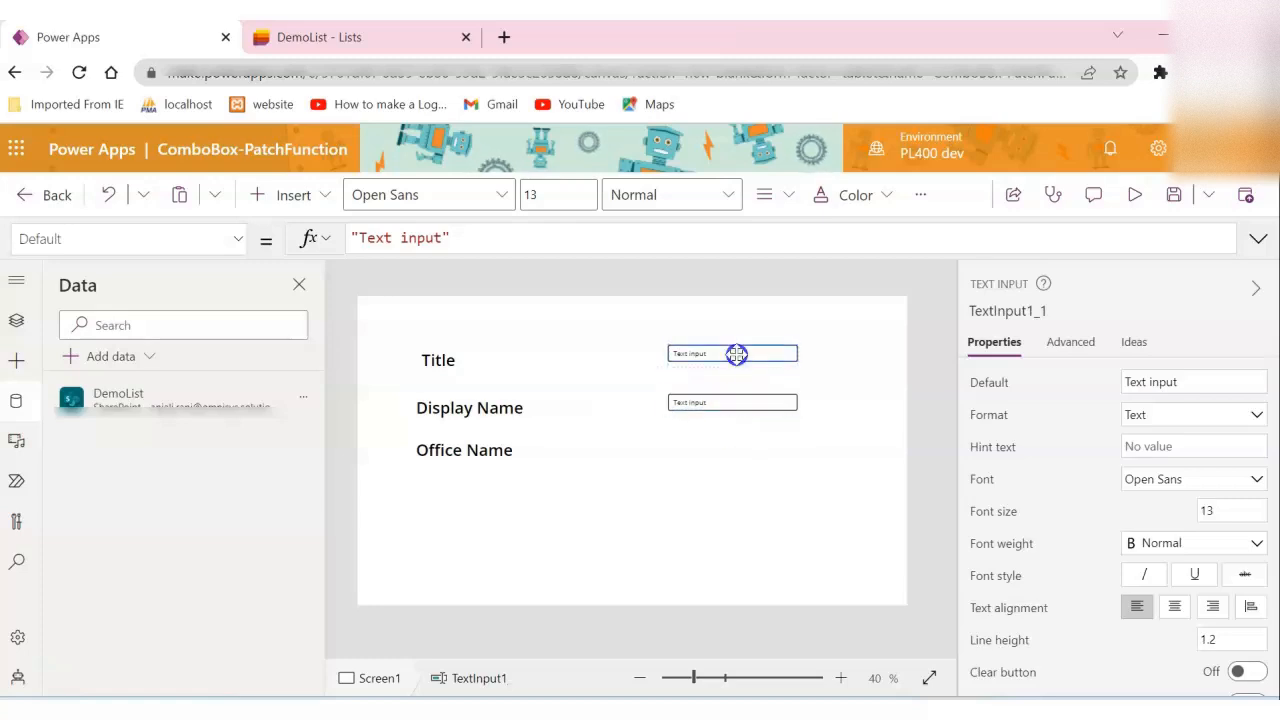
click(17, 318)
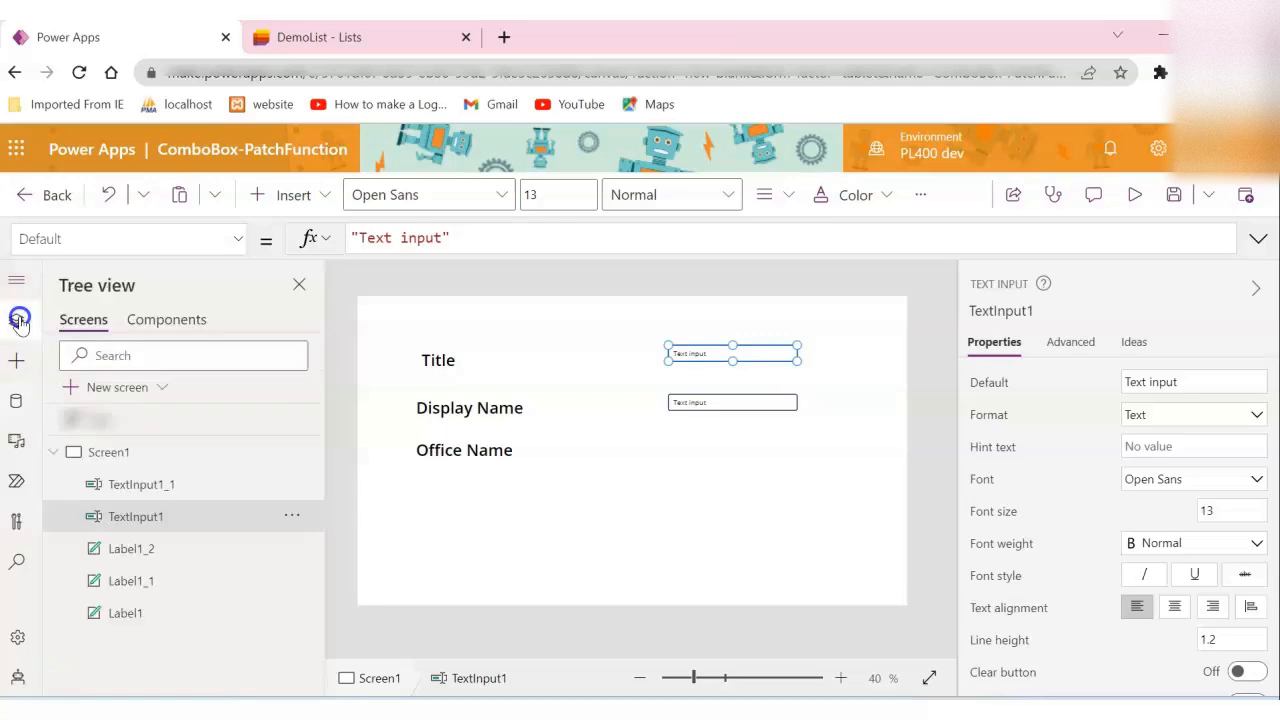
click(230, 494)
click(275, 517)
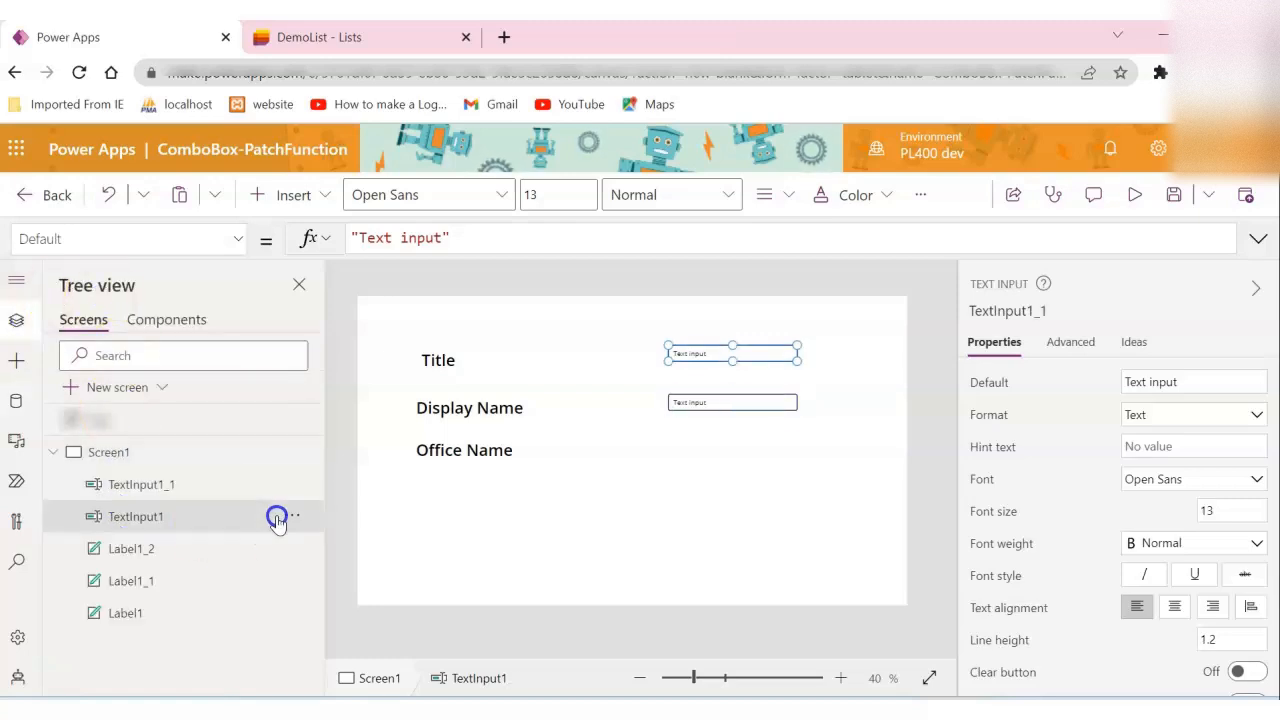
click(292, 518)
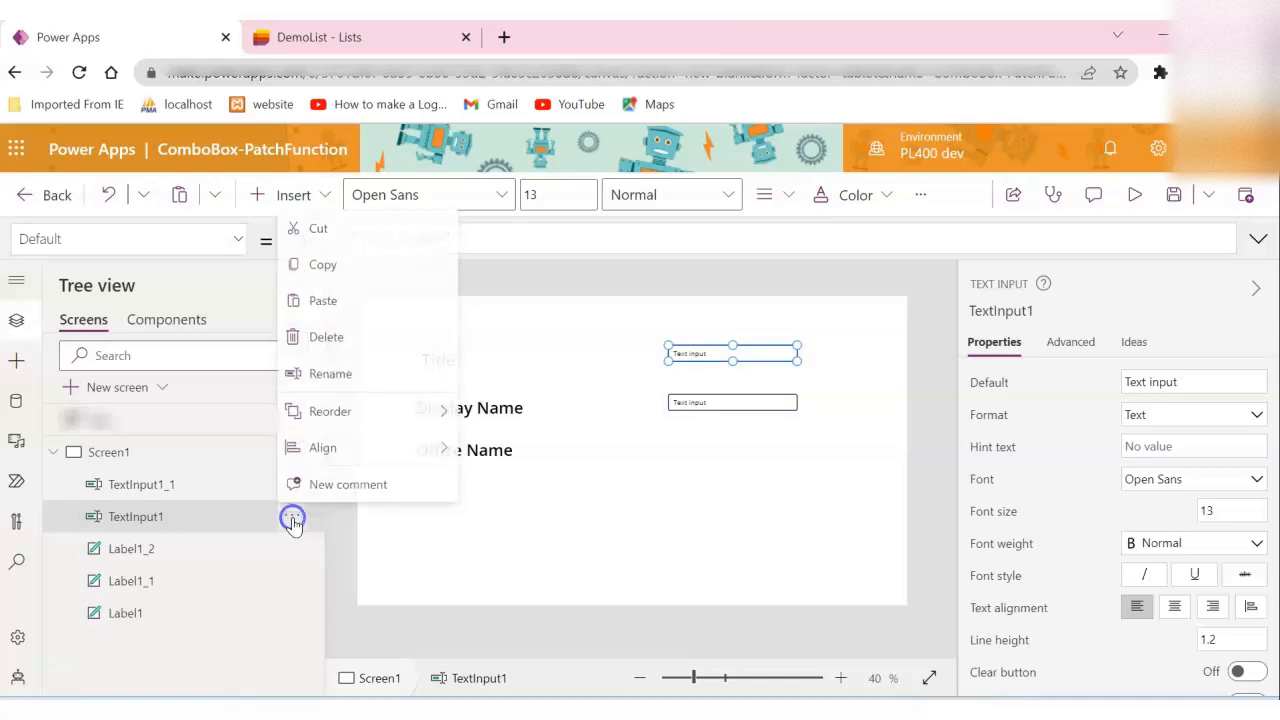
click(329, 373)
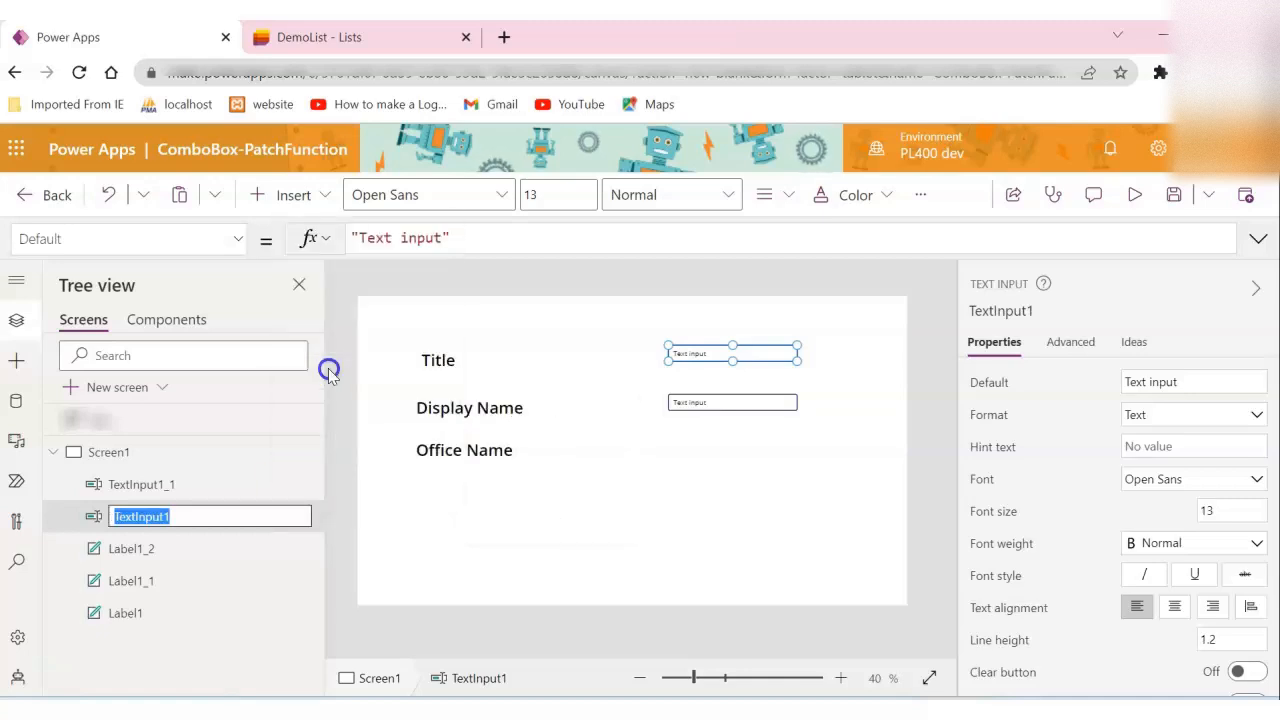
text(Title)
key(Return)
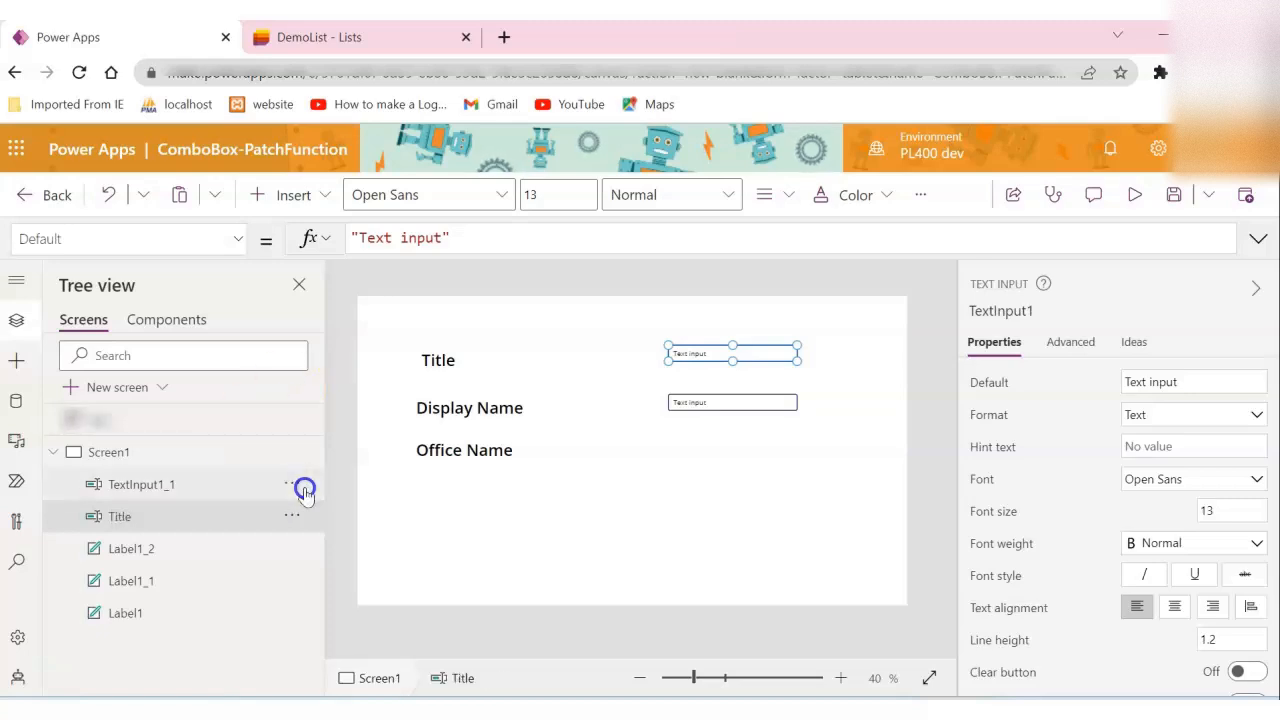
Rename the text input beside the Display Name label as DisplayName.
click(304, 490)
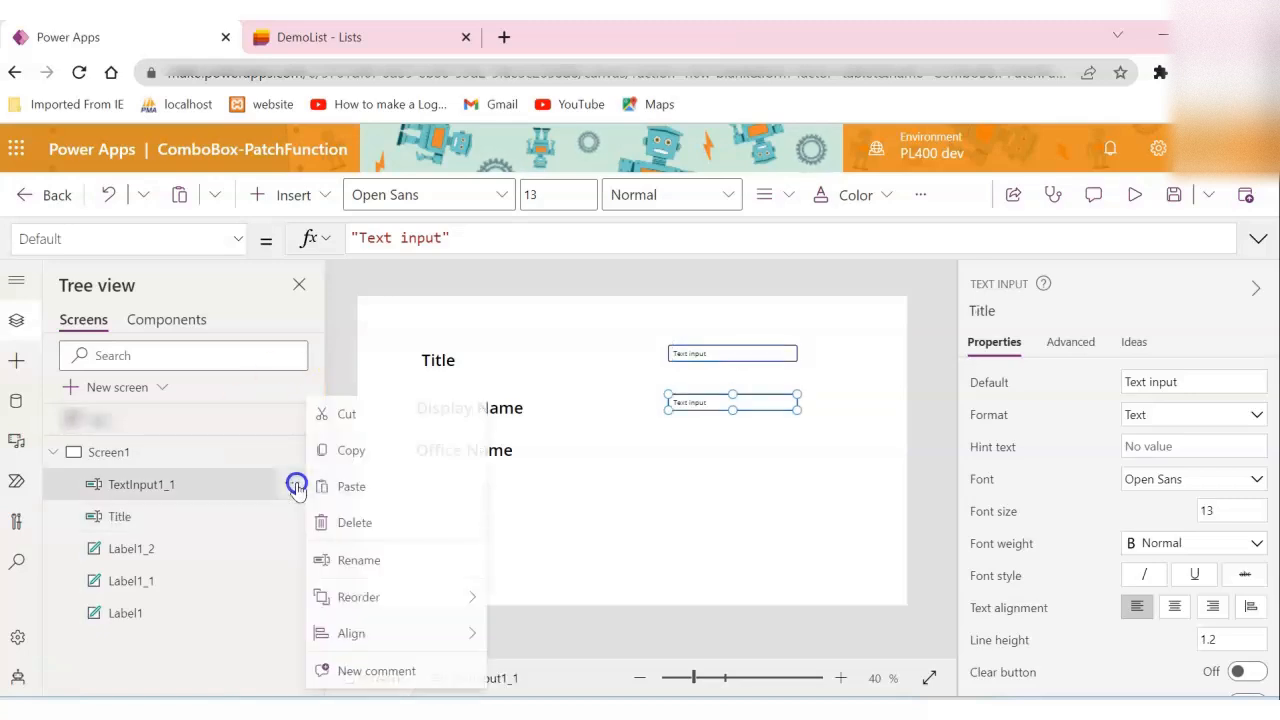
click(357, 558)
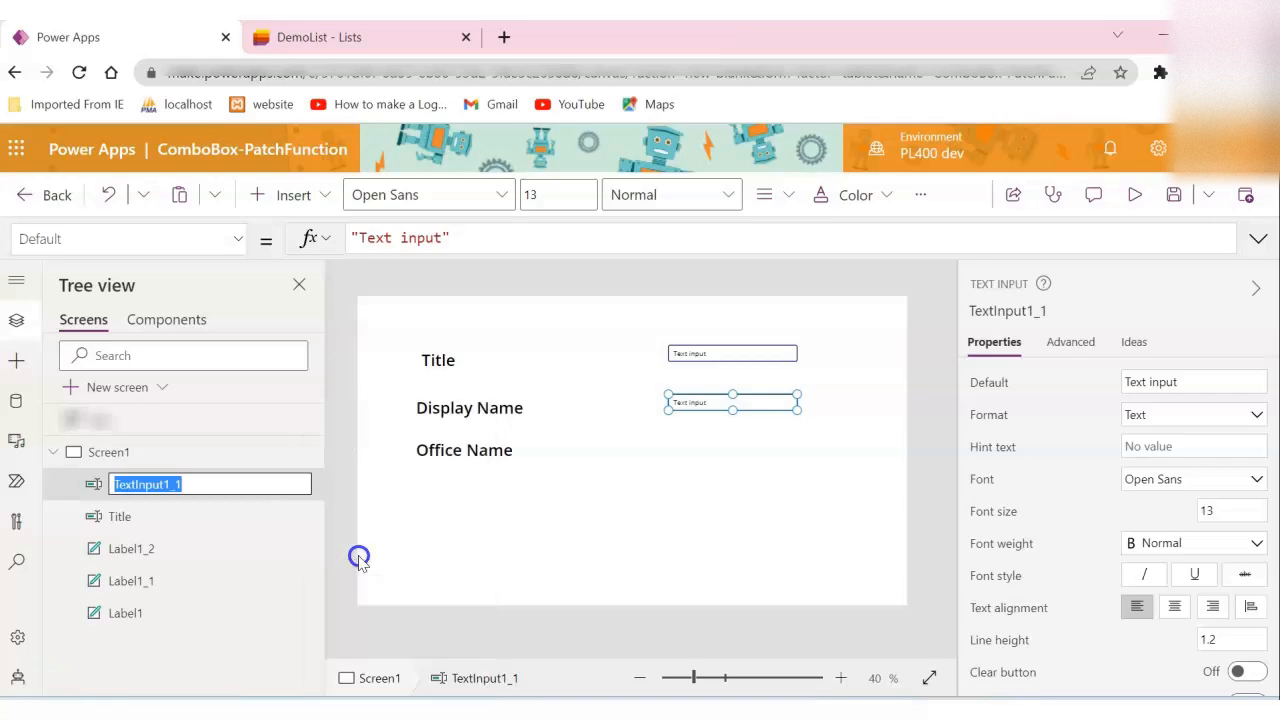
text(DisplayName)
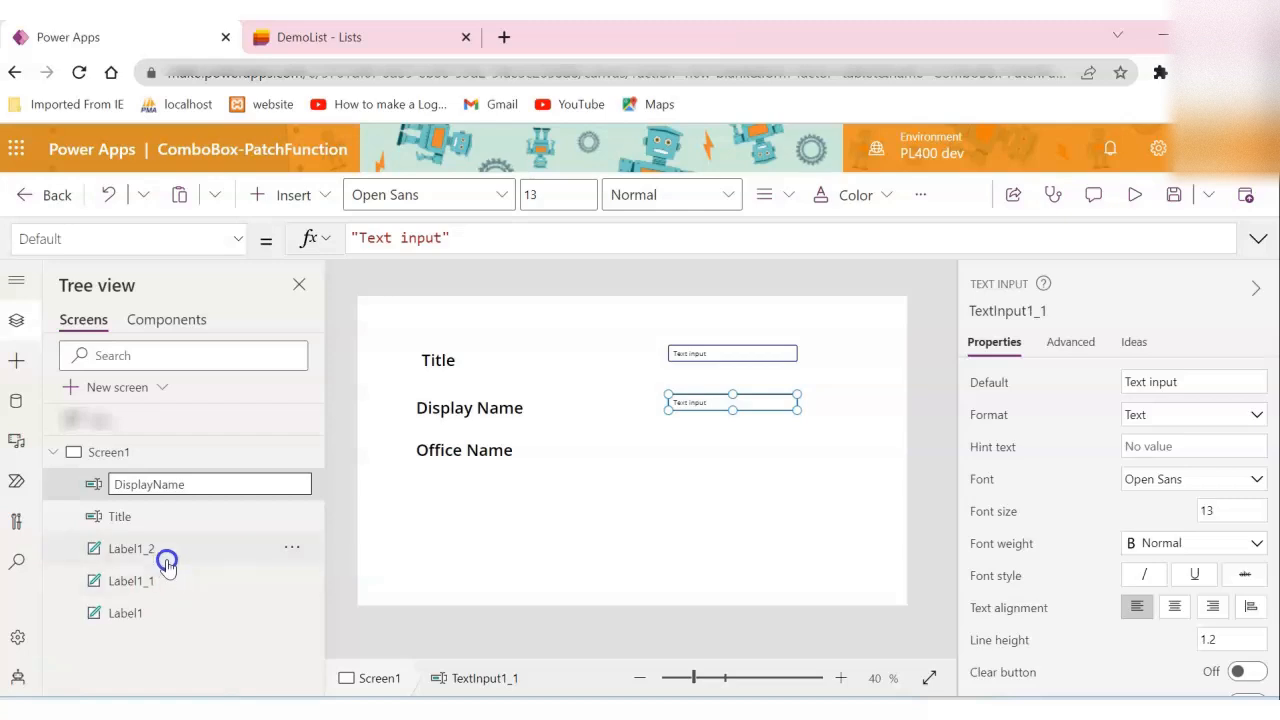
click(522, 497)
Insert a combo box and place it beside the Office Name label, aligned under the two text inputs.
click(312, 212)
text(combo)
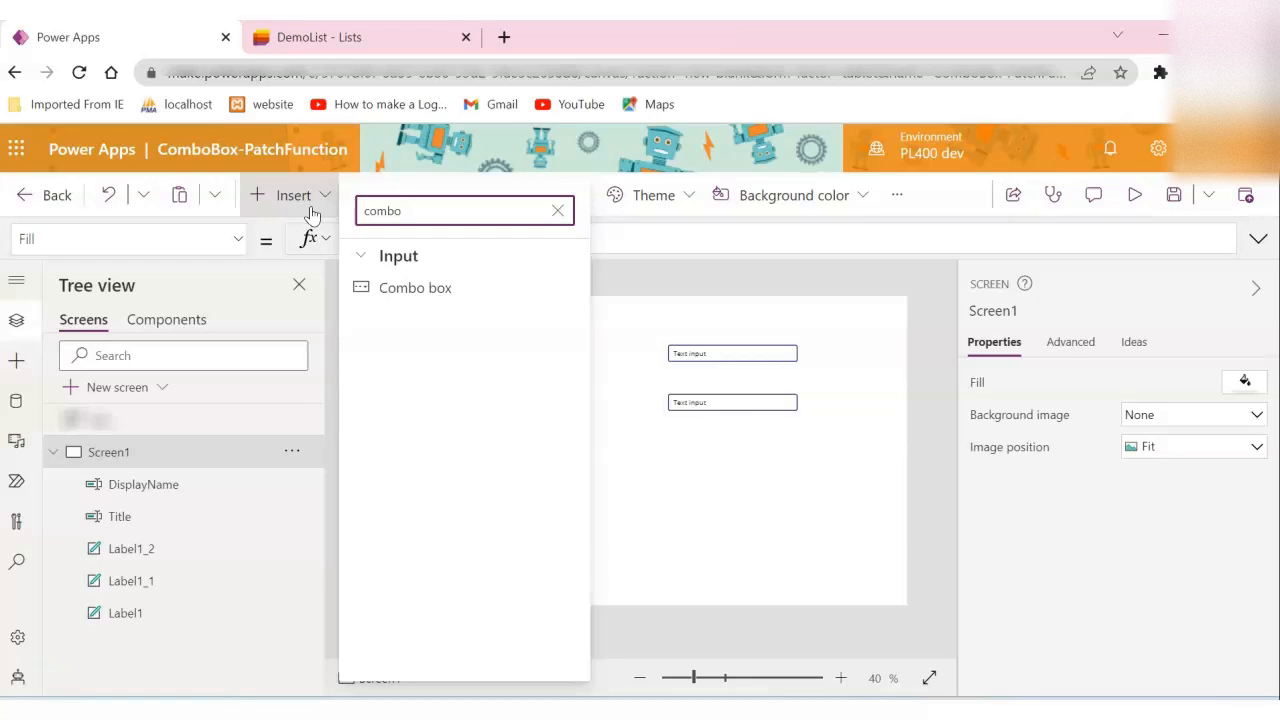
drag(400, 286, 729, 456)
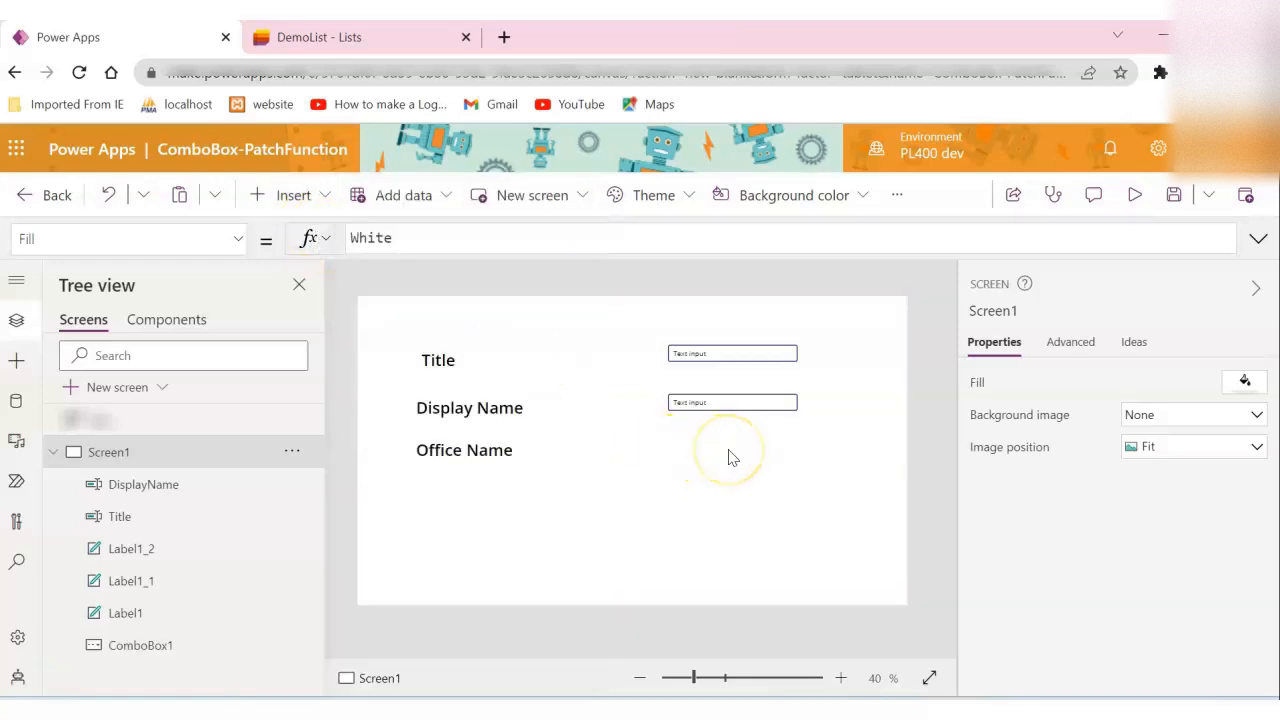
drag(769, 461, 714, 457)
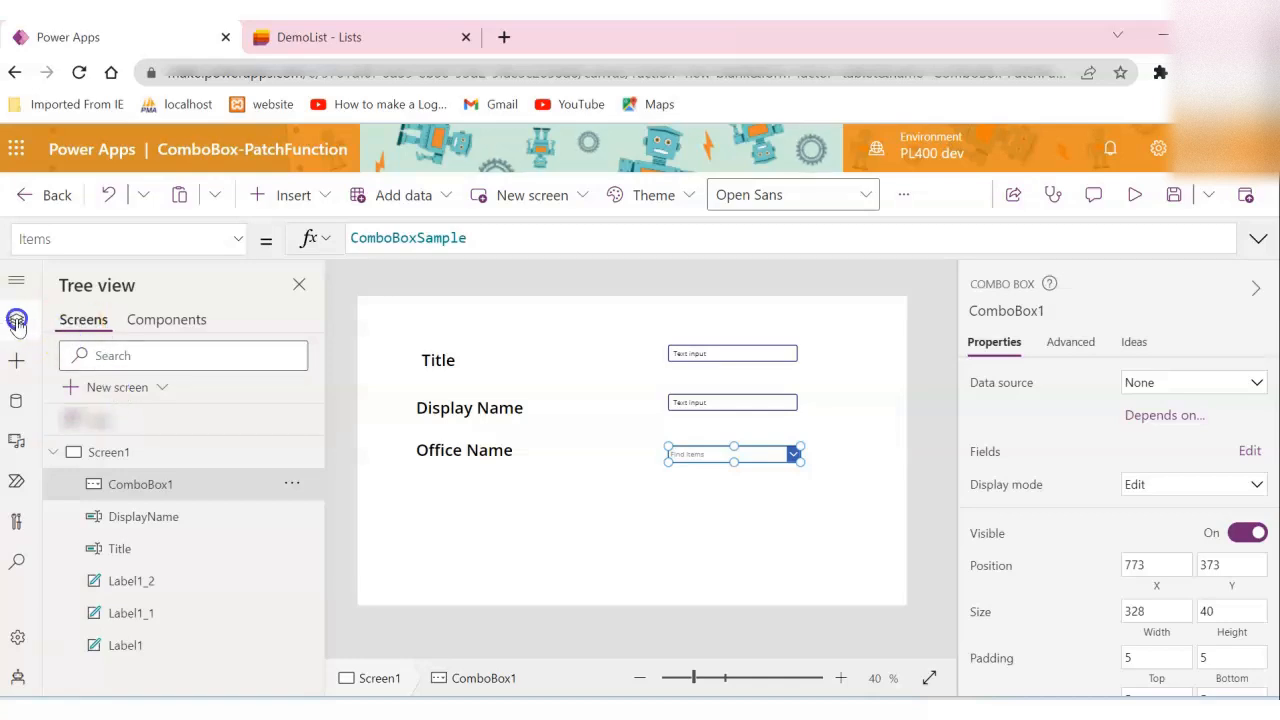
Search the data sources for office 365 and add the Office 365 Users connector to the app.
click(18, 408)
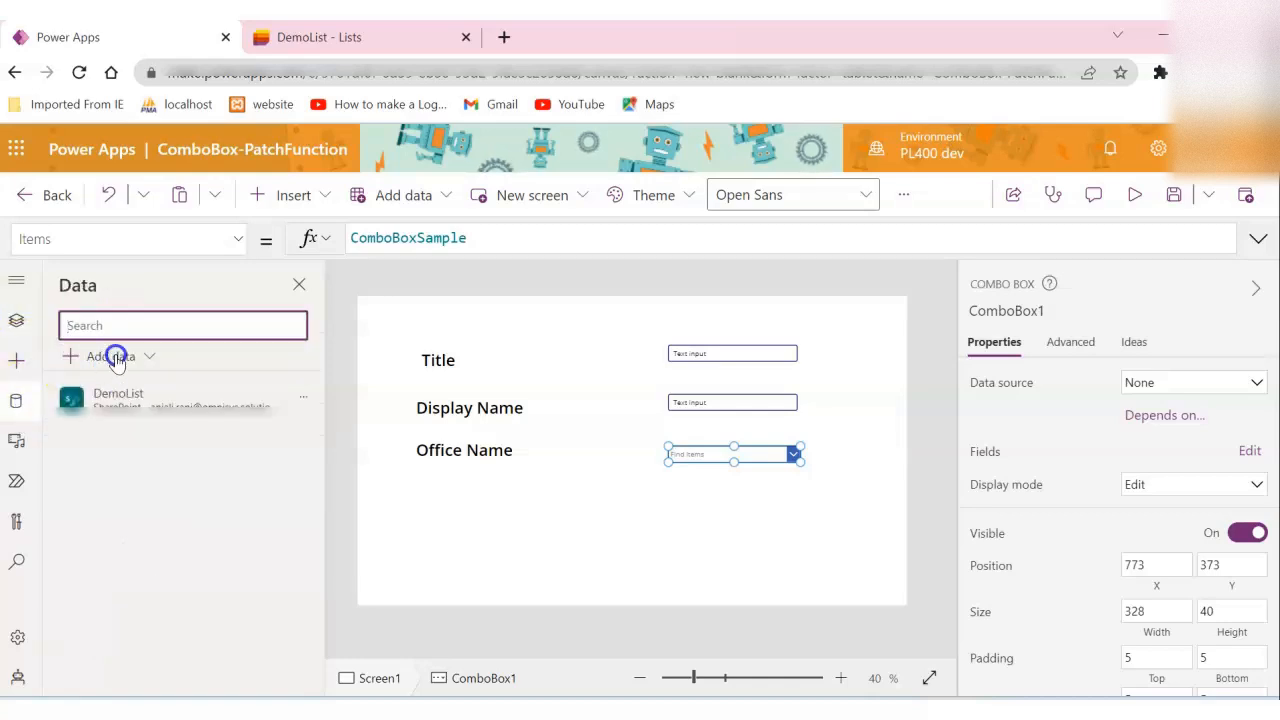
click(125, 355)
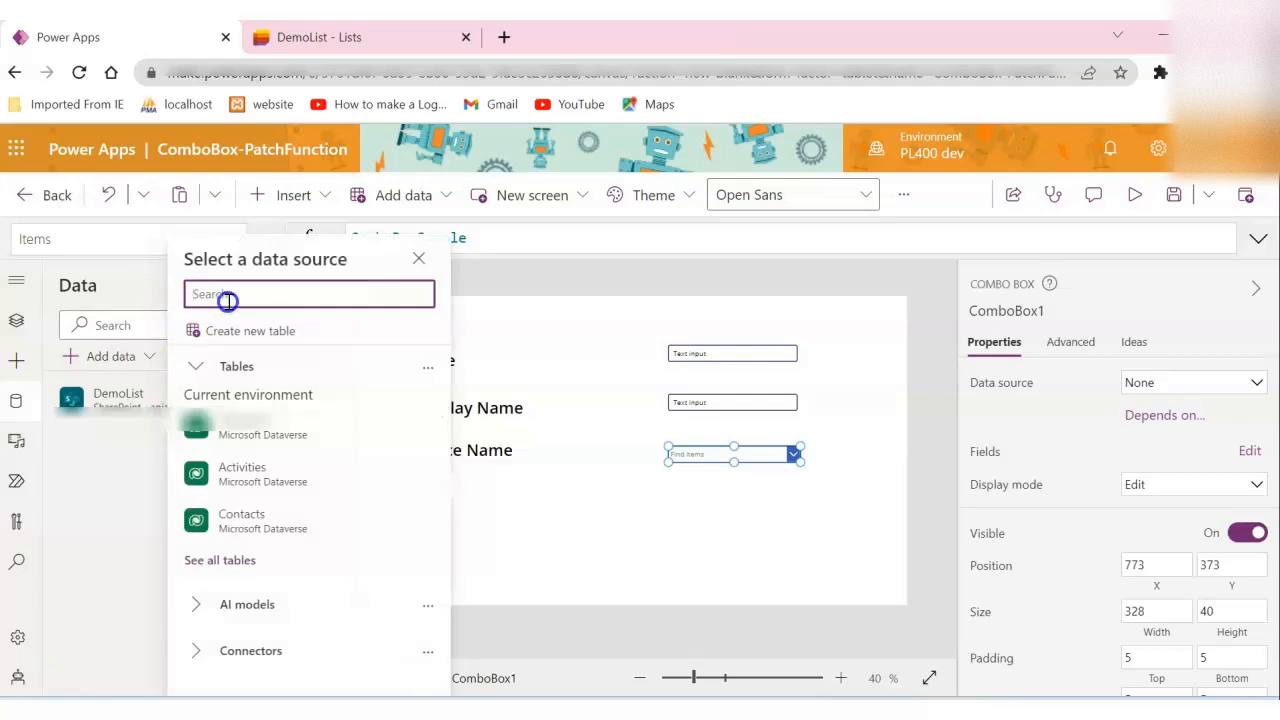
text(office)
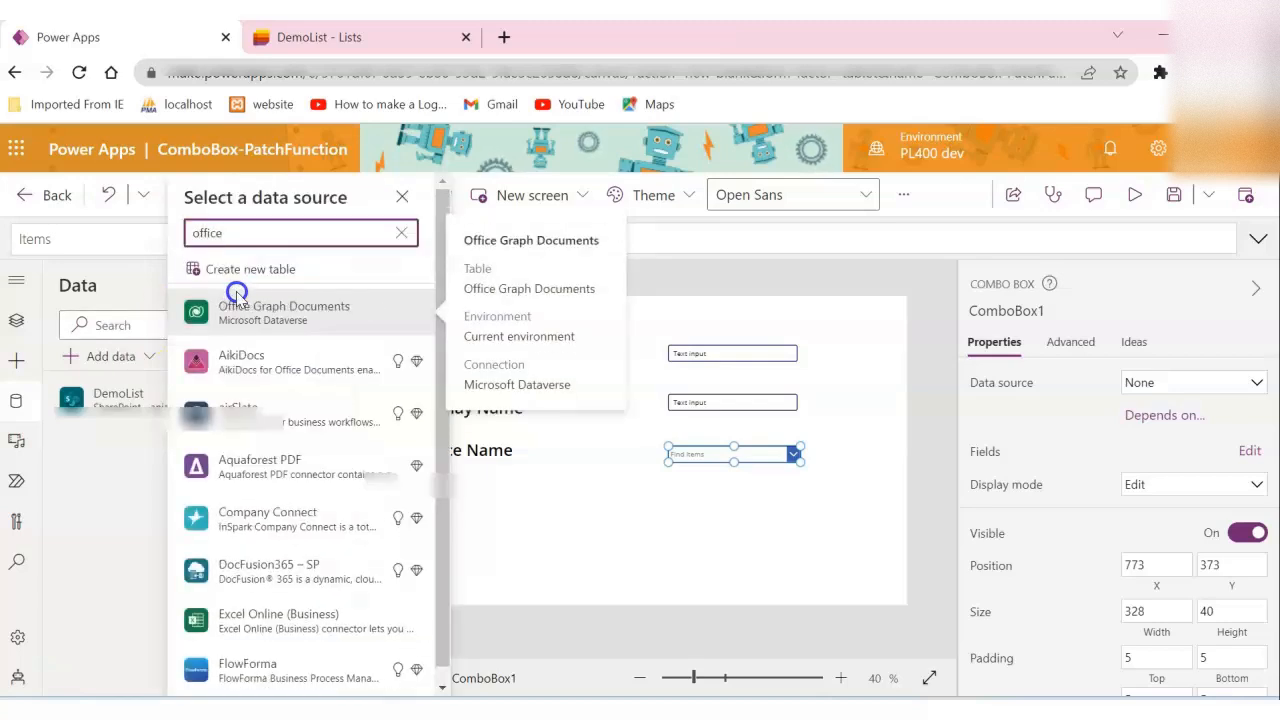
text( 365)
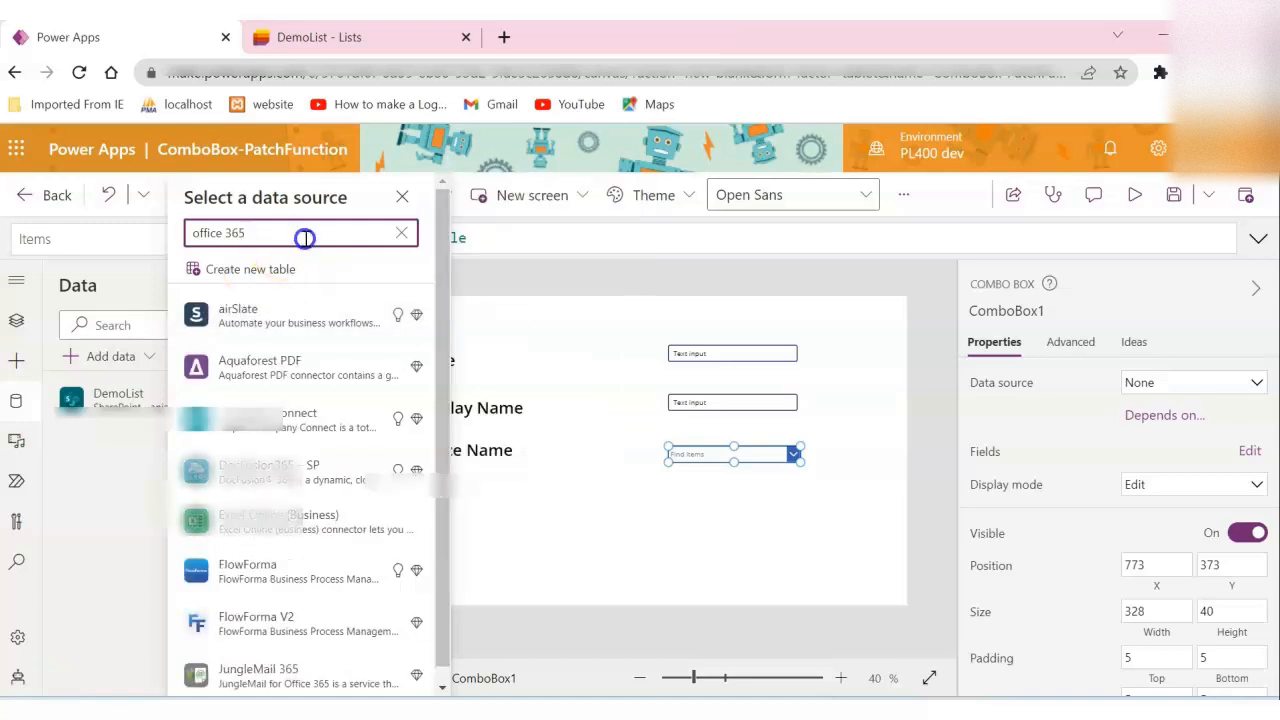
scroll(285, 508, down, 2)
scroll(285, 508, down, 4)
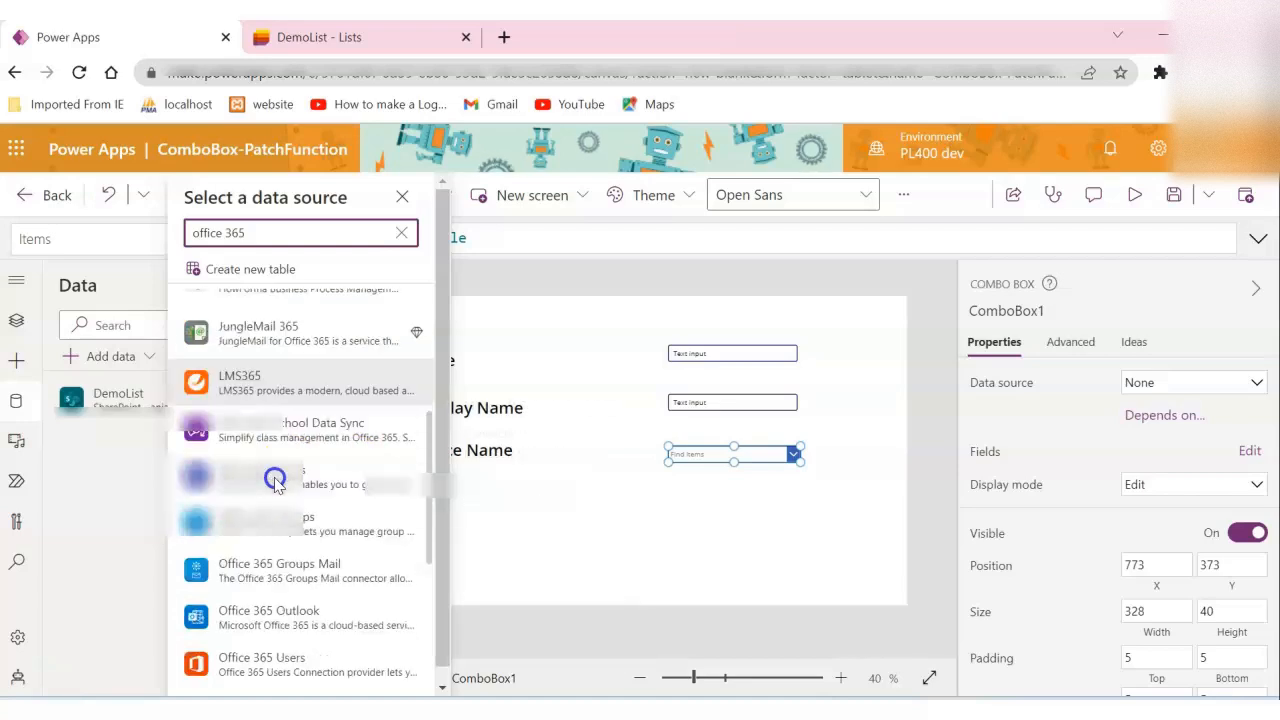
click(272, 458)
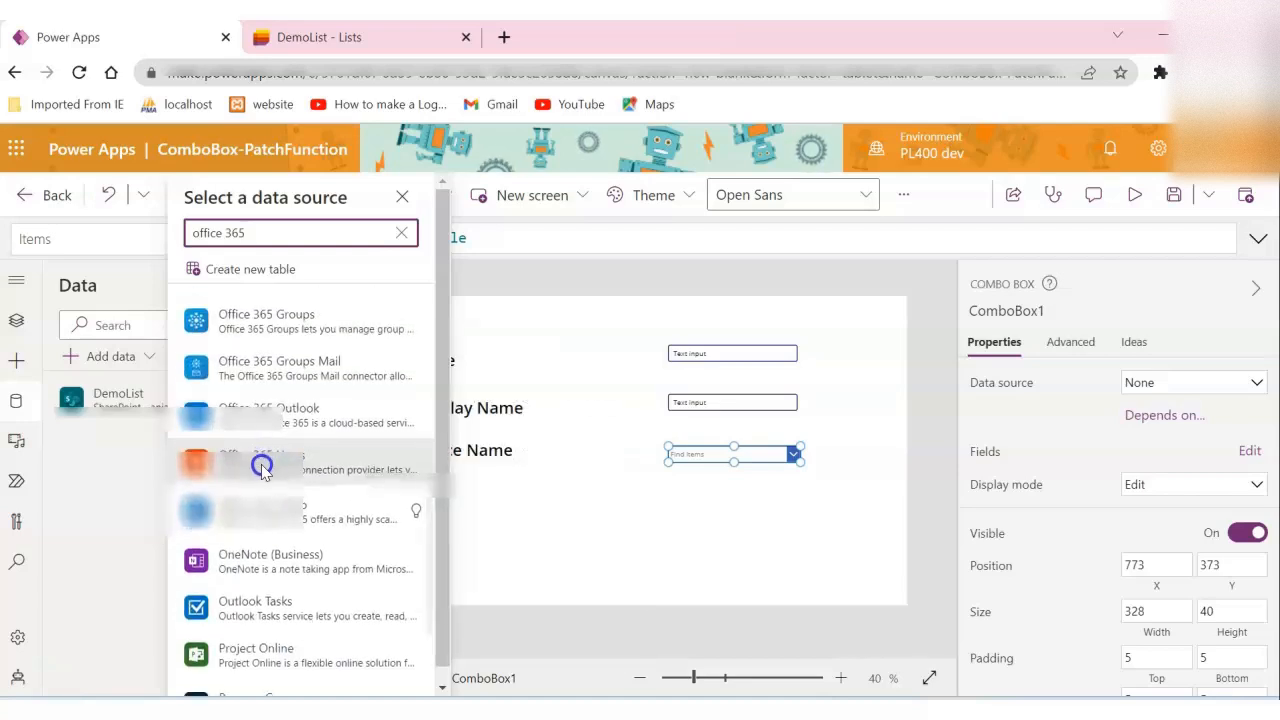
click(1005, 664)
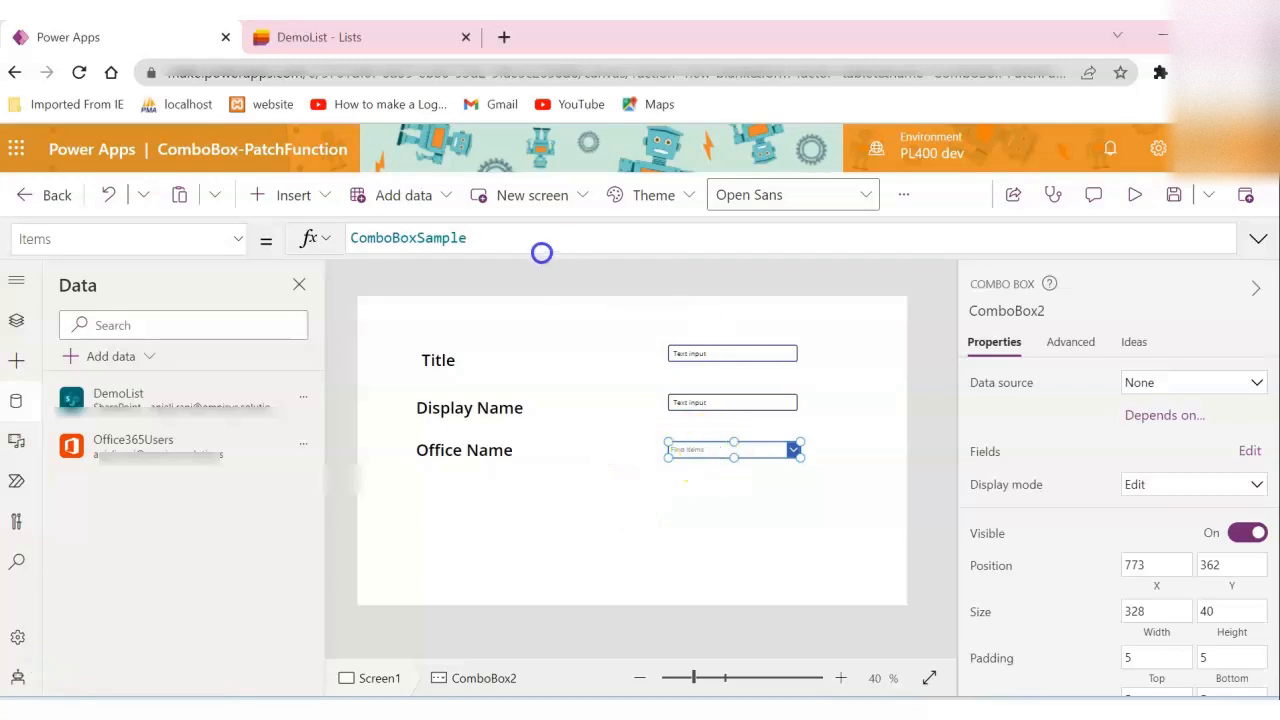
Set the Office Name combo box's Items formula to Office365Users.SearchUser({searchTerm:Self.SearchText,top:9}).
double_click(518, 238)
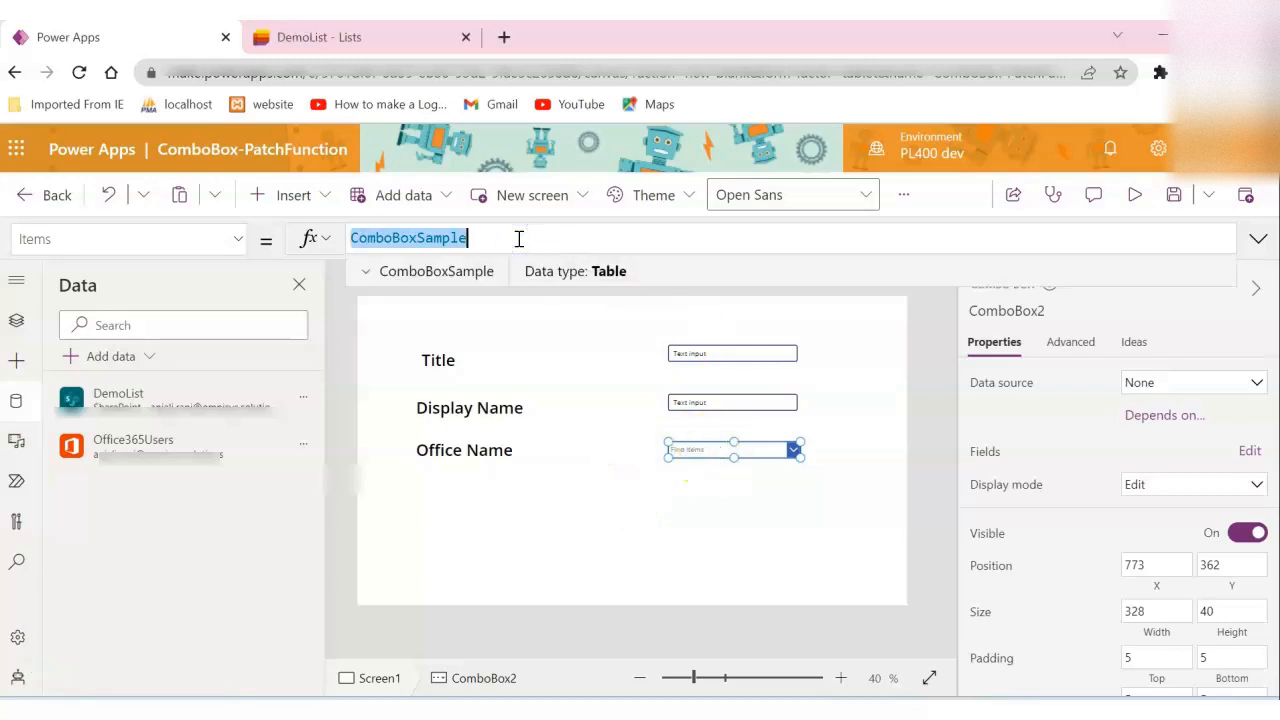
text(Office365Users.SearchUser({searchTerm:Self.SearchText,top:9}))
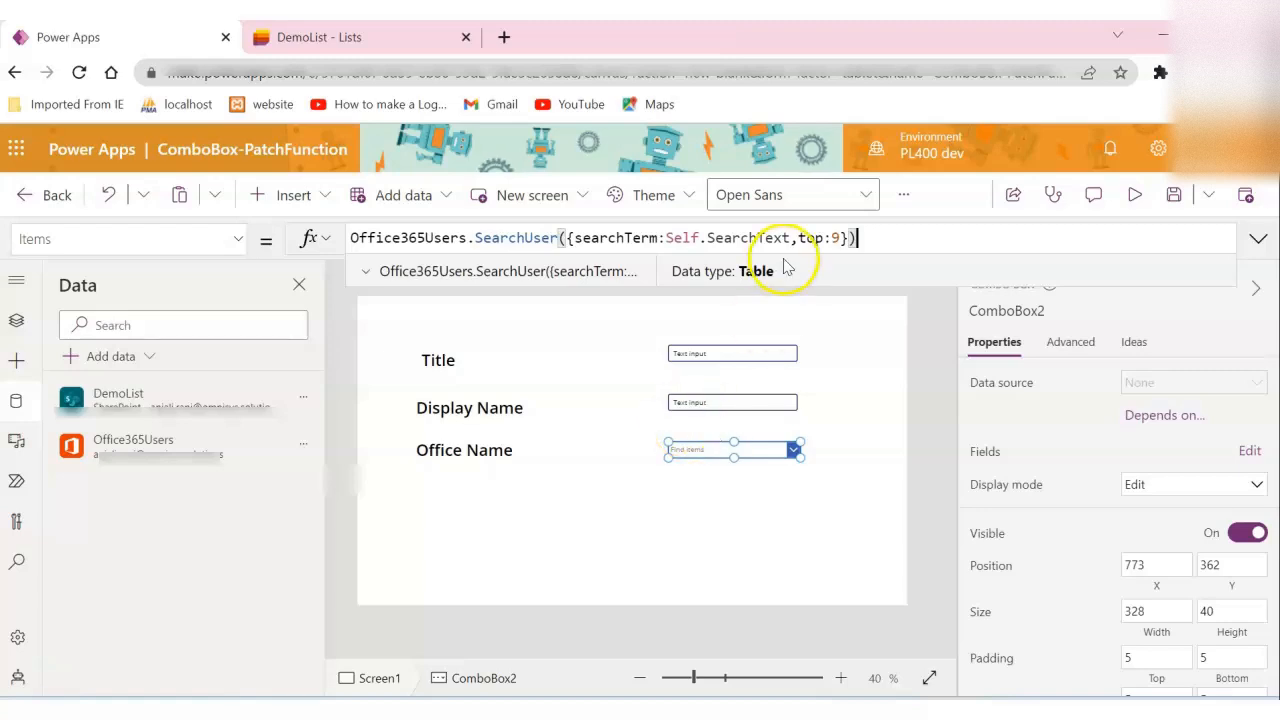
drag(616, 238, 890, 236)
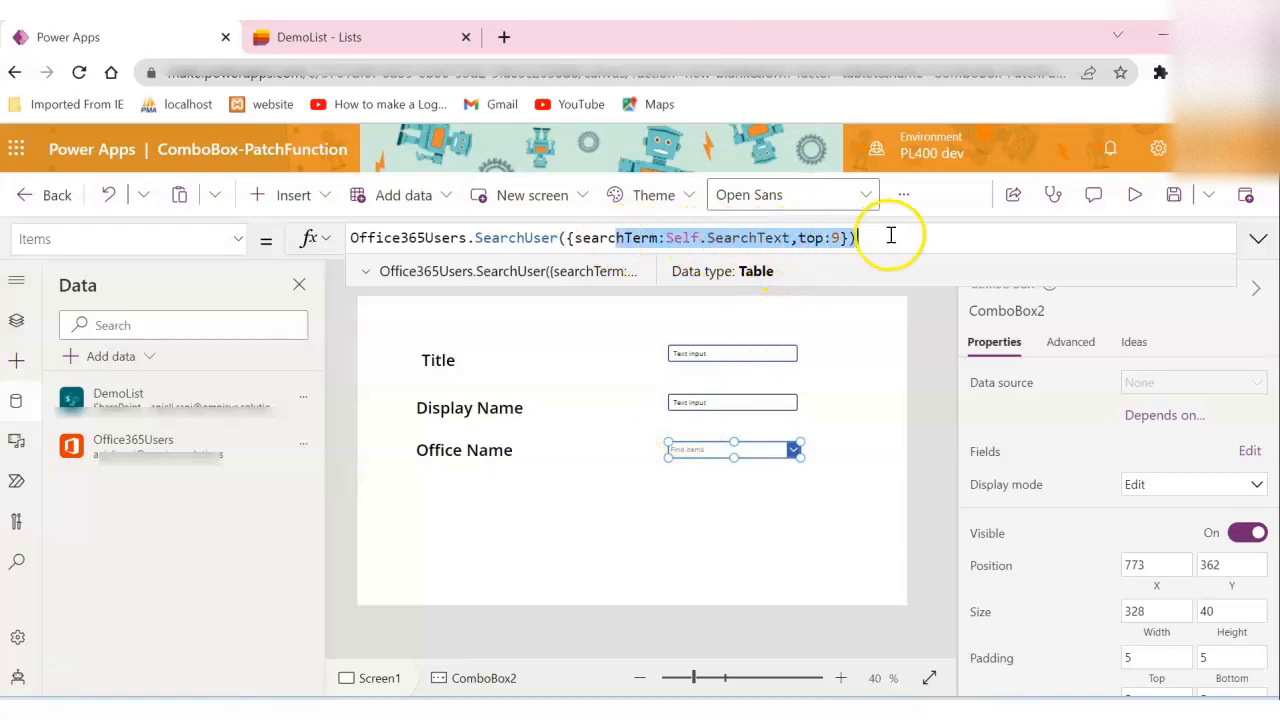
click(890, 236)
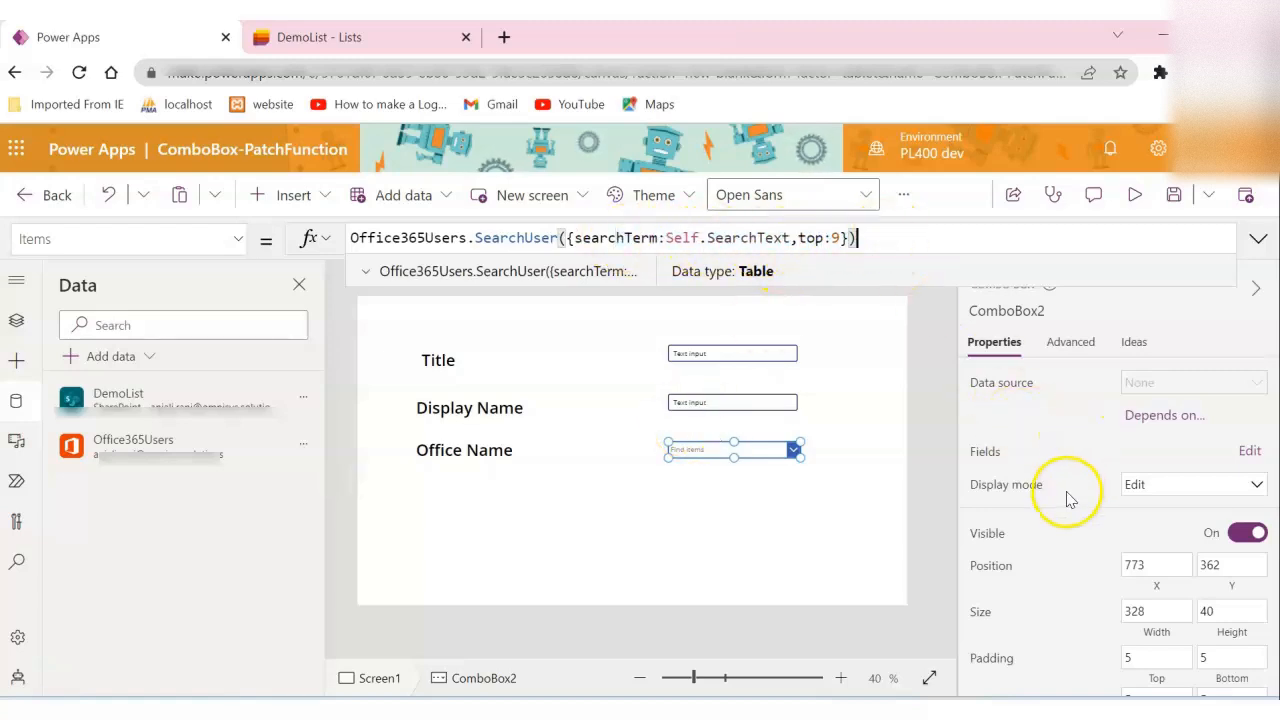
Edit the combo box's fields so that both Primary text and SearchField use Surname.
scroll(1100, 470, down, 1)
click(1250, 444)
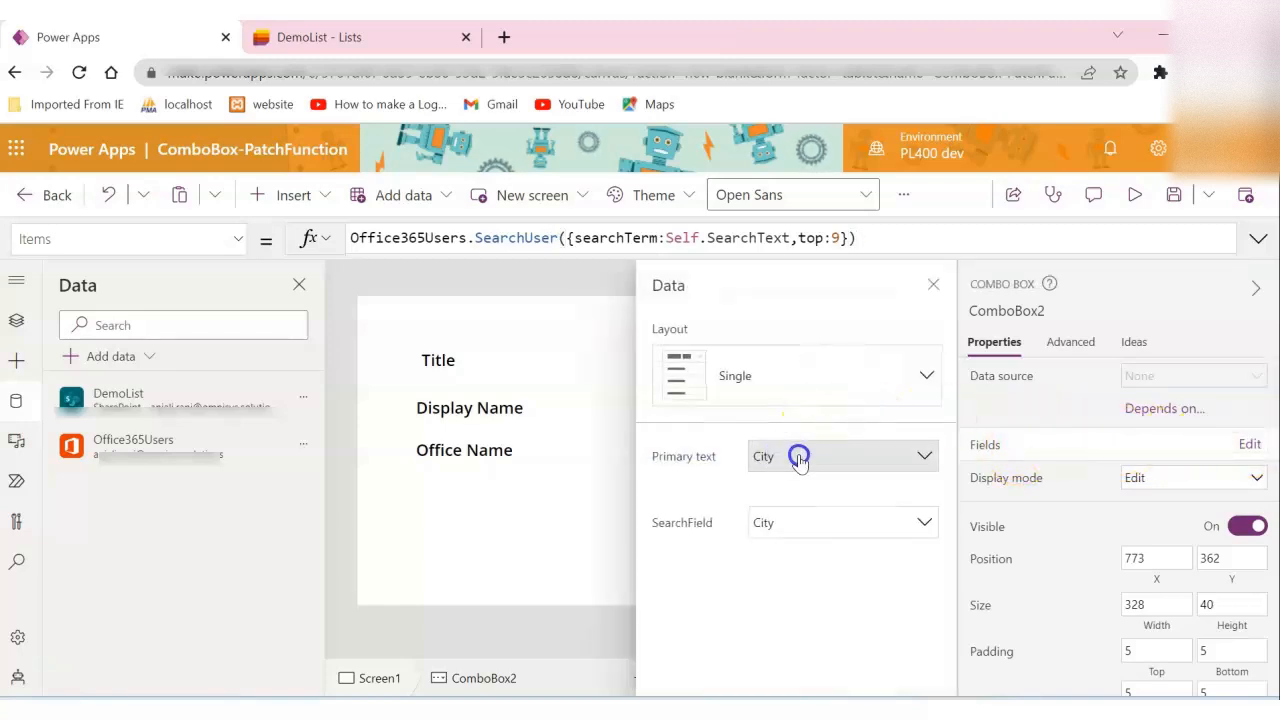
click(798, 456)
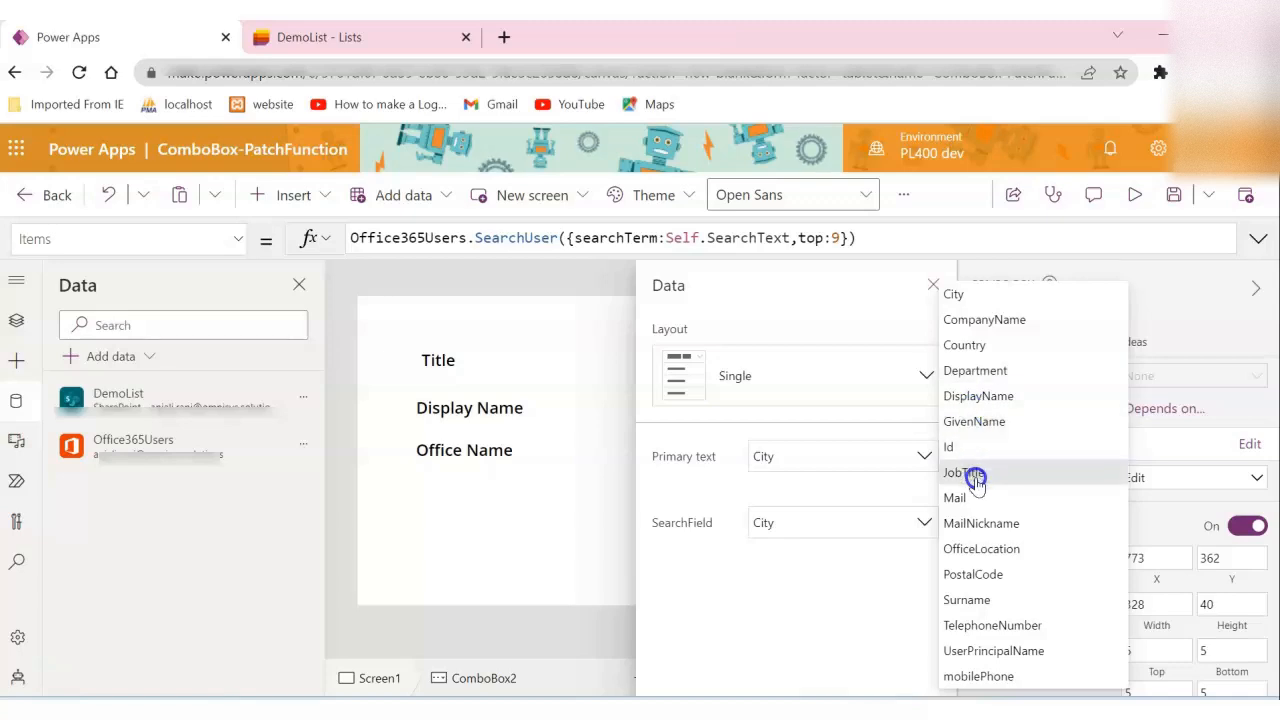
click(975, 599)
click(884, 538)
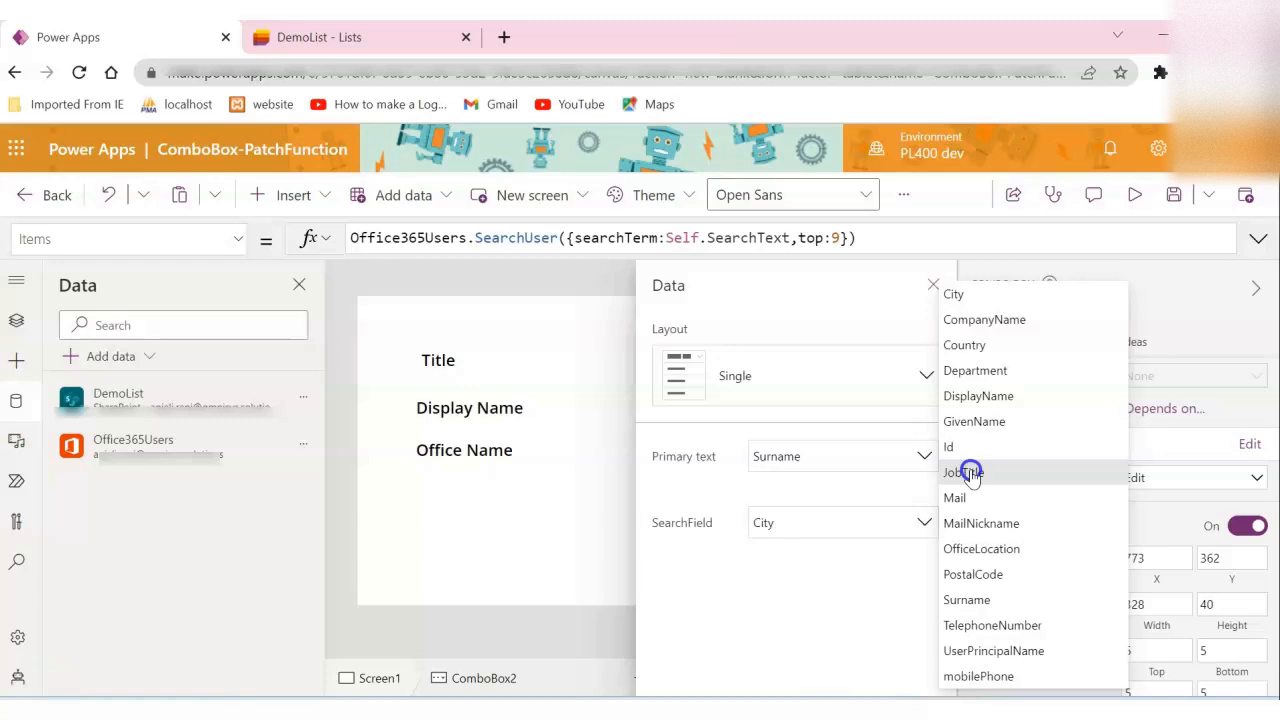
click(982, 600)
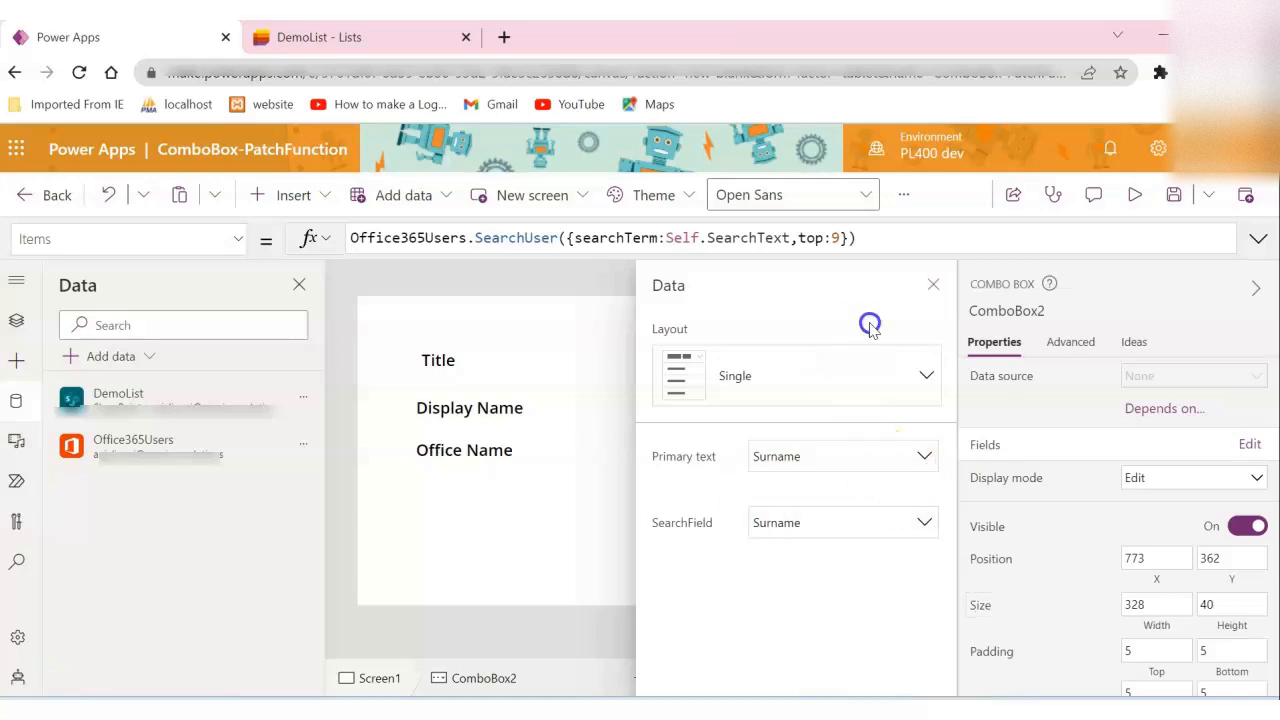
click(939, 290)
Preview the app, try the Title, Display Name and Office Name inputs, browse the combo box's list, and exit the preview.
scroll(1128, 491, down, 2)
scroll(1128, 491, down, 6)
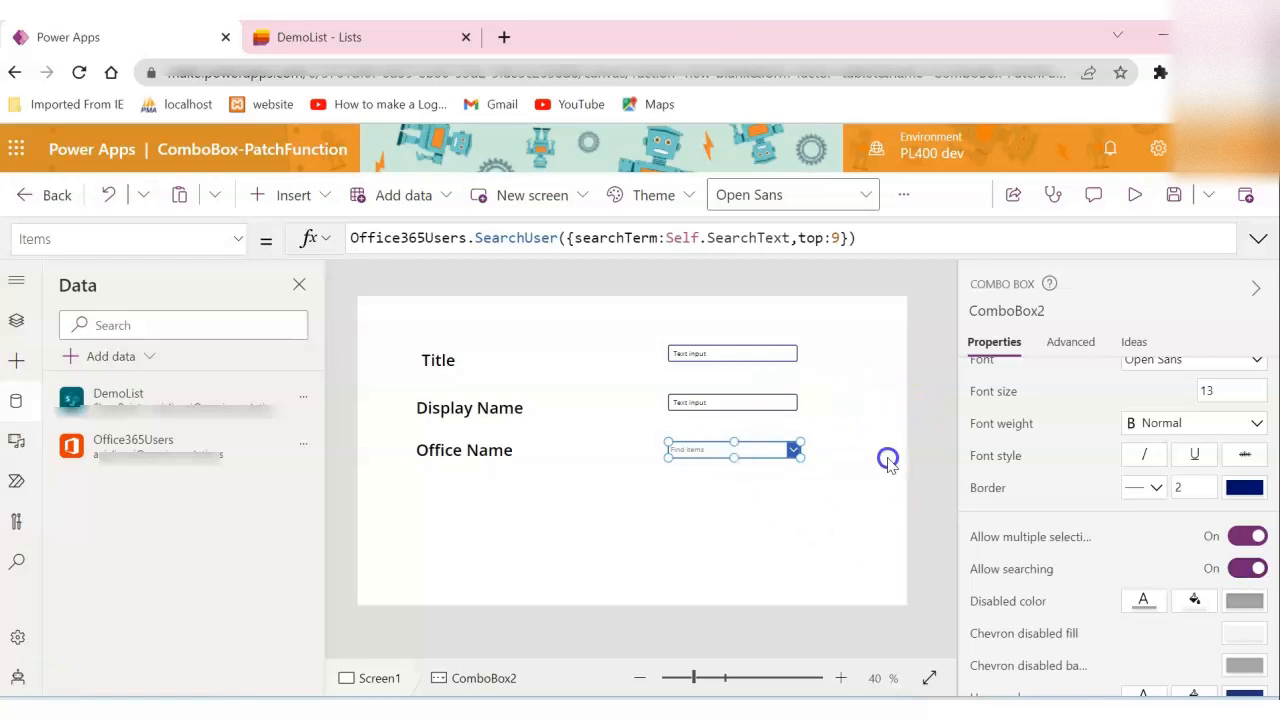
click(1134, 194)
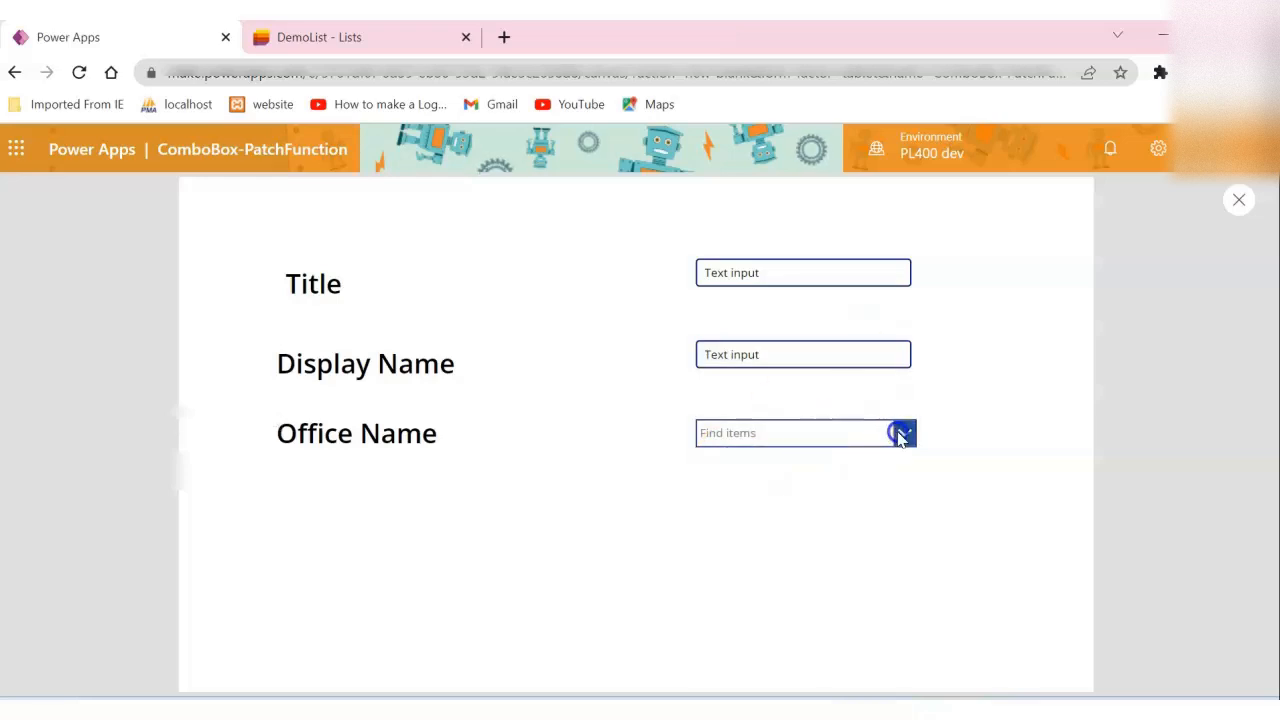
click(794, 272)
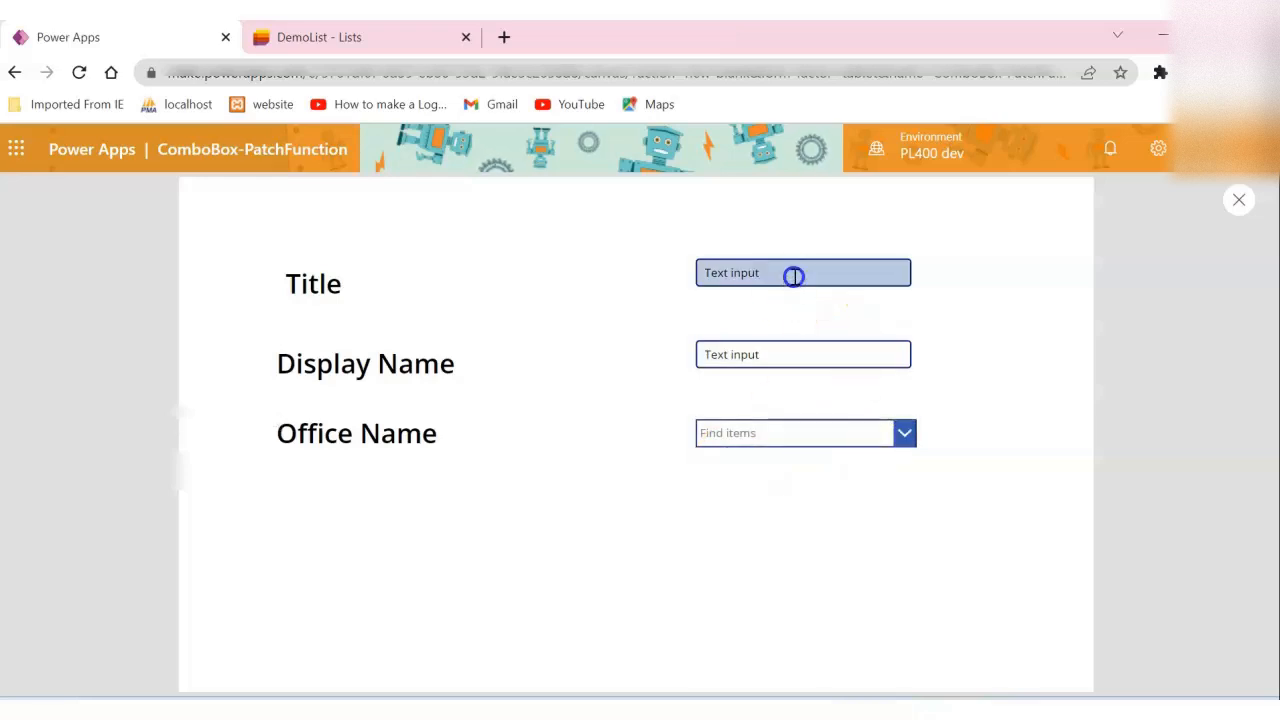
click(802, 352)
click(831, 432)
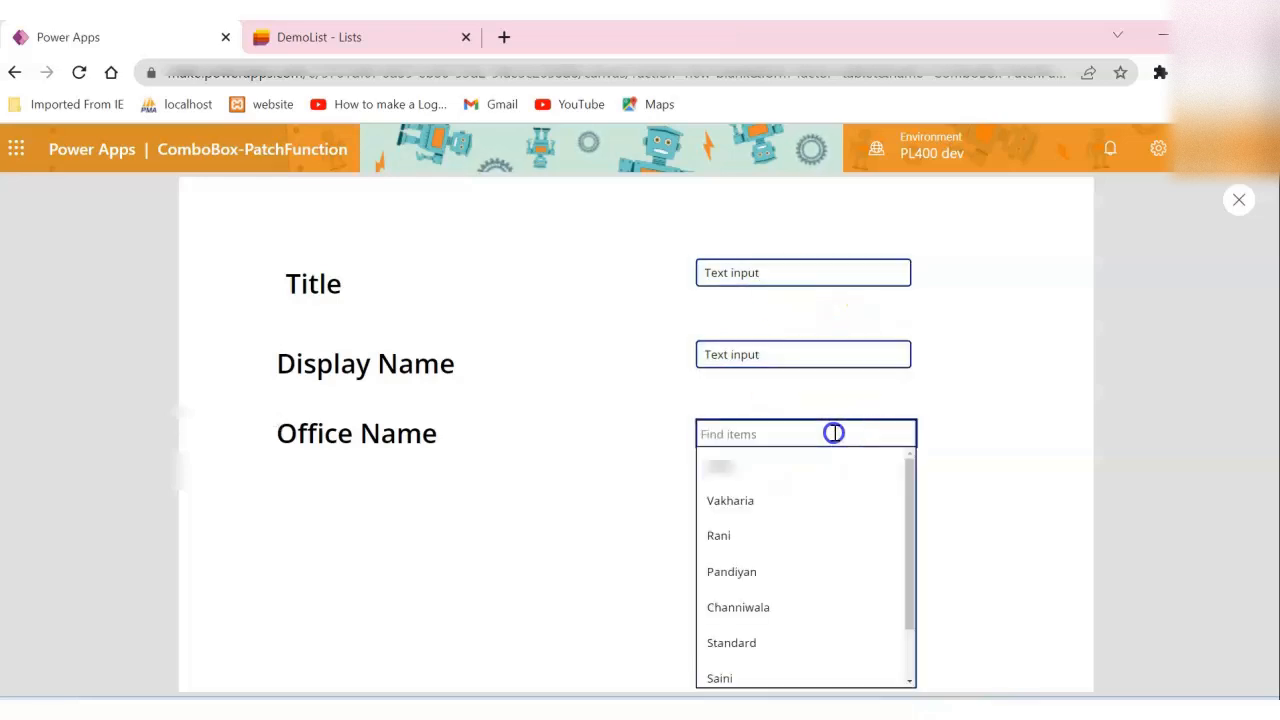
scroll(771, 640, down, 1)
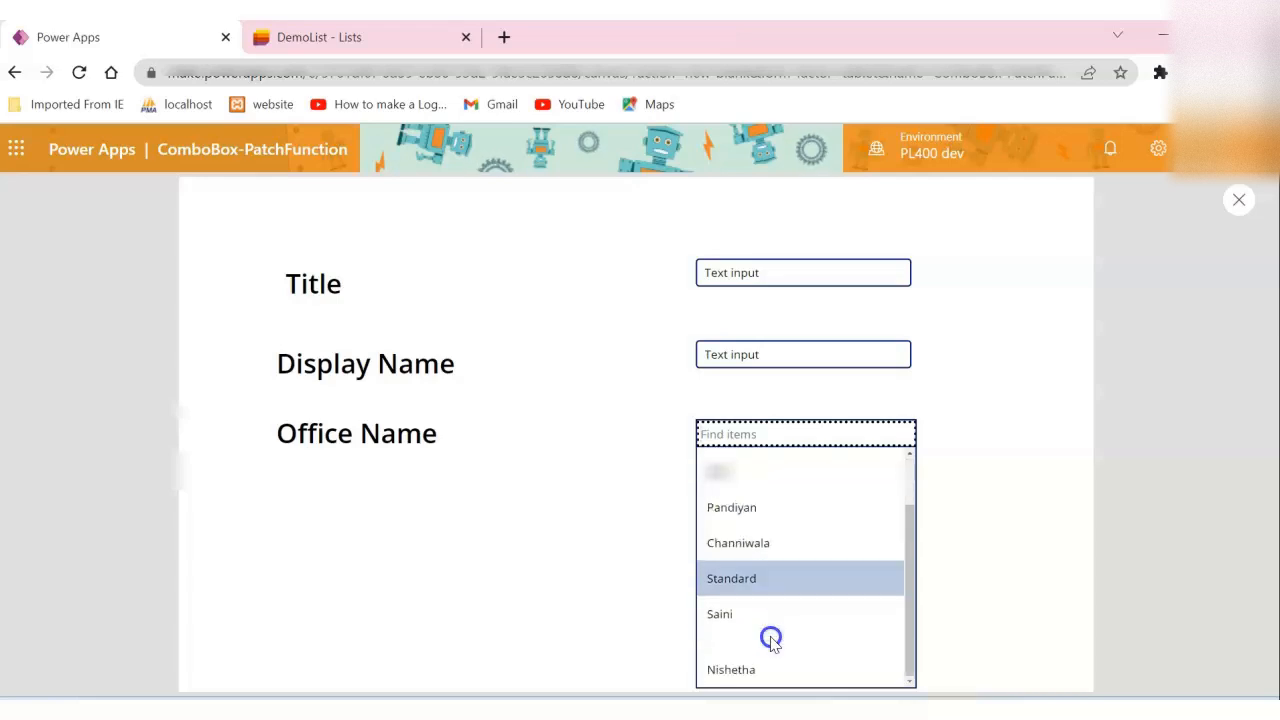
scroll(771, 640, up, 1)
scroll(771, 640, down, 1)
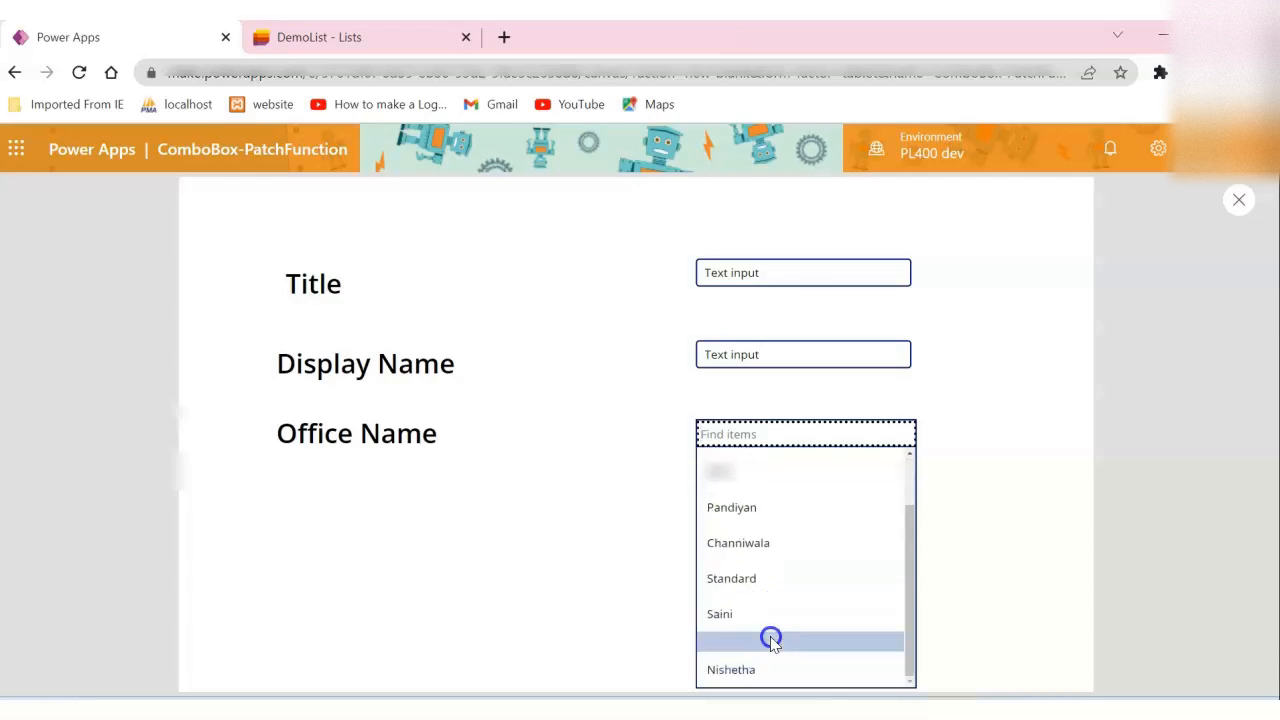
click(1232, 204)
Insert a button and place it centrally below the Office Name row at about X 518, Y 534.
click(728, 516)
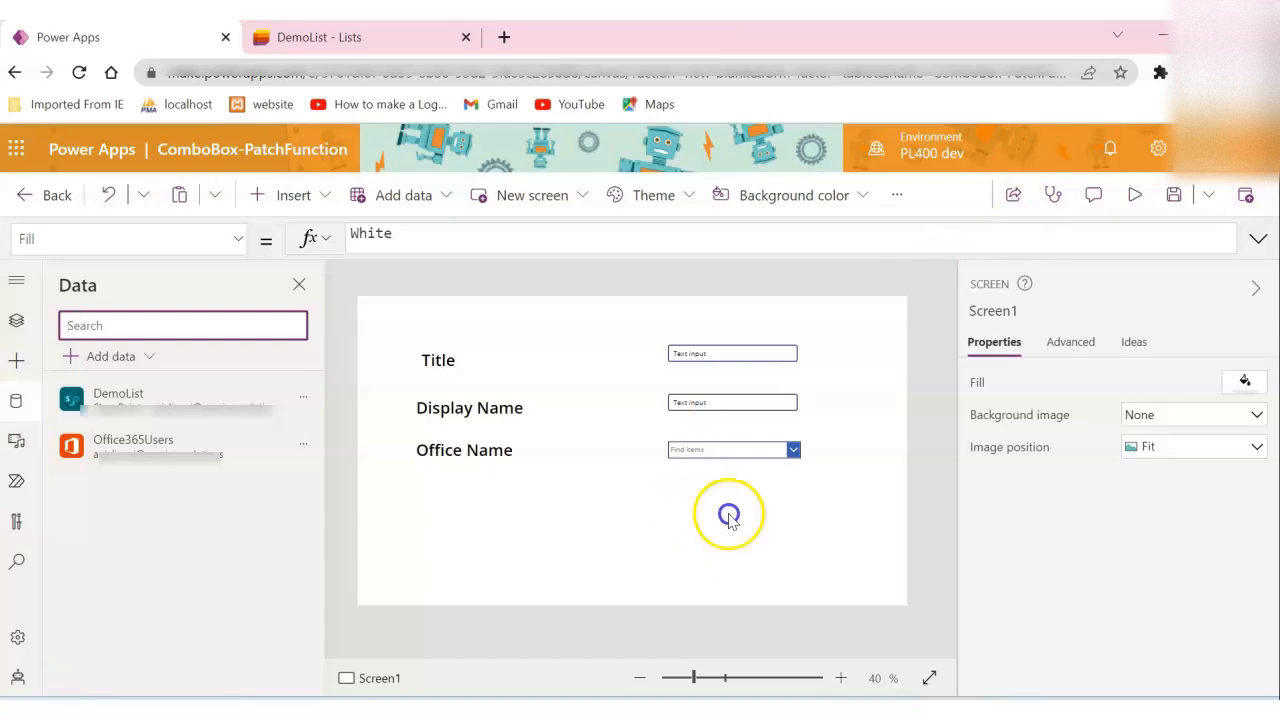
click(293, 196)
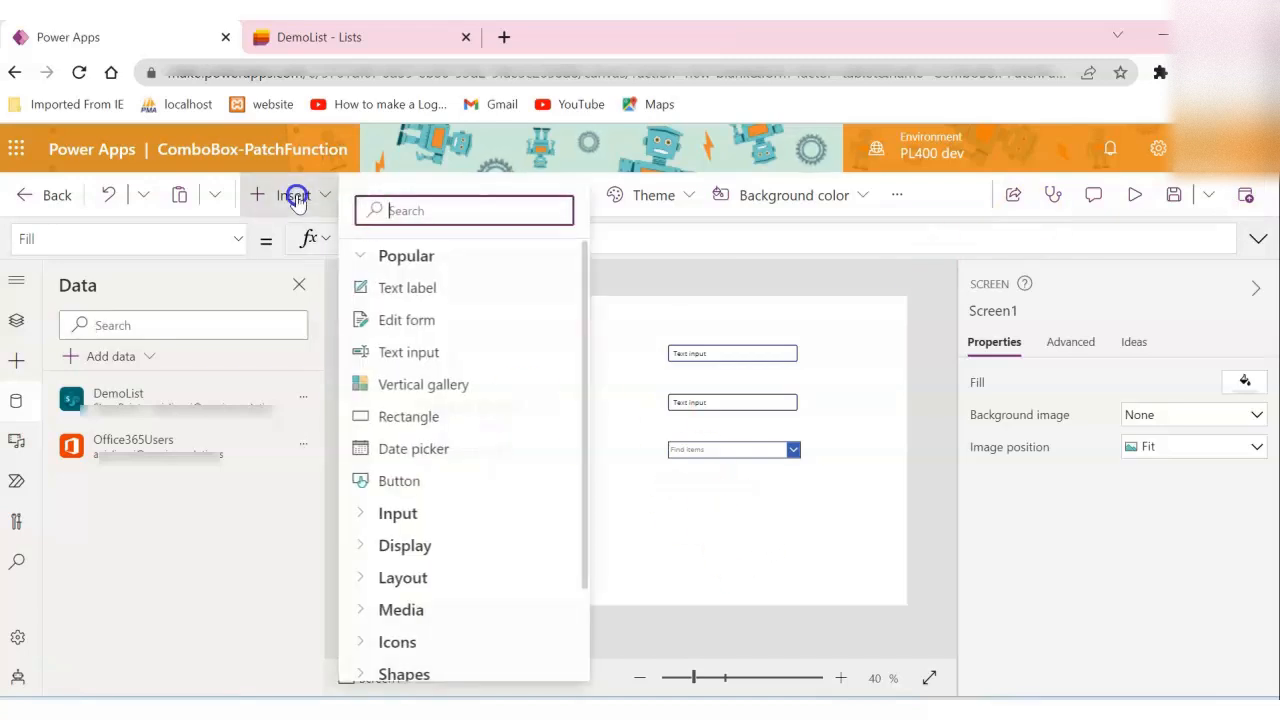
text(Button)
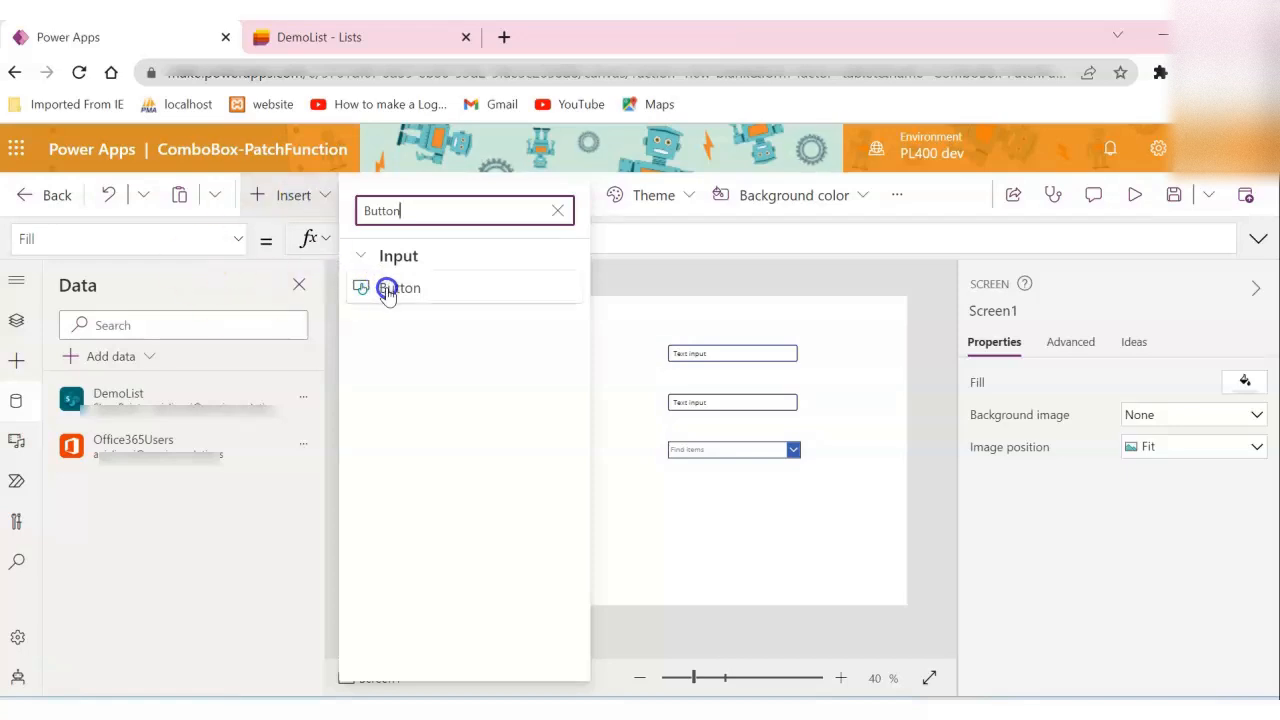
drag(390, 288, 640, 531)
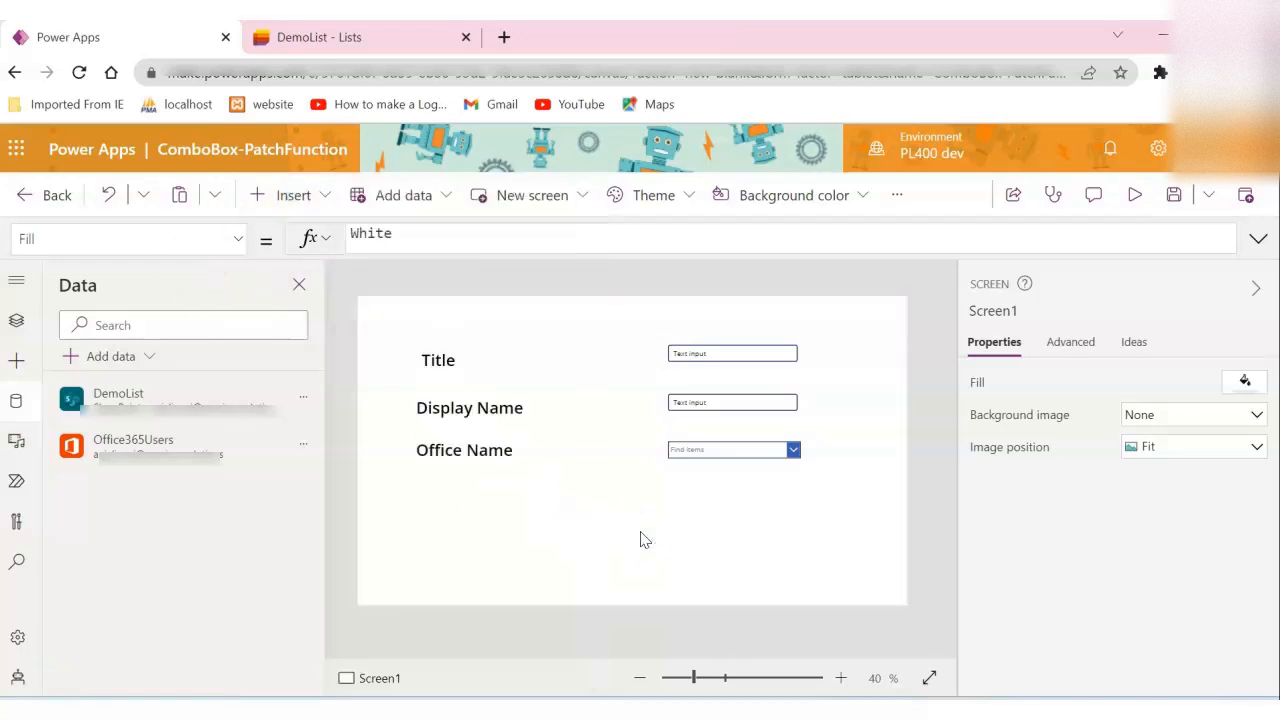
drag(678, 536, 607, 515)
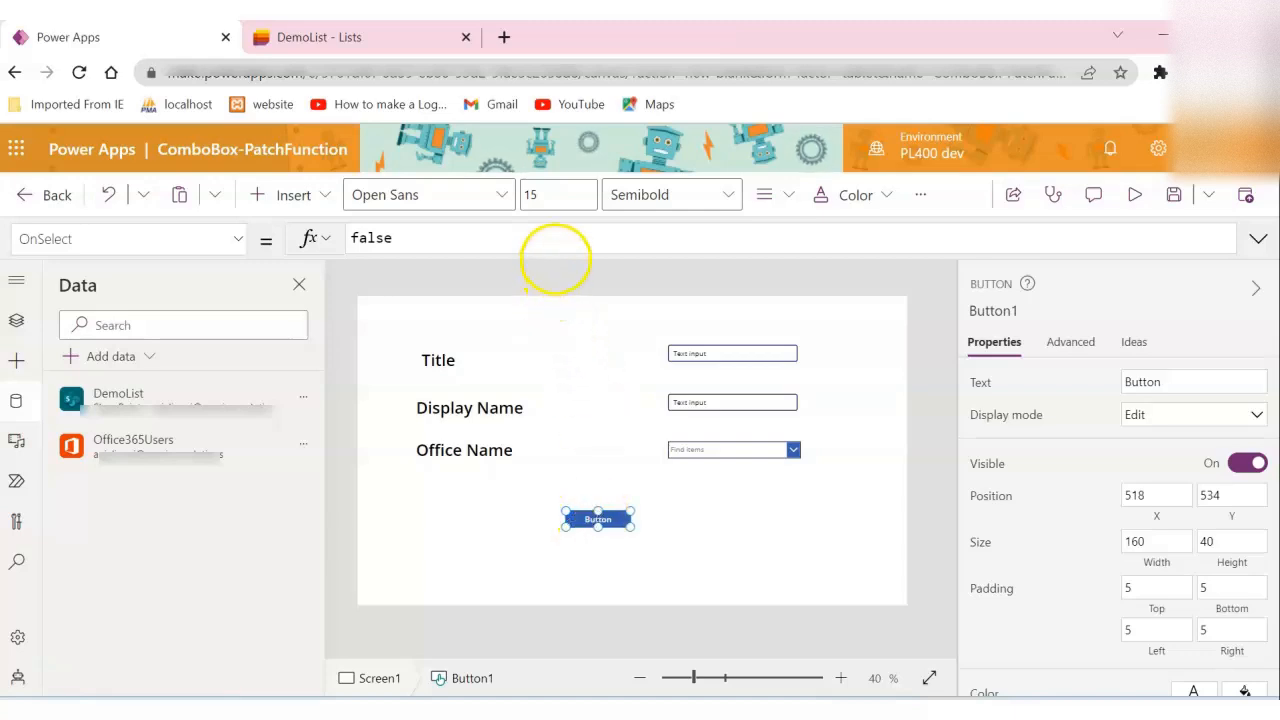
Set the button's OnSelect to Patch(DemoList,Default(DemoList),{'DisplayName':}) followed by an SPListExpandUser record using ComboBox1's selected Mail and Displayname, empty Department, and "." for JobTitle and Picture.
click(556, 258)
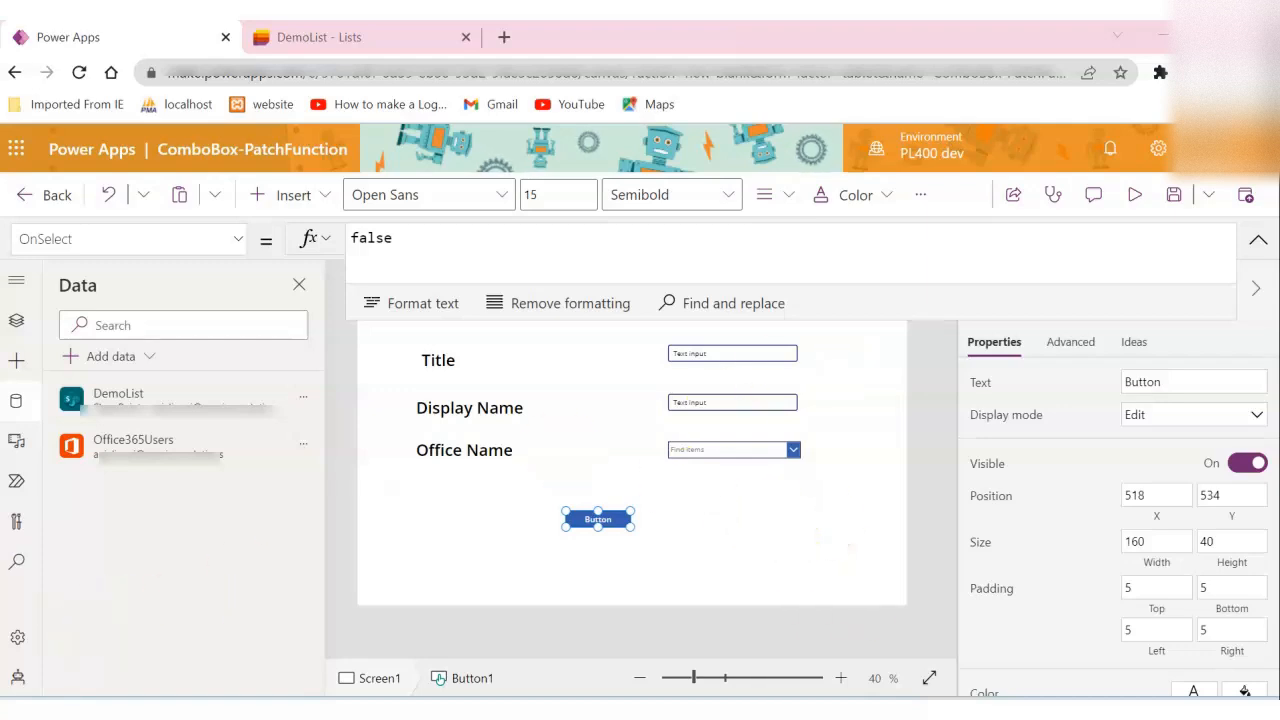
click(371, 238)
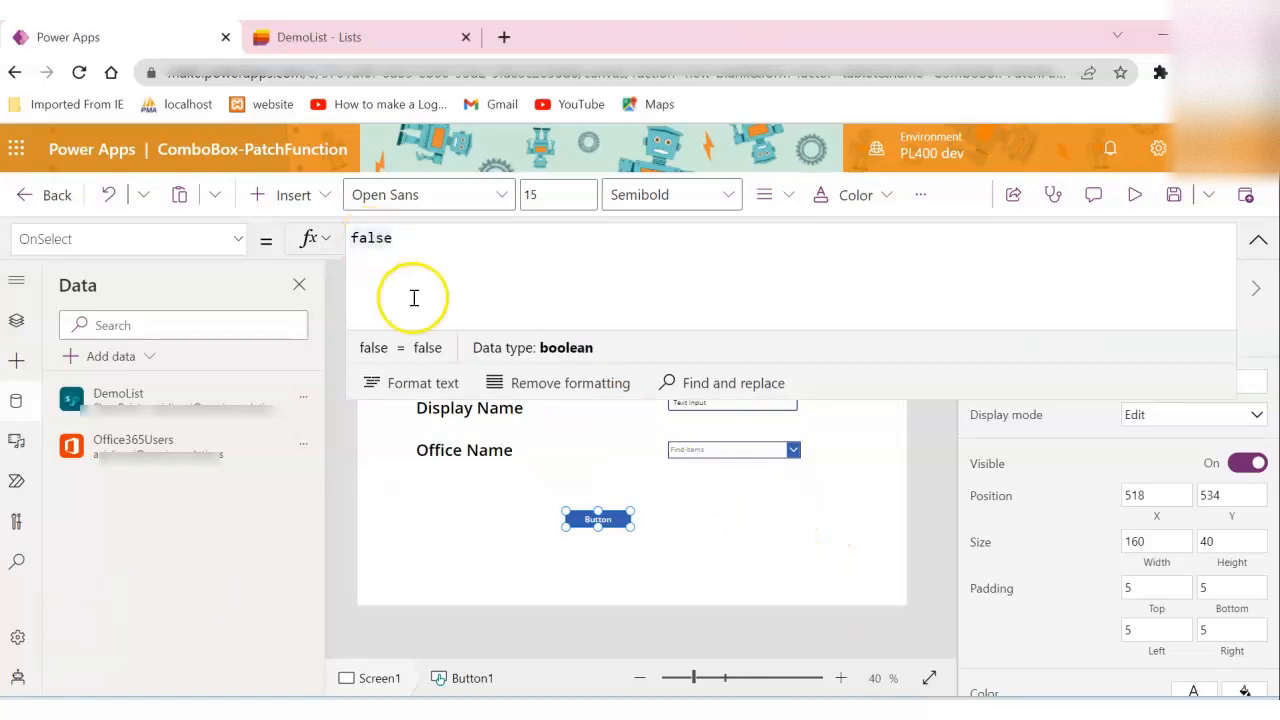
key(ctrl+a)
text(Patch(DemoList,Default(DemoList),{'DisplayName':})  {'@odata.type':"#Microsoft.Azure.Connectors.Sharepoint.SPListExpandUser", Claims:"i:0#.f|membership|" & Lower(ComboBox1.selected.Mail),Department:"", DisplayName:ComboBox1.Selected.Displayname,Email:ComboBox1.selected.Mail,JobTitle:".",Picture:"."})})
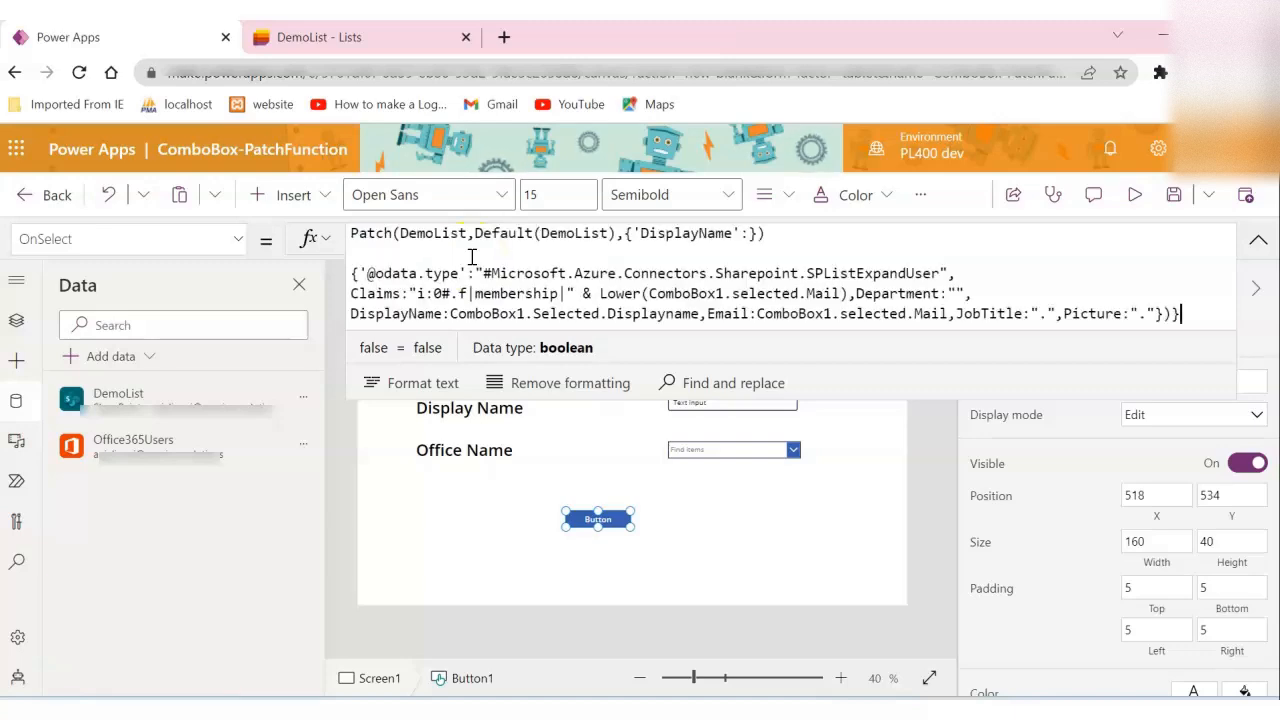
Enlarge the formula editor and check the Patch call in the button's OnSelect formula for errors.
click(494, 273)
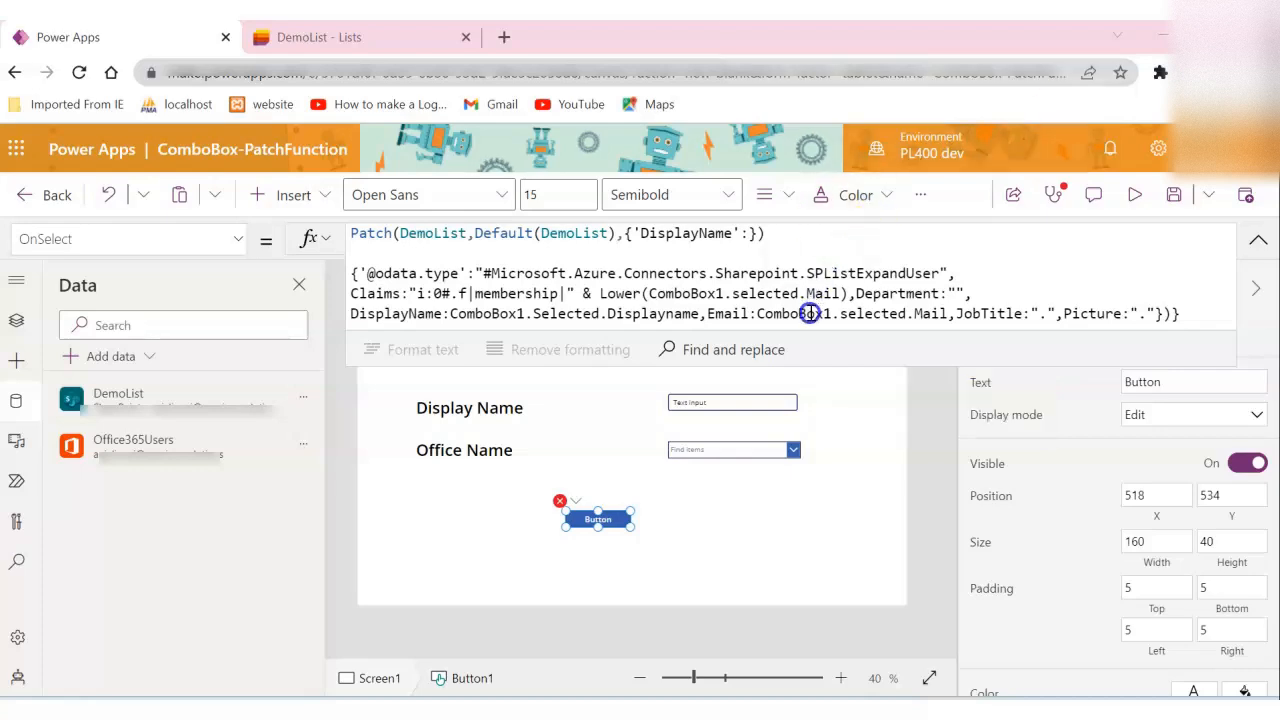
drag(832, 367, 841, 431)
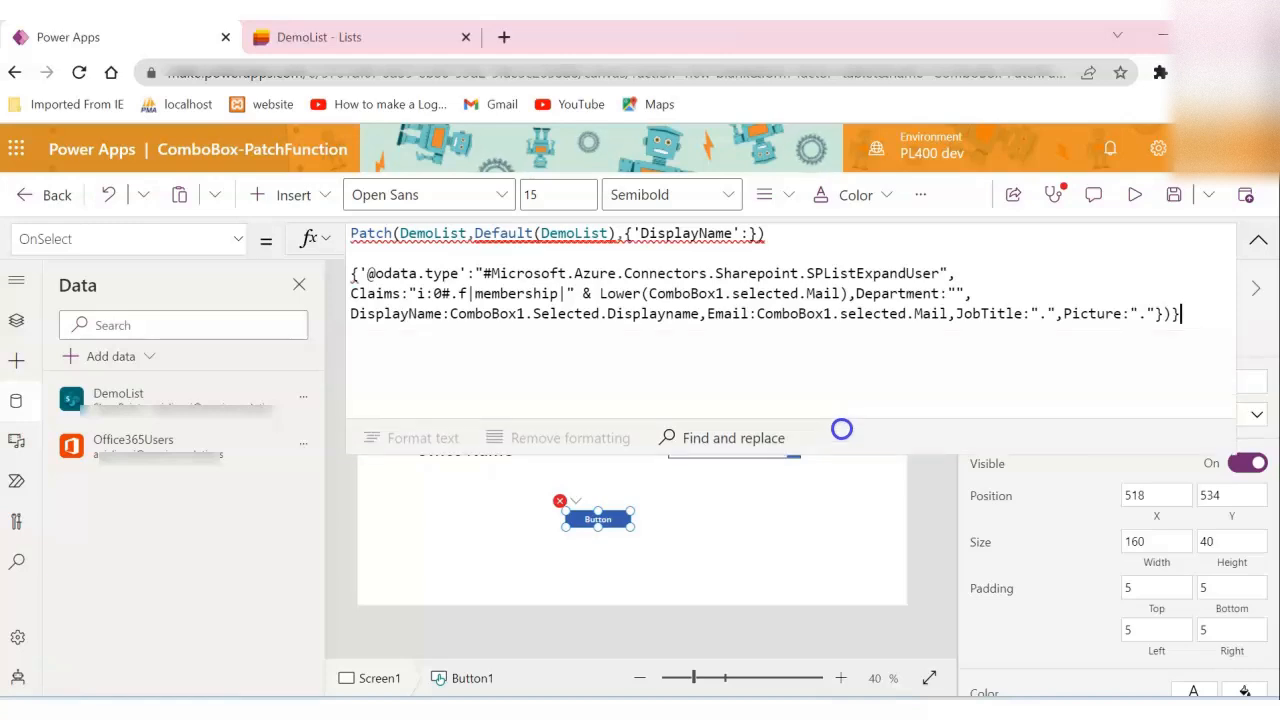
click(582, 315)
mouse_move(412, 236)
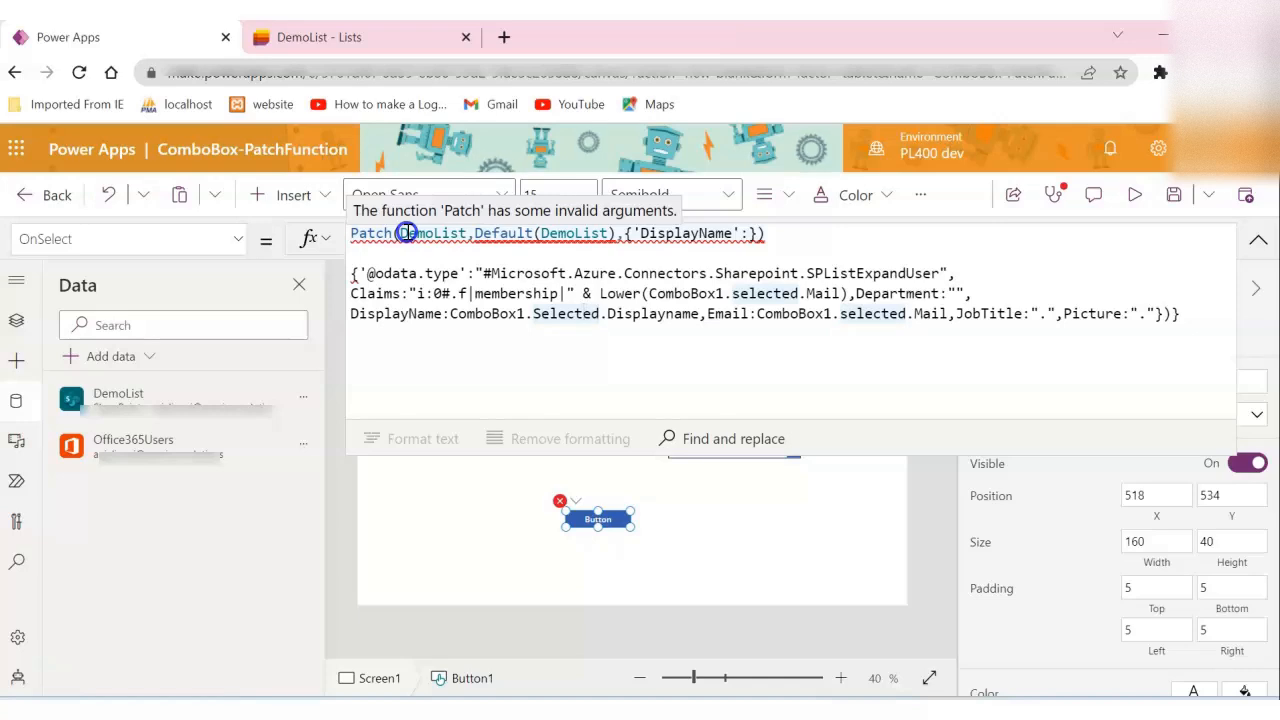
Correct the second argument of the button's Patch formula to Defaults(DemoList).
drag(398, 233, 465, 233)
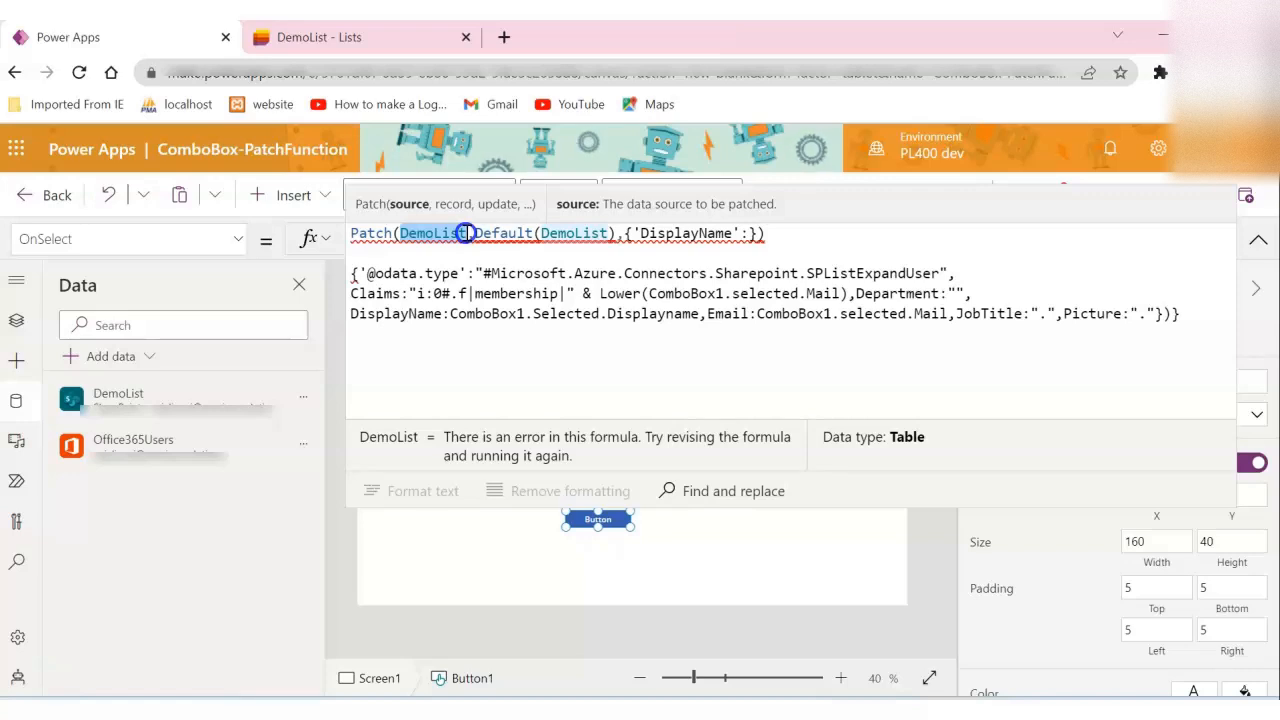
click(658, 233)
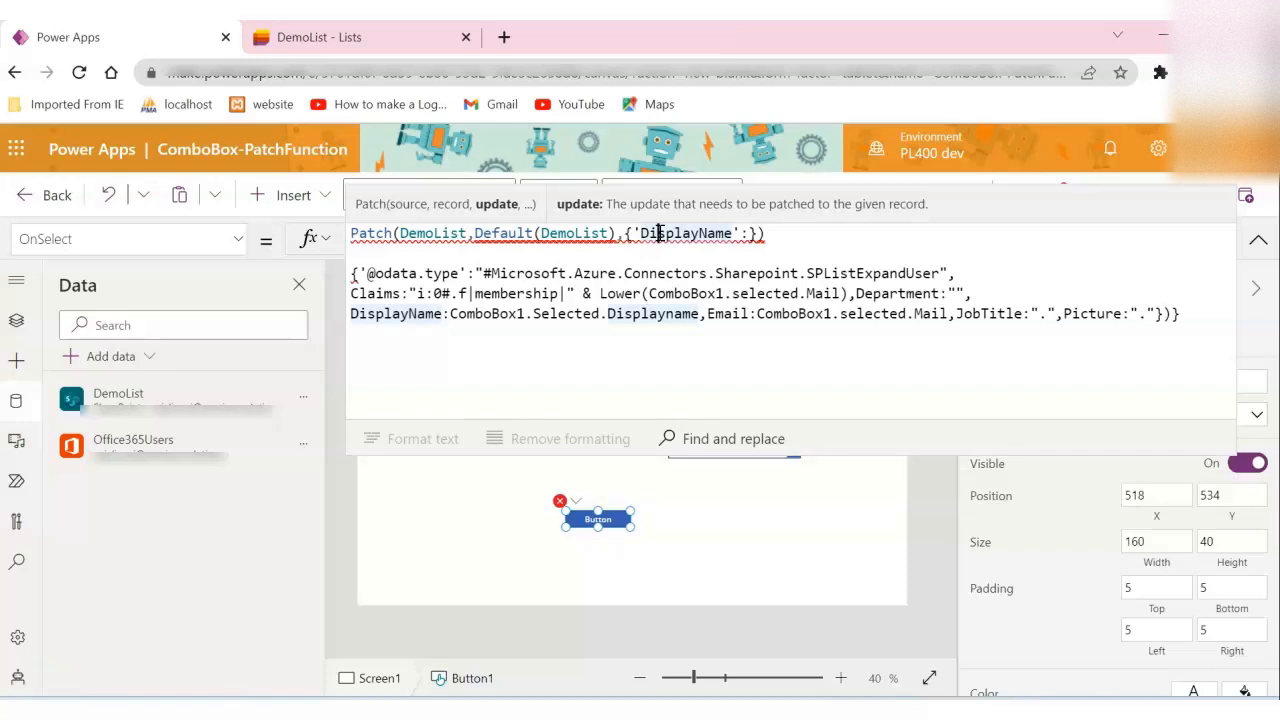
click(535, 233)
text(s)
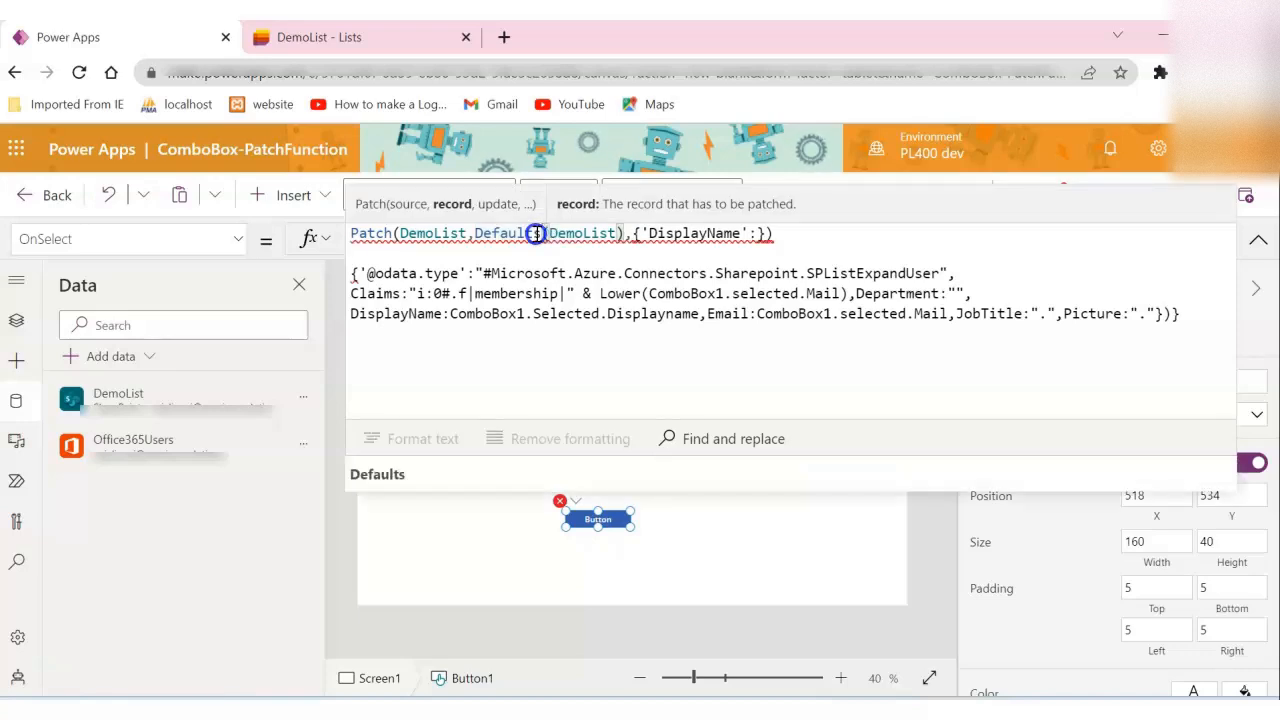
click(645, 234)
text(')
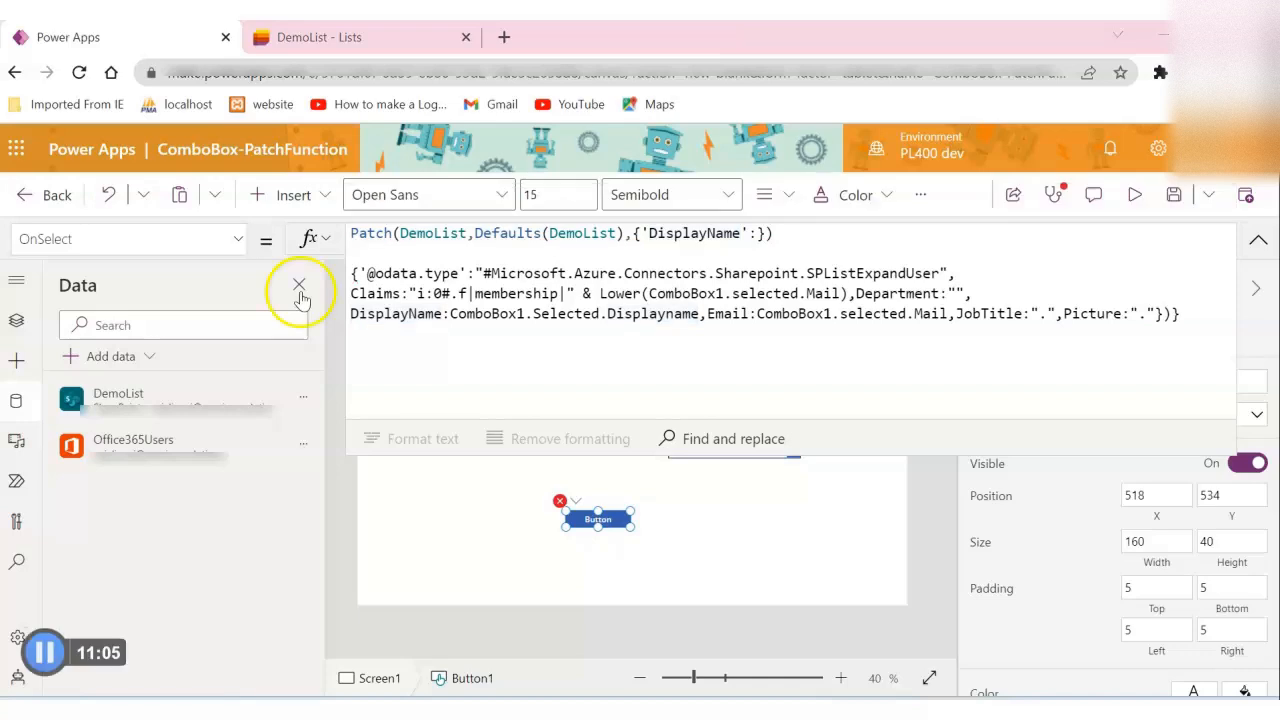
Close the data source list and replace the 'DisplayName' field in the Patch update record with Title:.
click(300, 291)
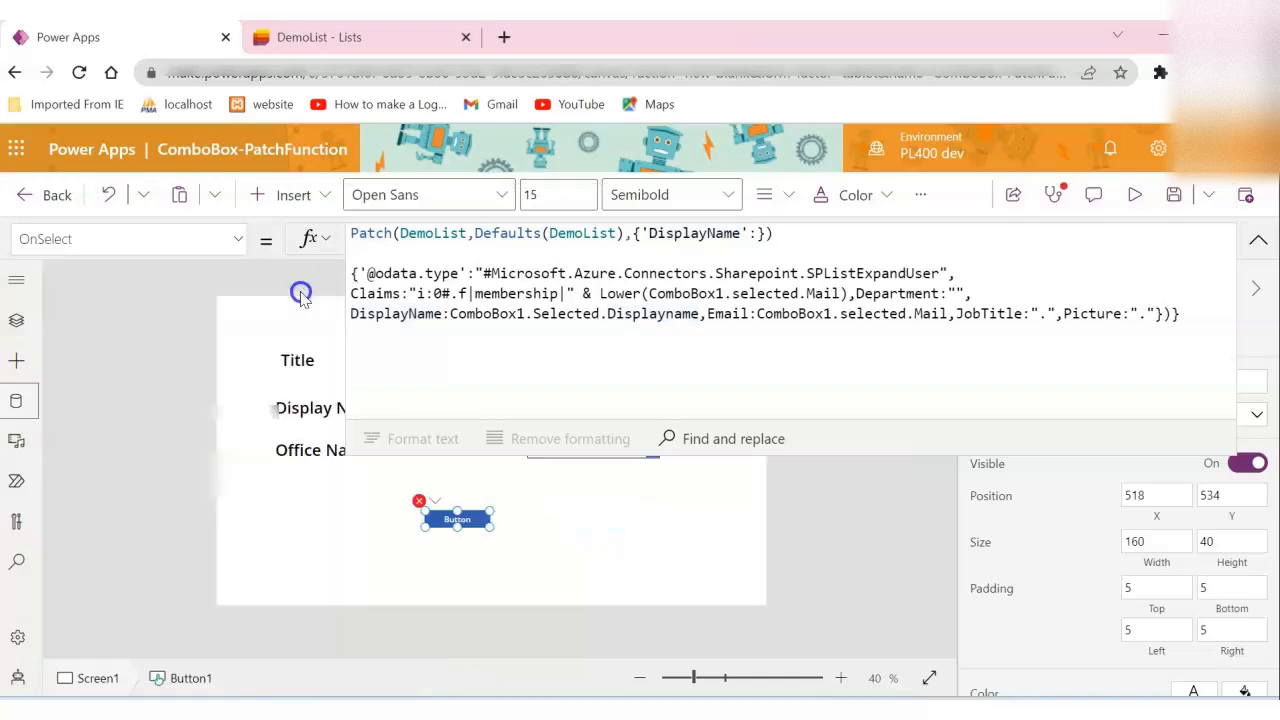
click(743, 233)
click(766, 233)
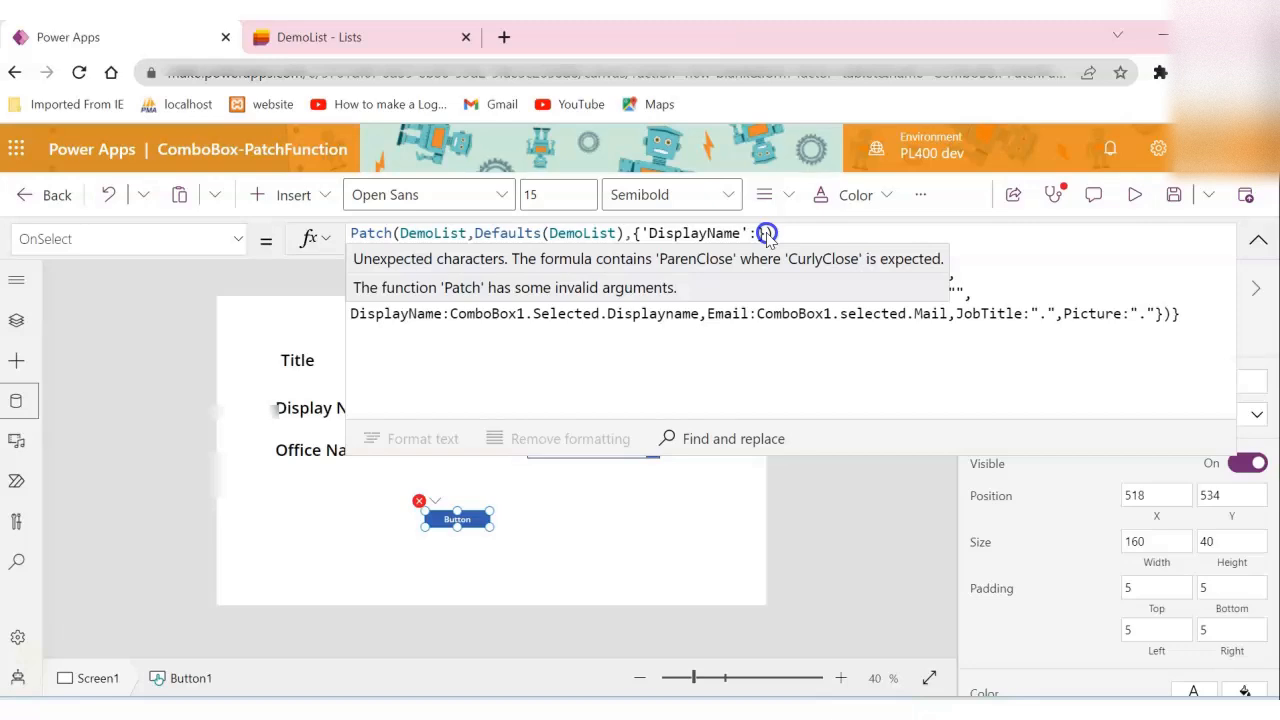
text(})
drag(650, 233, 741, 233)
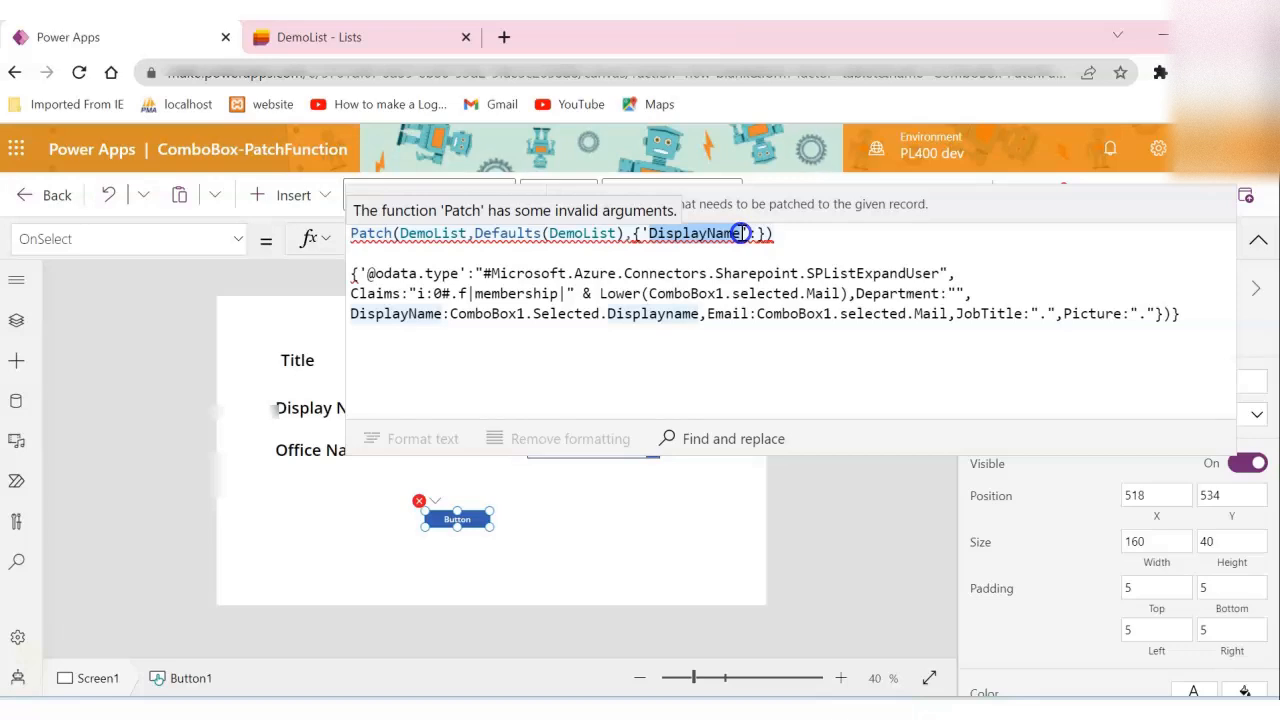
key(BackSpace)
text(Tit)
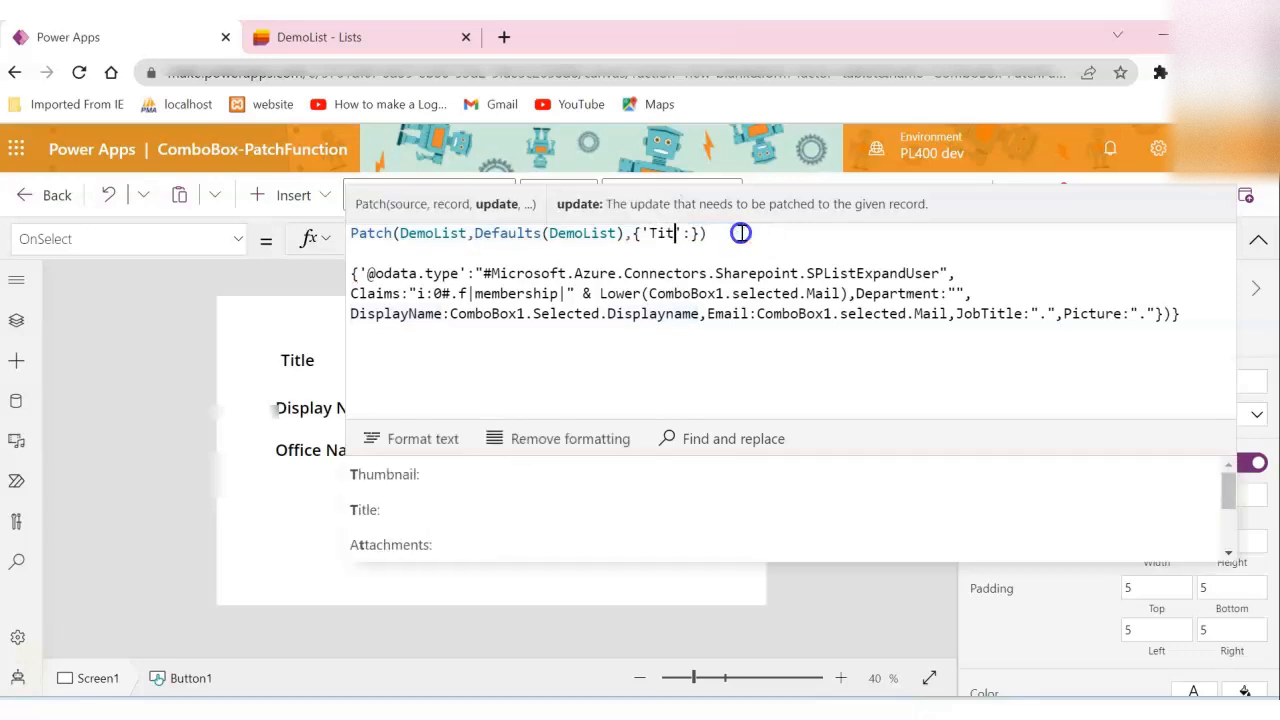
key(Tab)
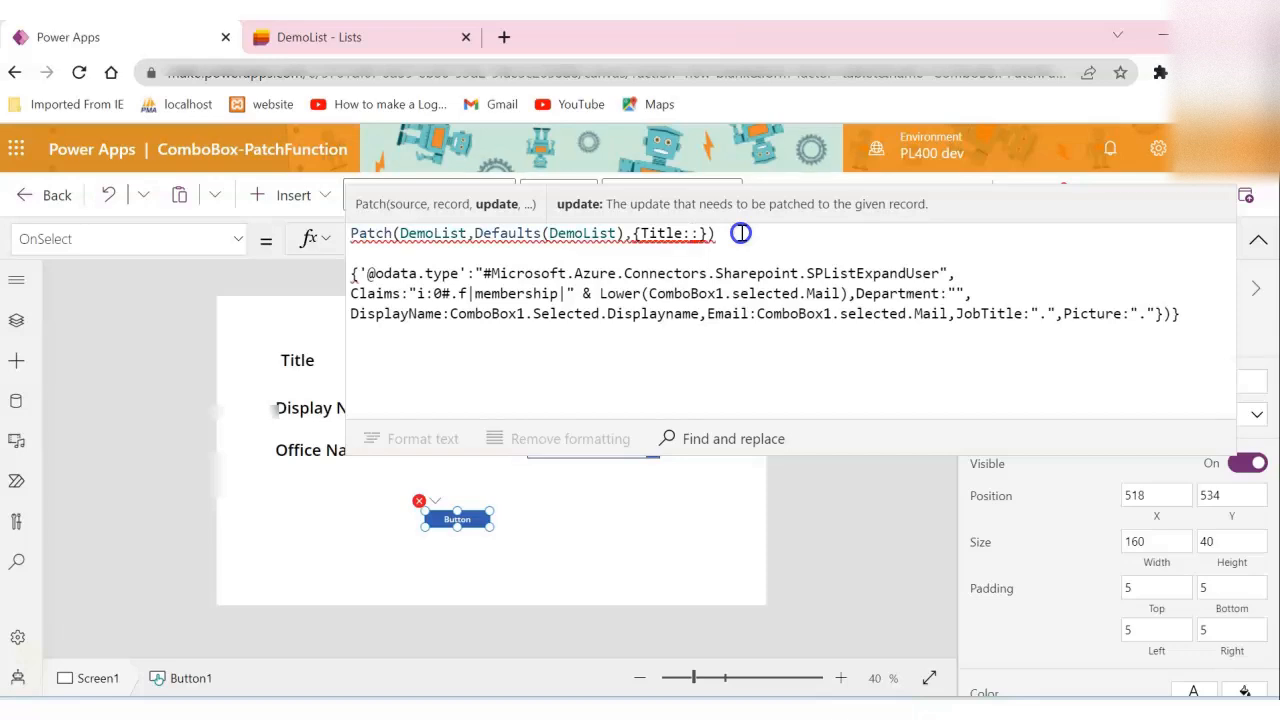
key(BackSpace)
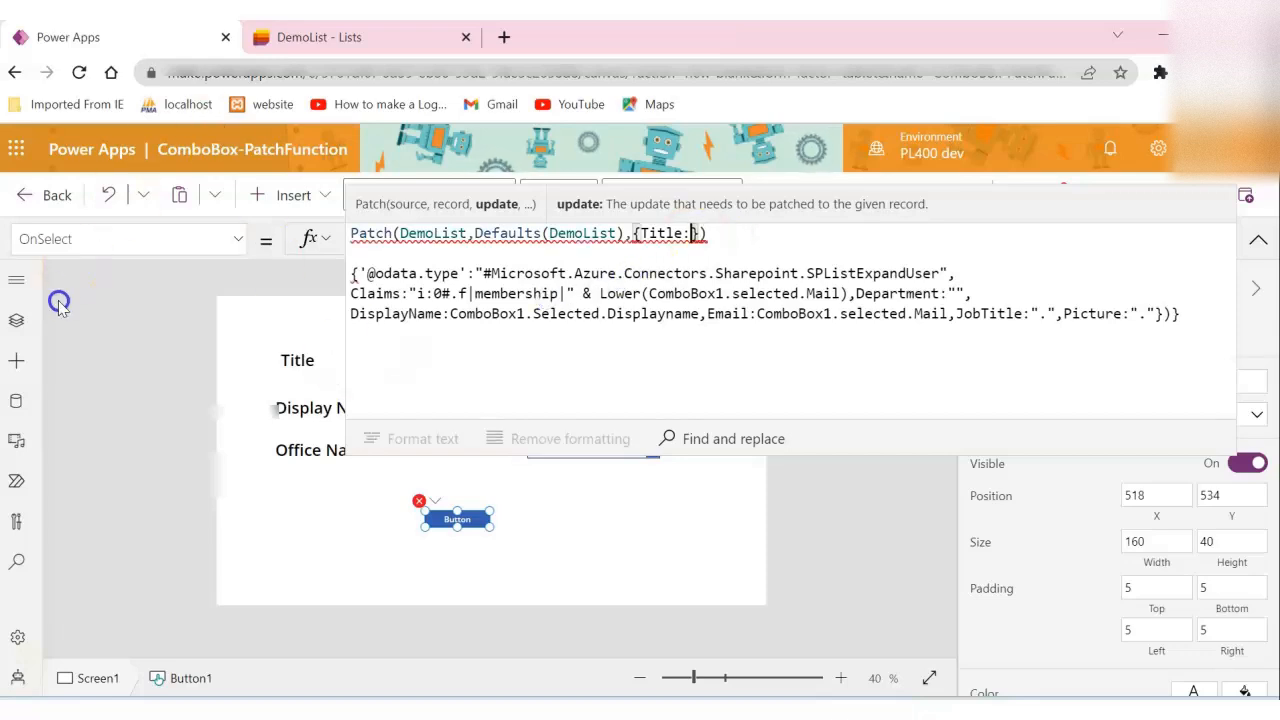
Look up the input's name among the screen's controls and set the record's Title field to Title.Text.
click(17, 326)
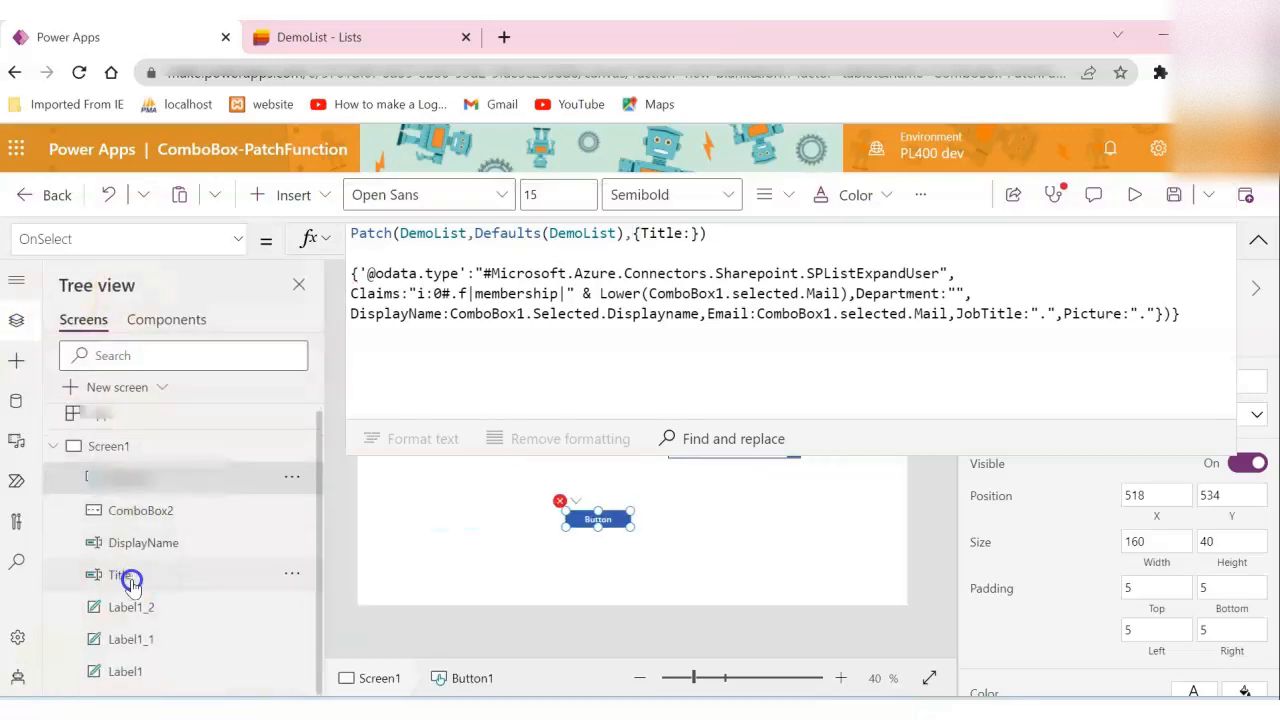
click(692, 232)
text(Tit)
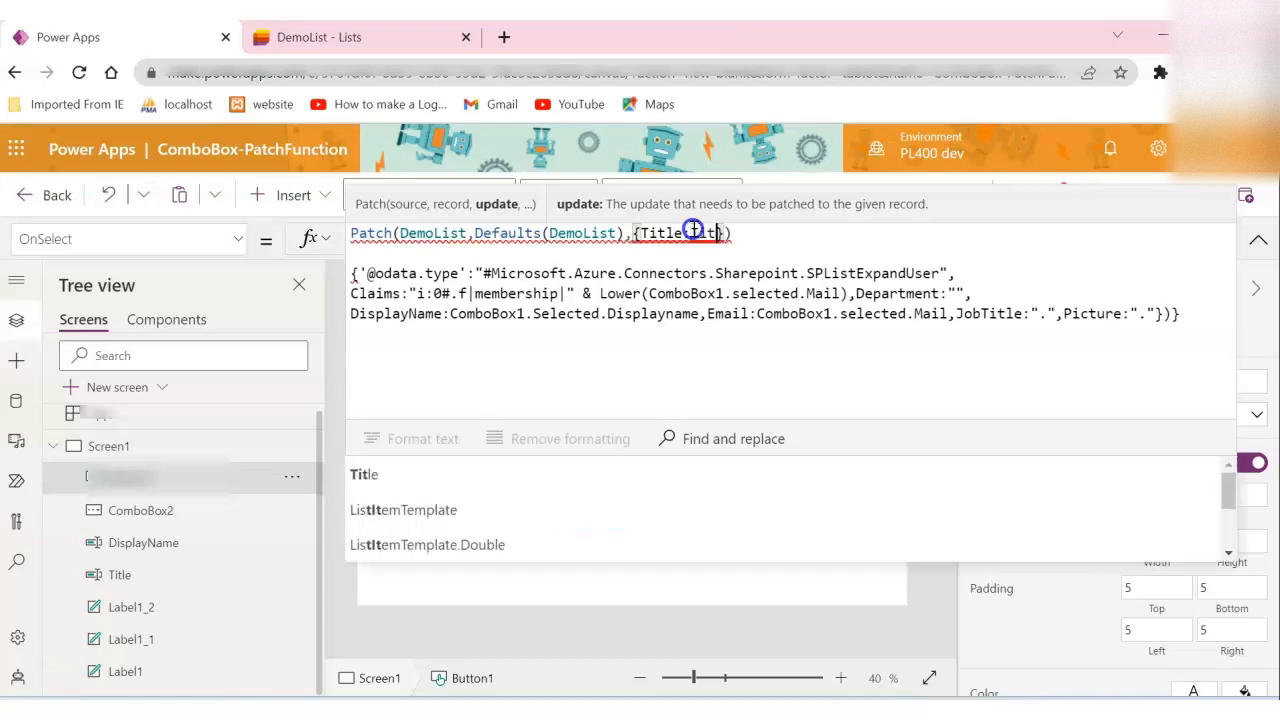
key(Tab)
text(.te)
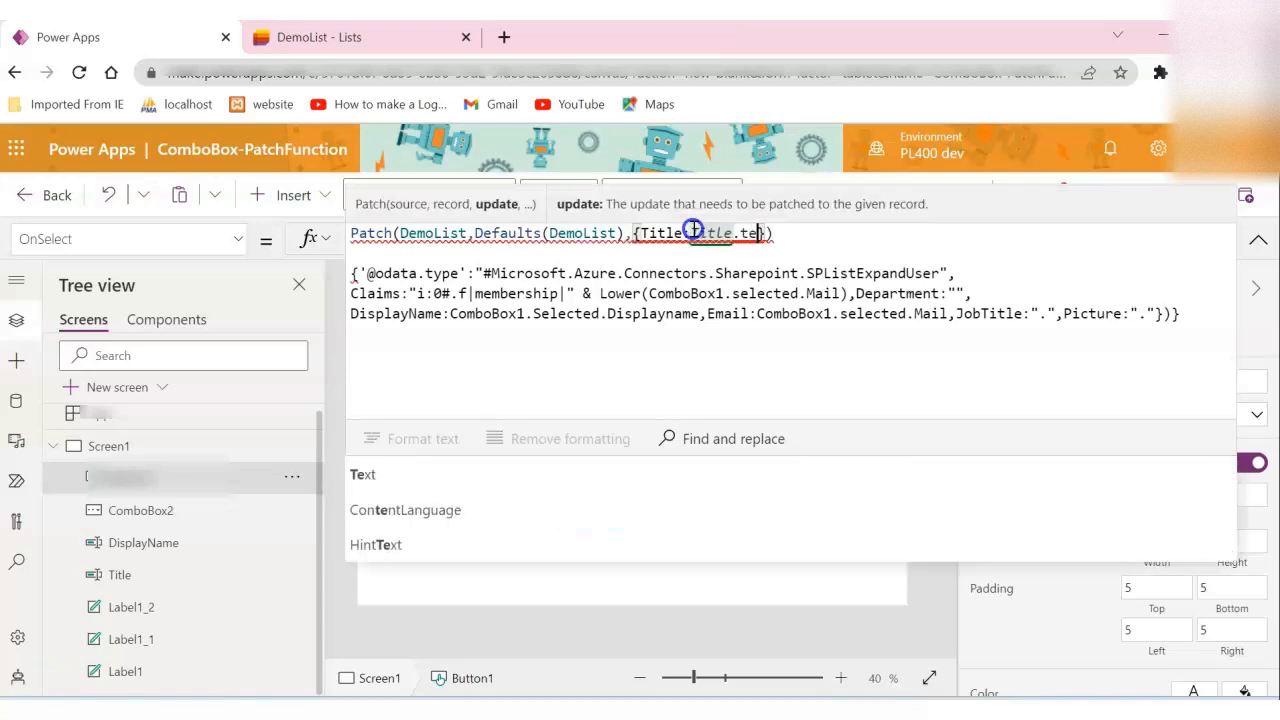
key(Tab)
key(Right)
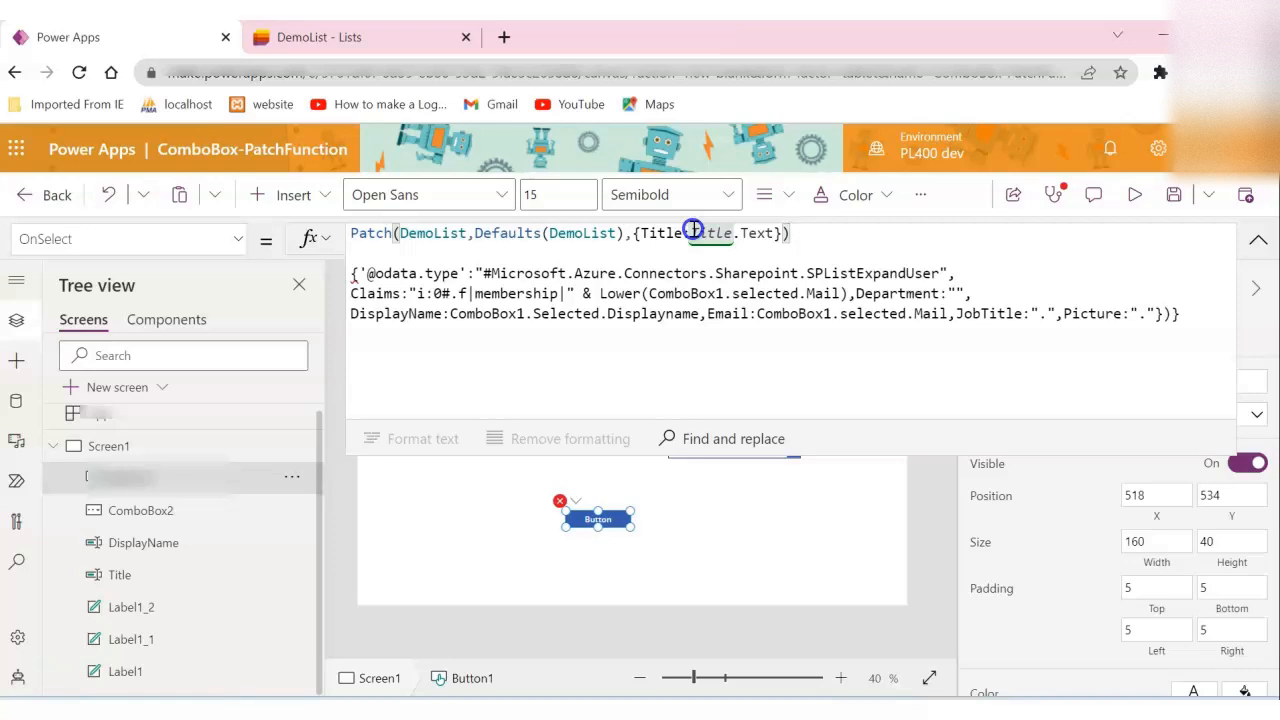
Replace the closing brace and parenthesis after Title.Text with a comma so the update record continues.
key(Delete)
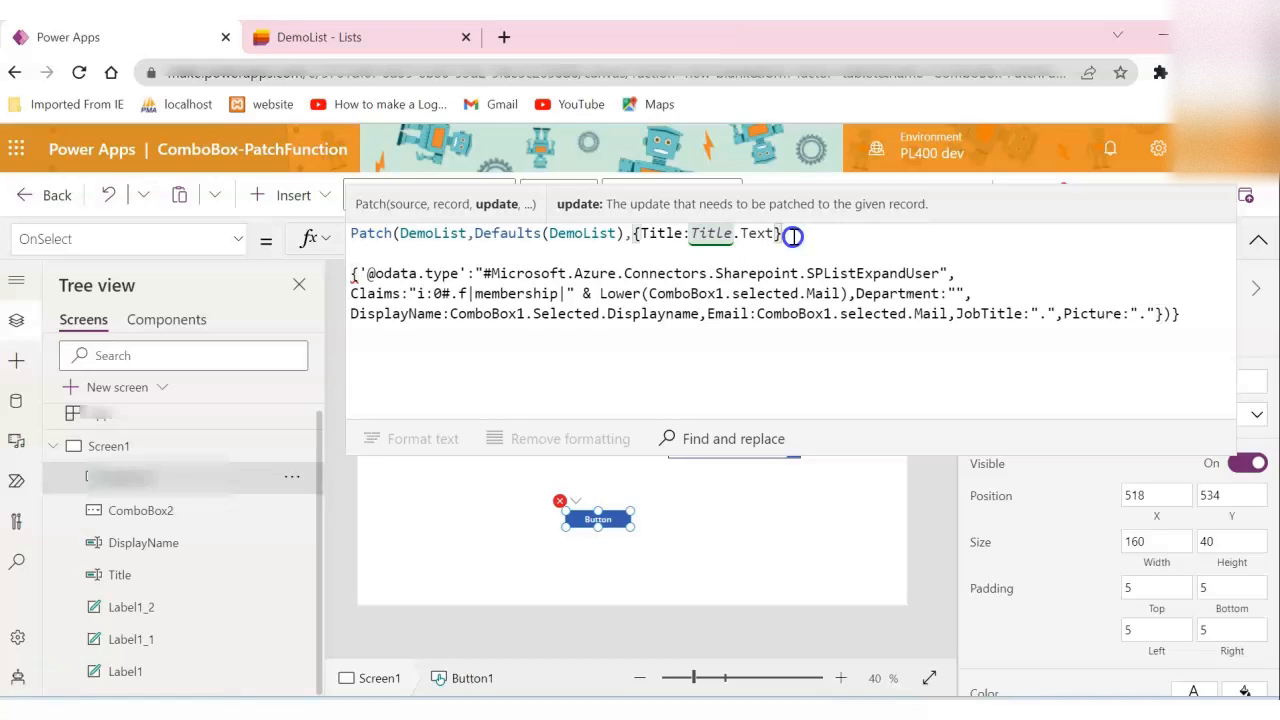
key(BackSpace)
text(,)
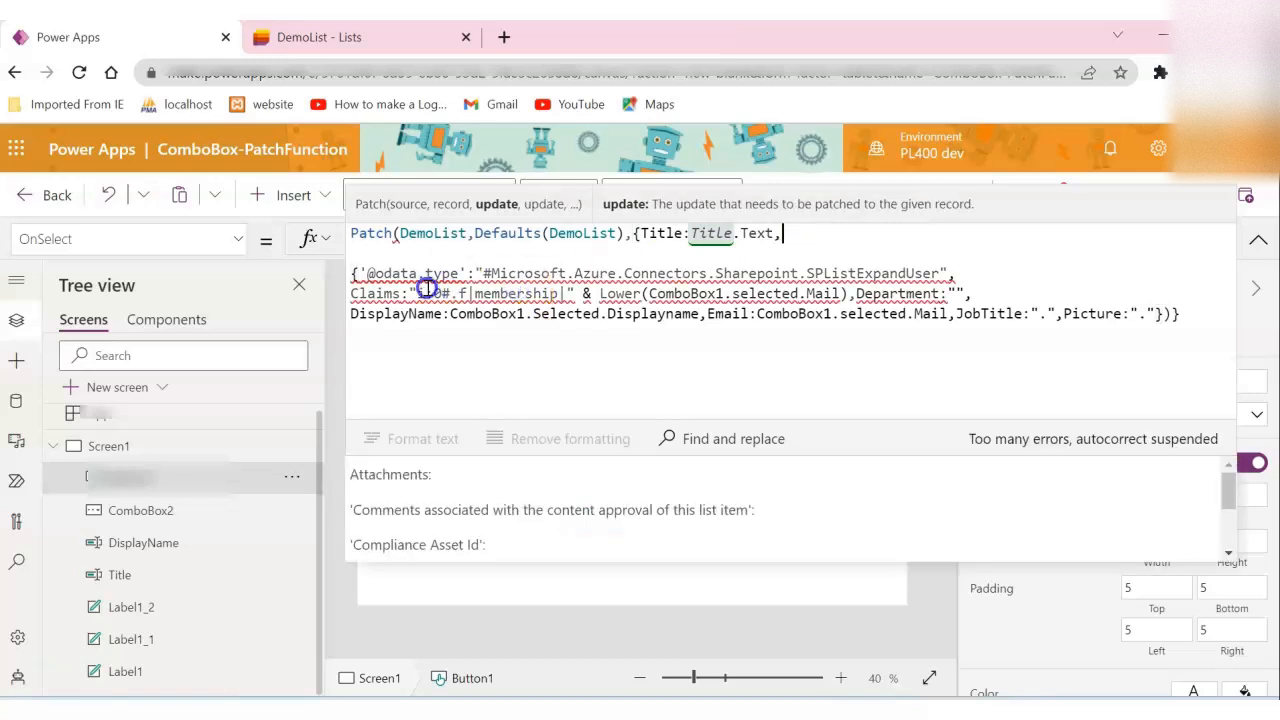
click(360, 273)
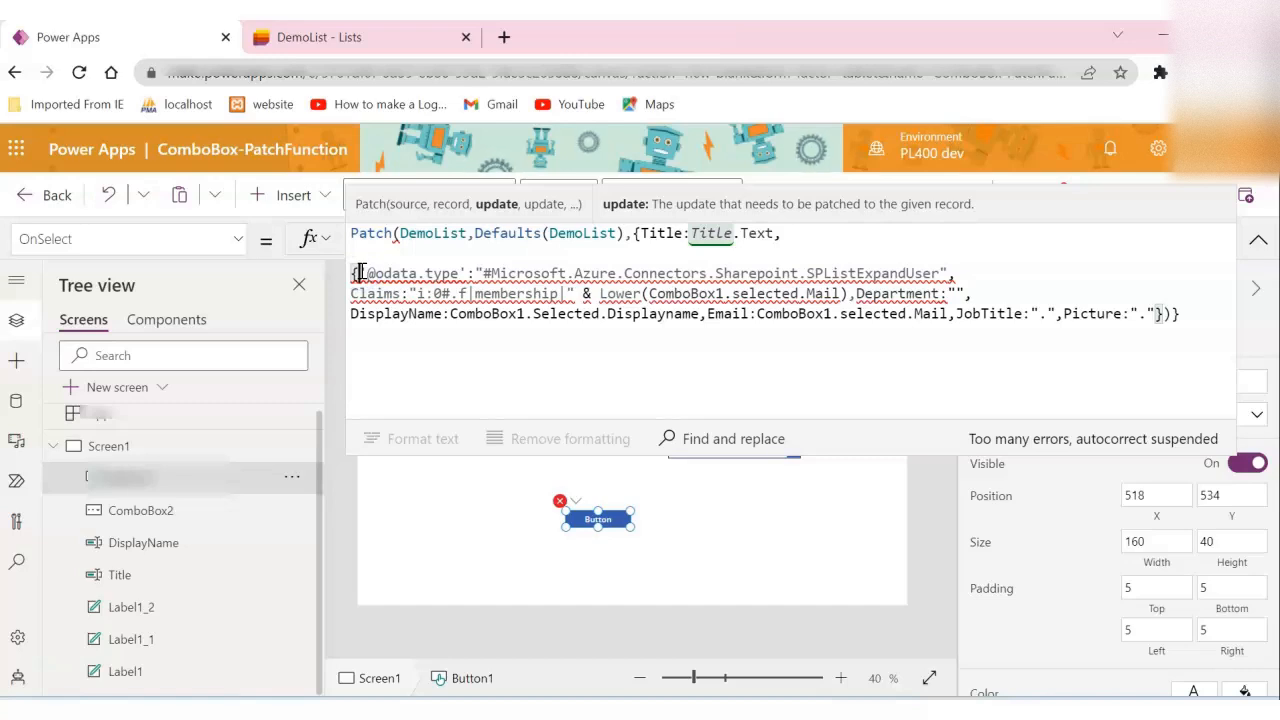
click(801, 234)
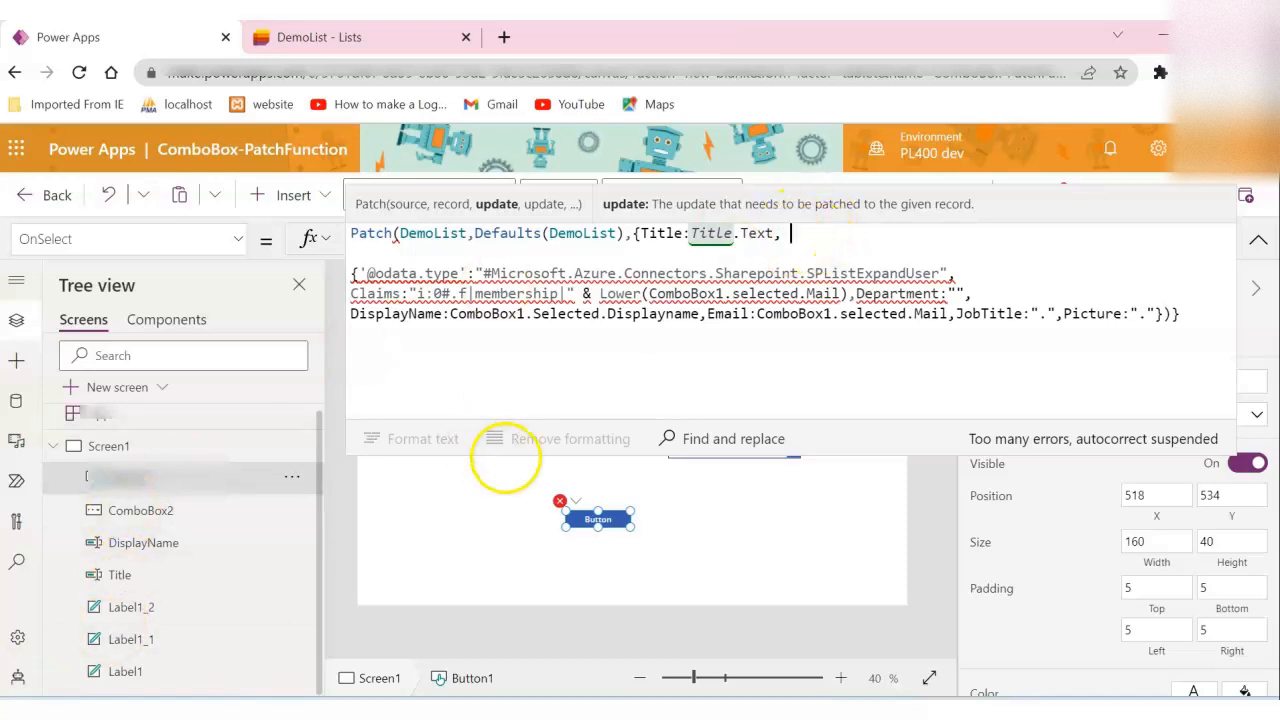
Reduce the formula editor's height and add DisplayName:DisplayName.Text, after the Title field in the update record.
drag(551, 451, 565, 392)
text(Di)
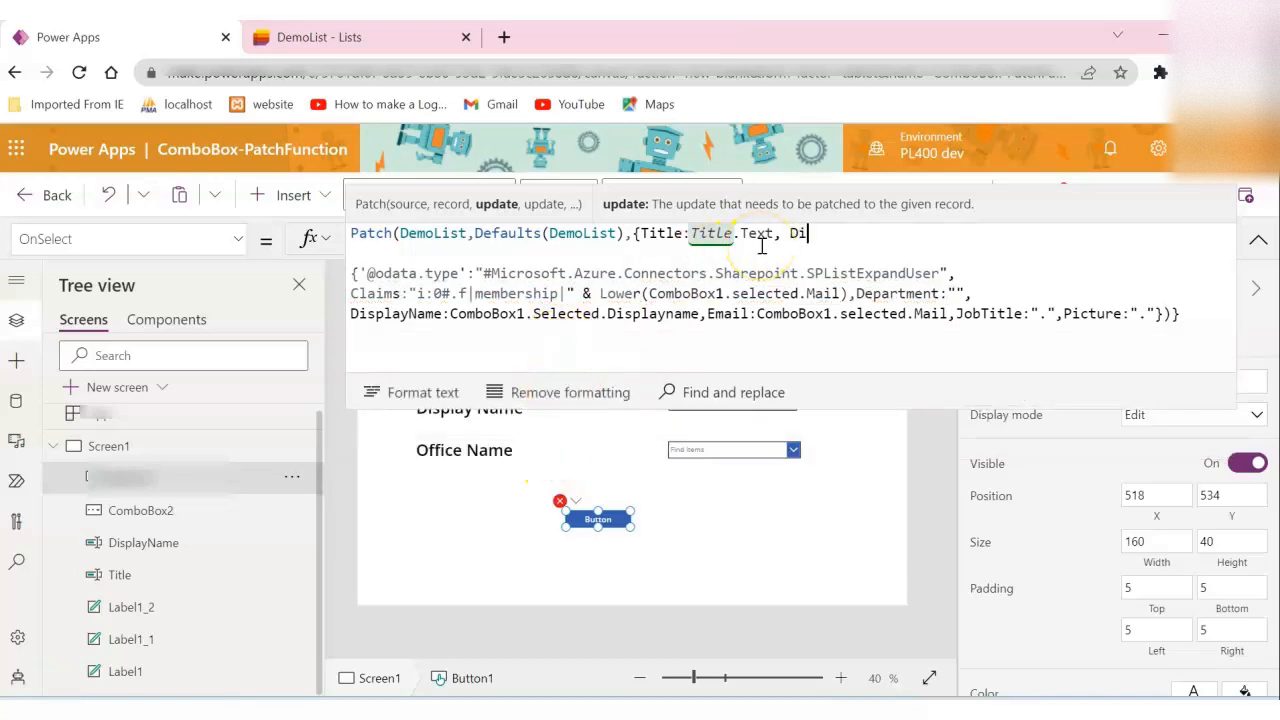
text(spl)
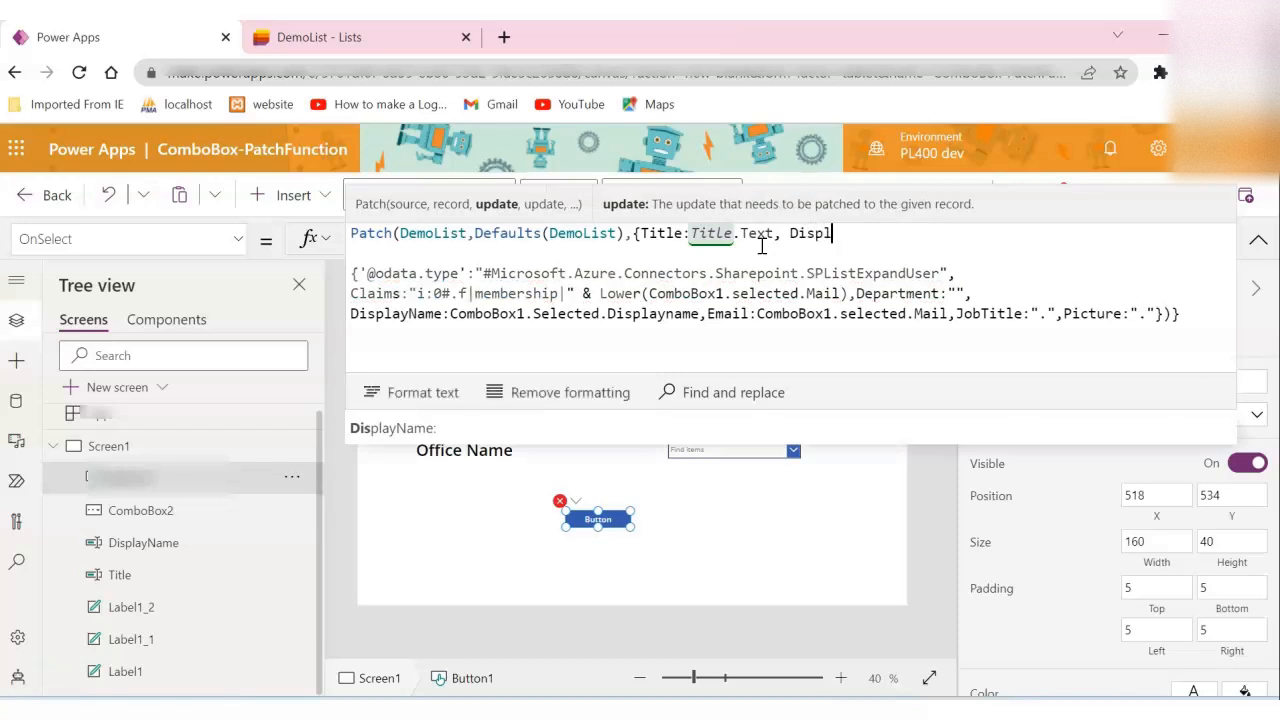
key(Tab)
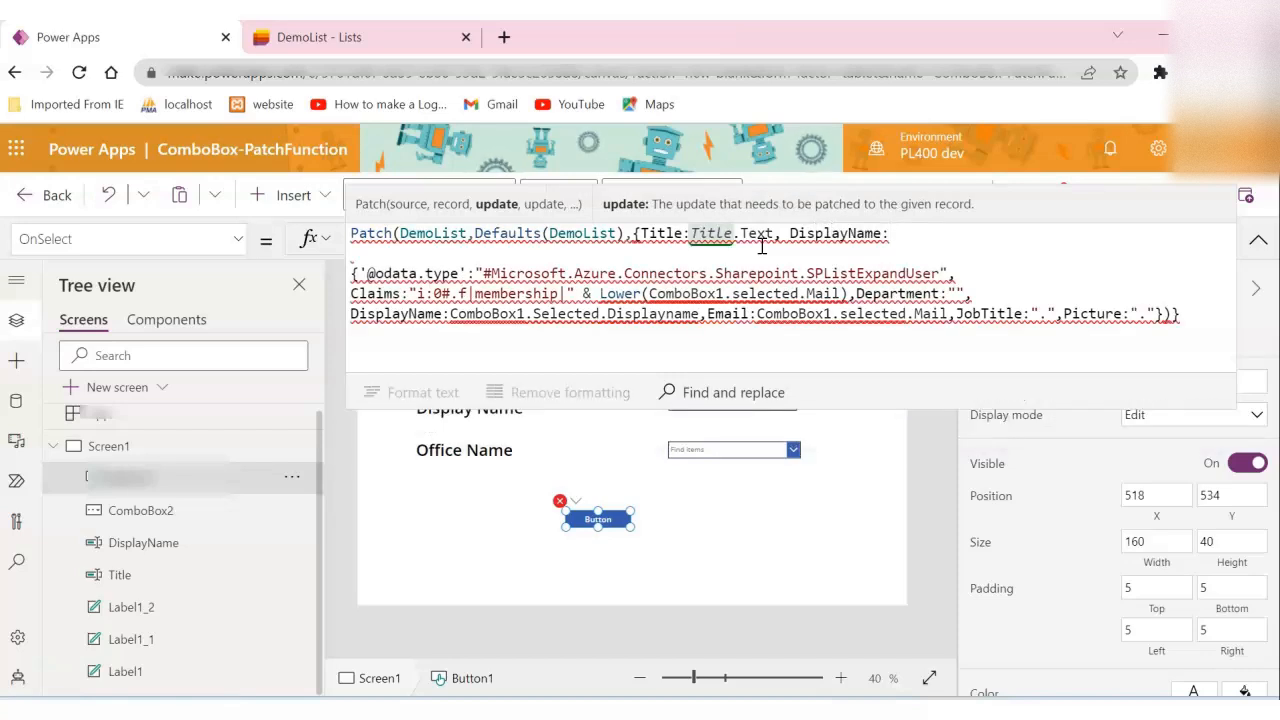
text(Dis)
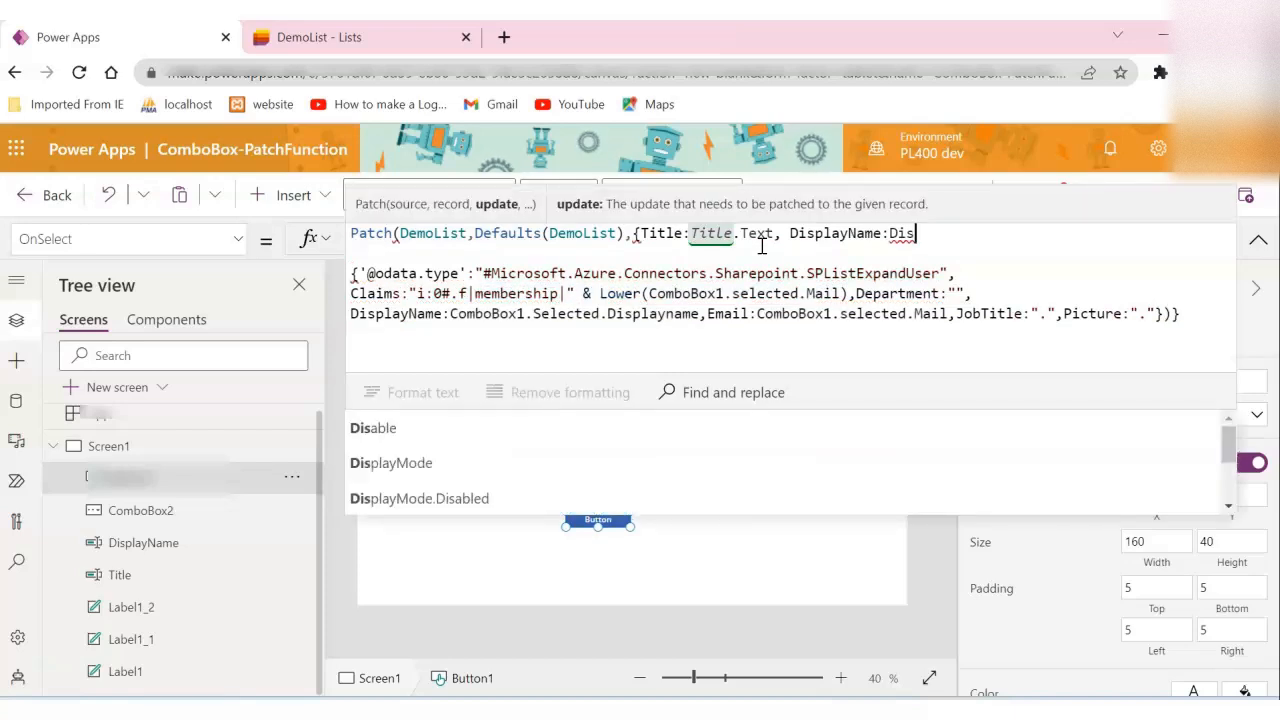
text(play)
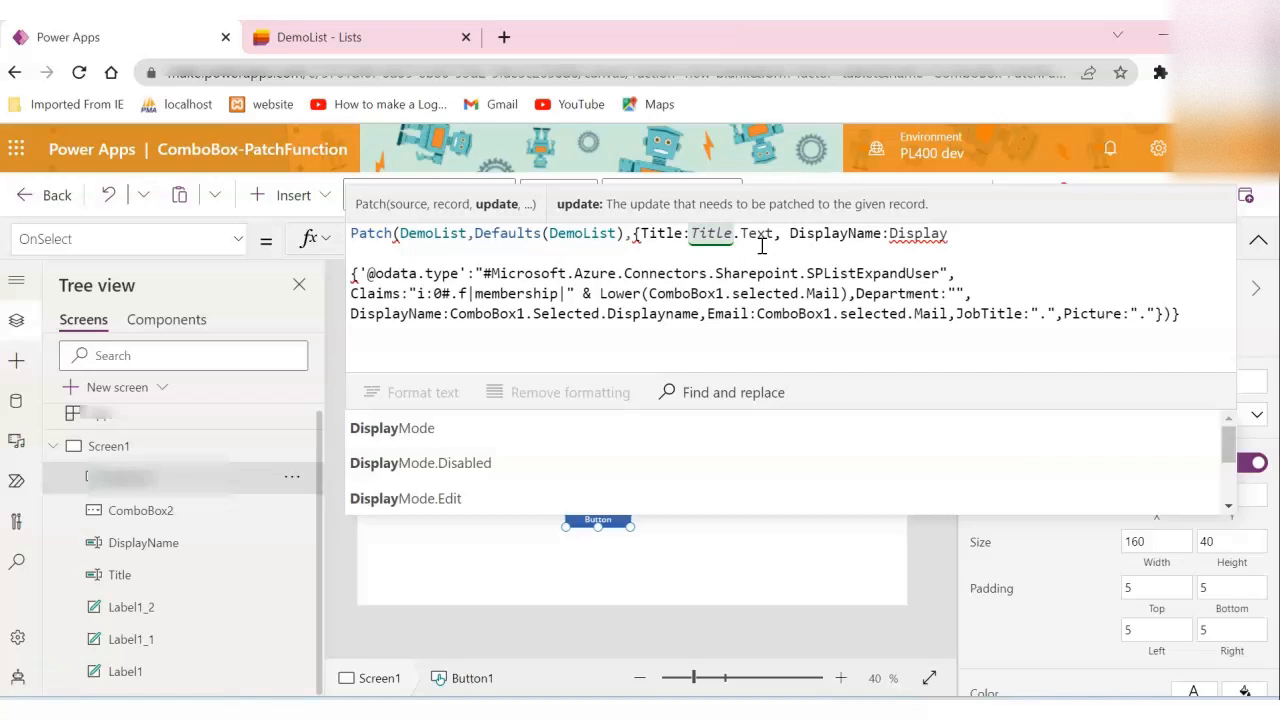
text(nam)
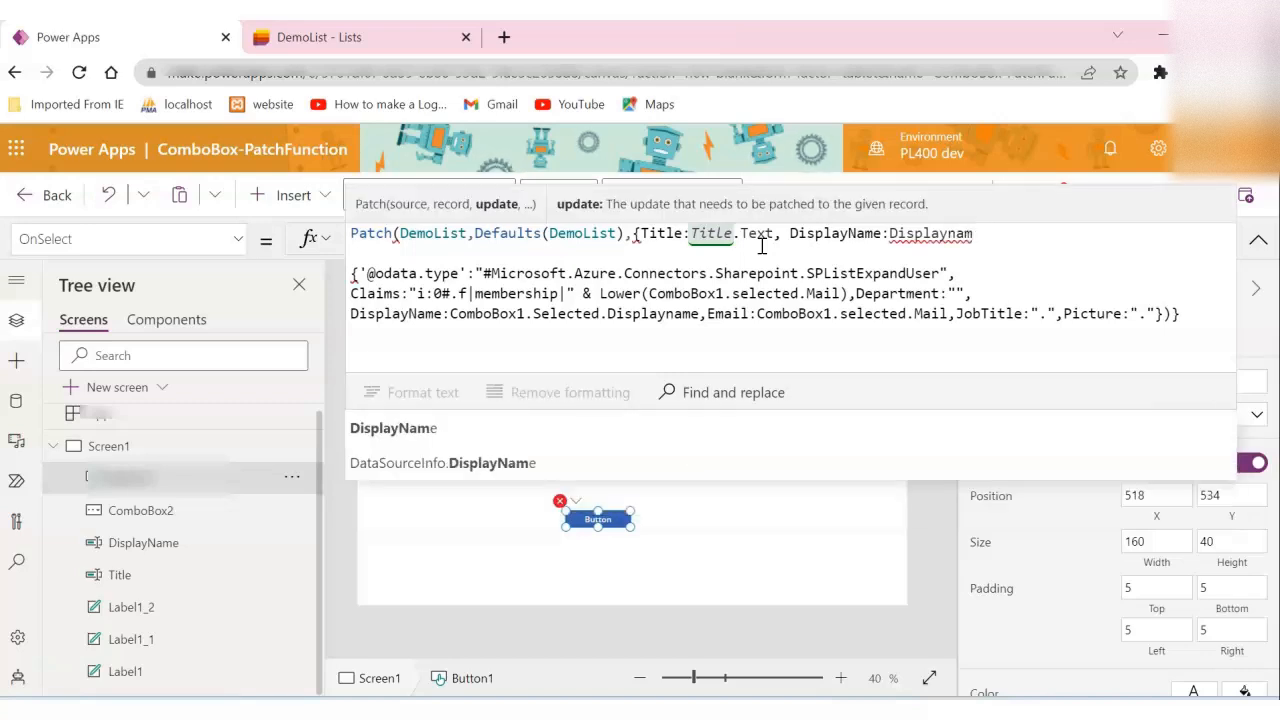
key(Tab)
text(.te)
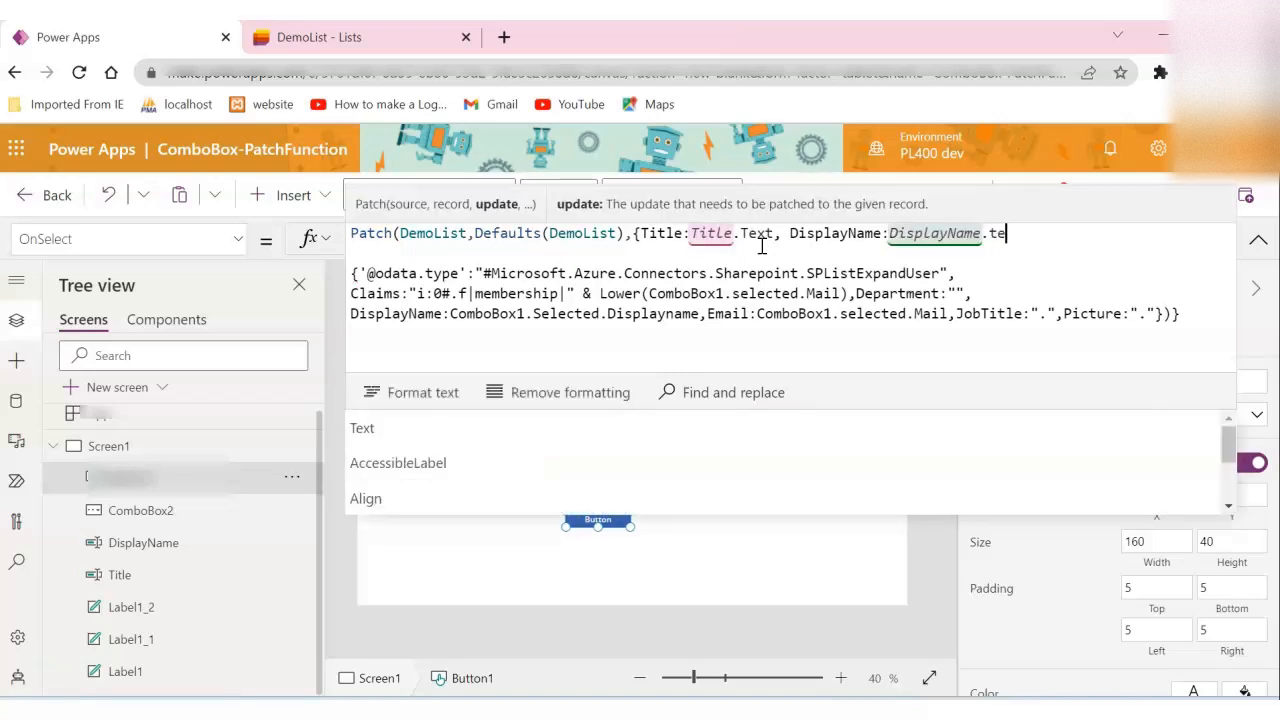
key(Tab)
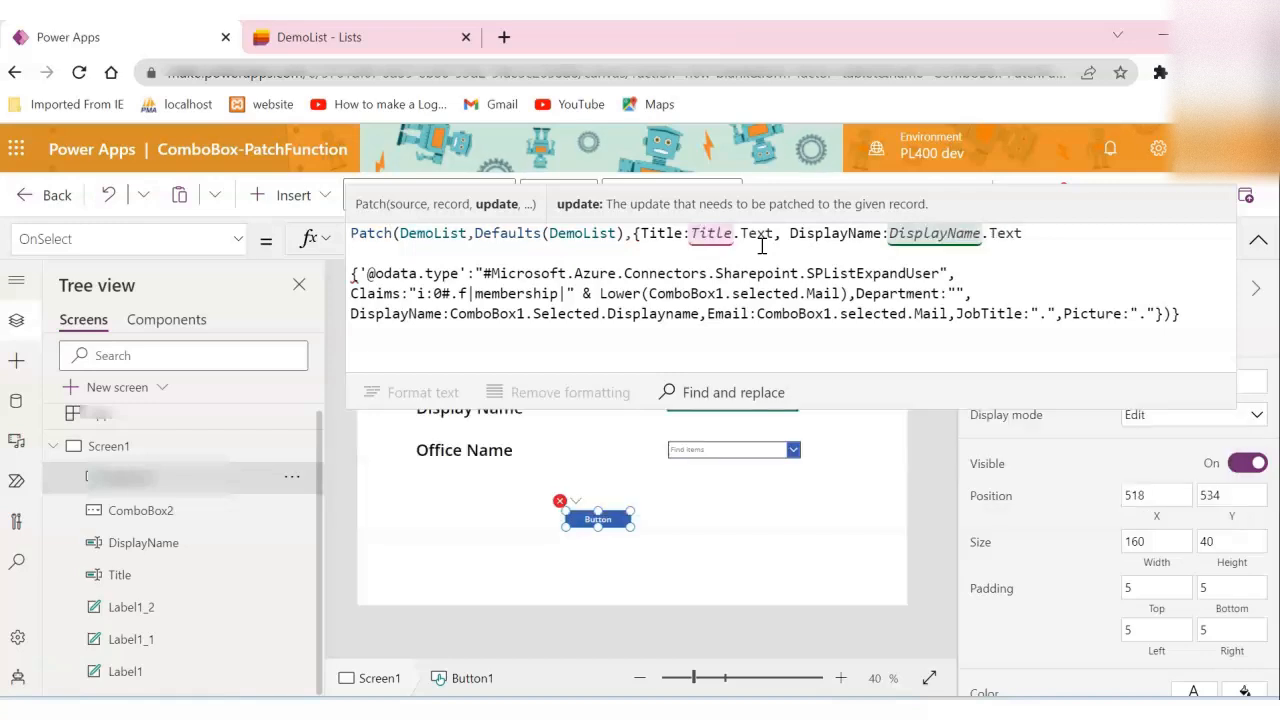
text(,)
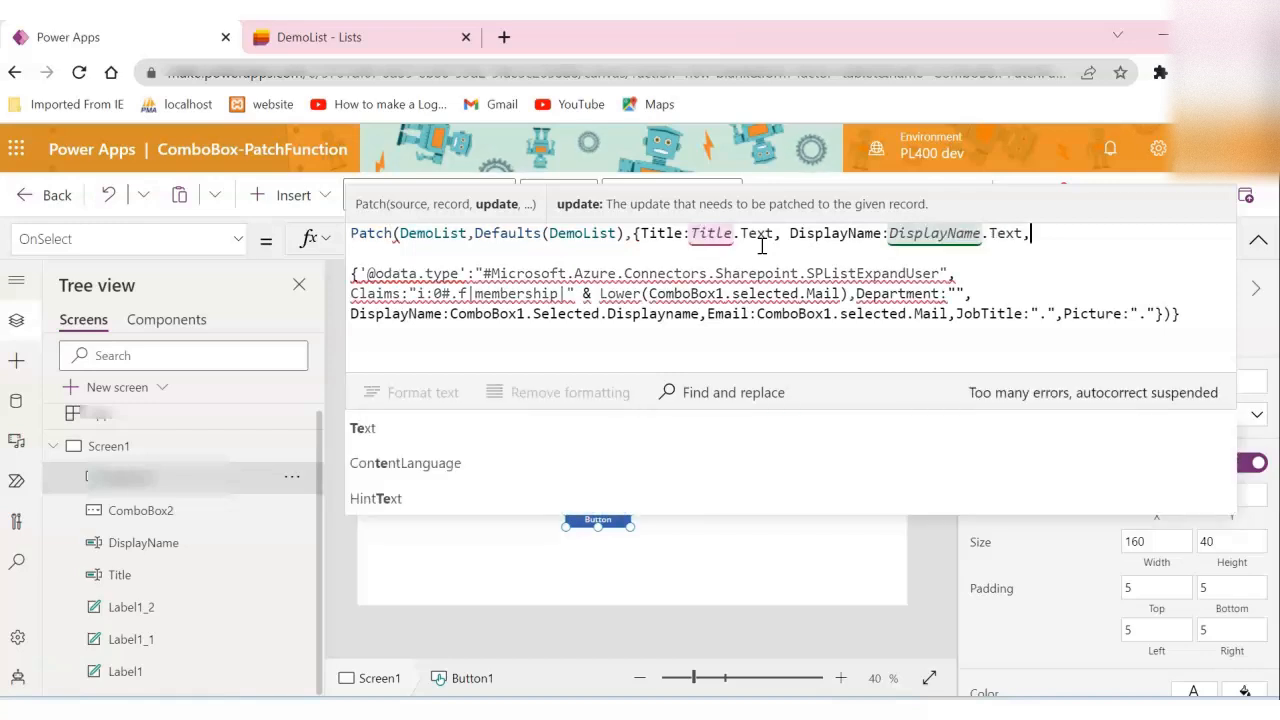
Add the OfficeName: field ahead of the SPListExpandUser record and remove the blank line between them.
text(Offi)
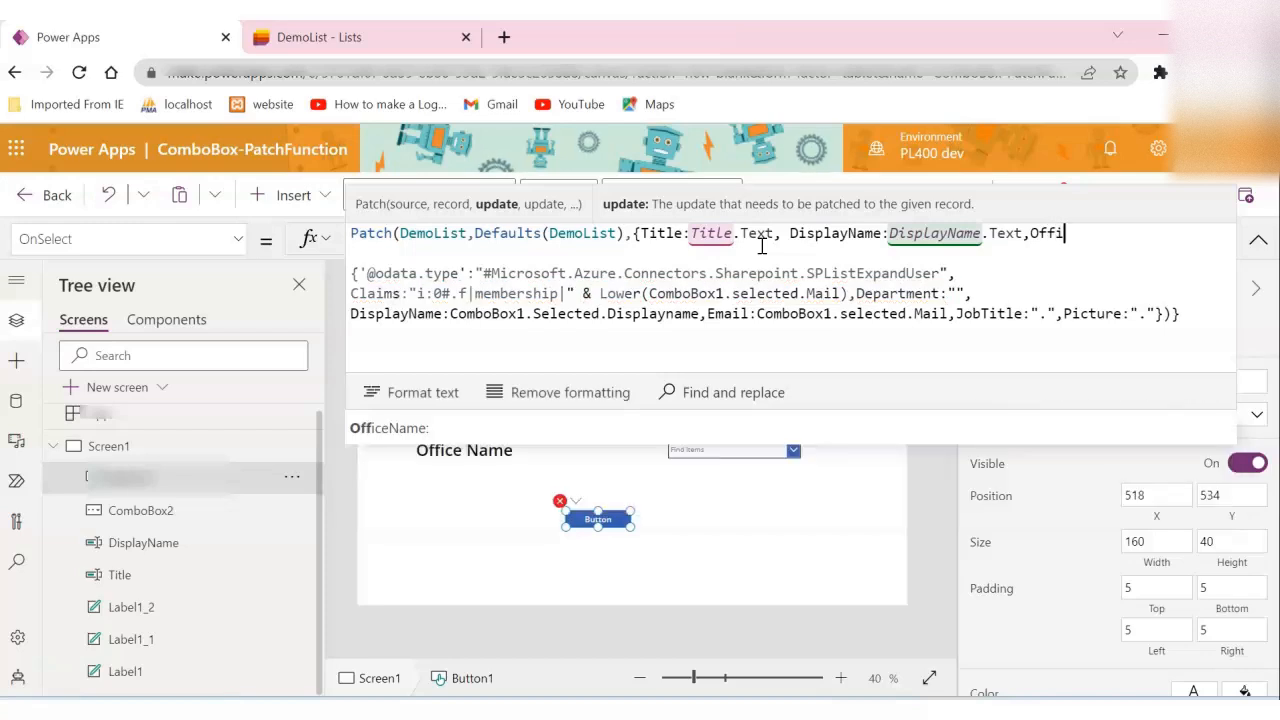
key(Tab)
text(:)
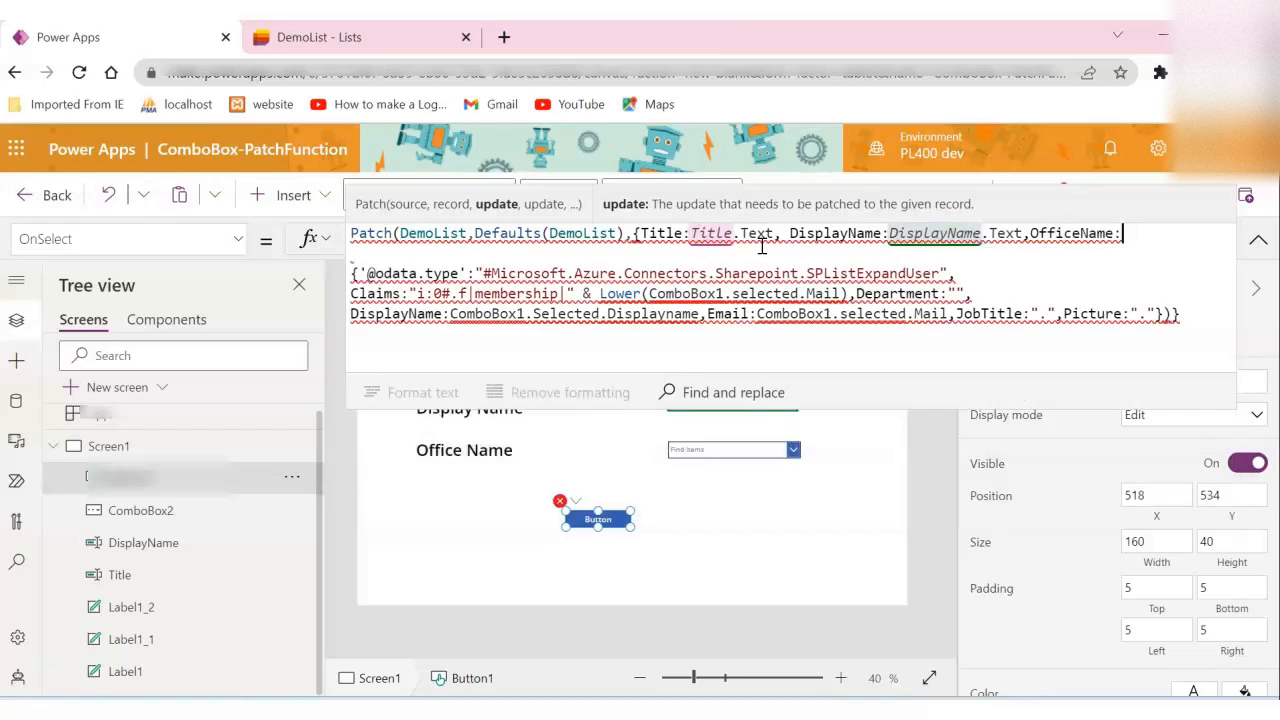
click(355, 273)
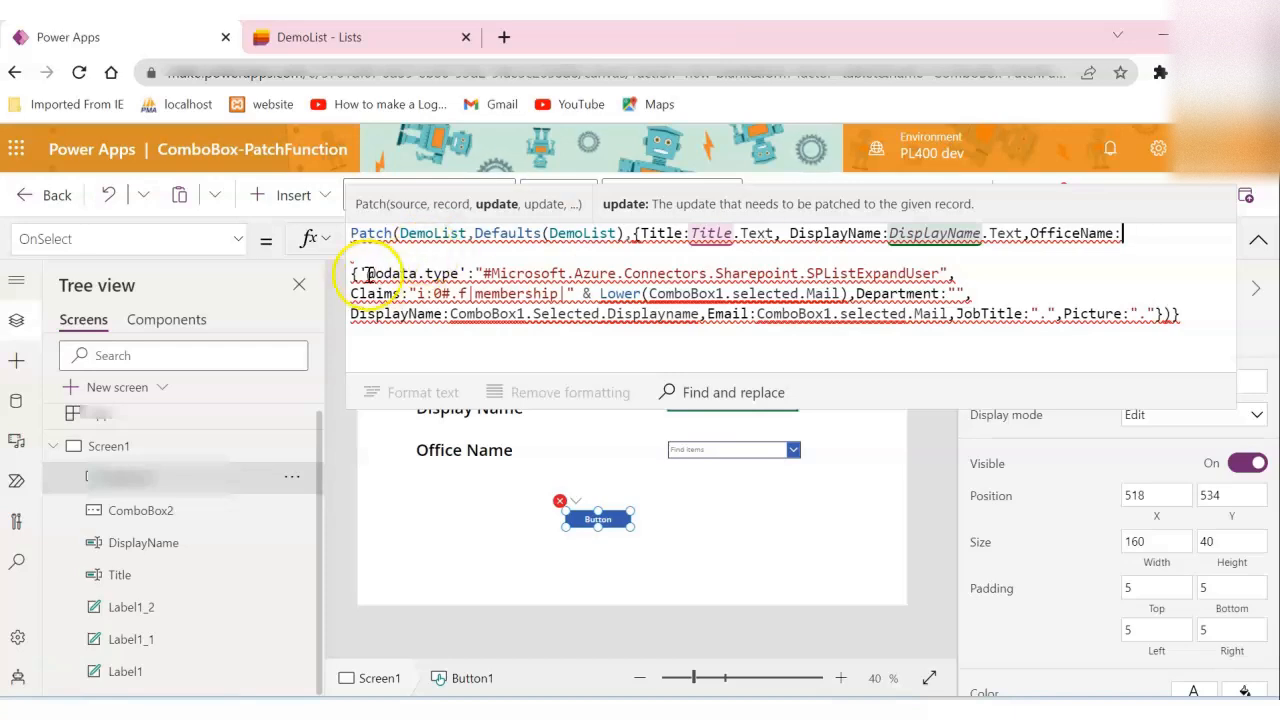
key(BackSpace)
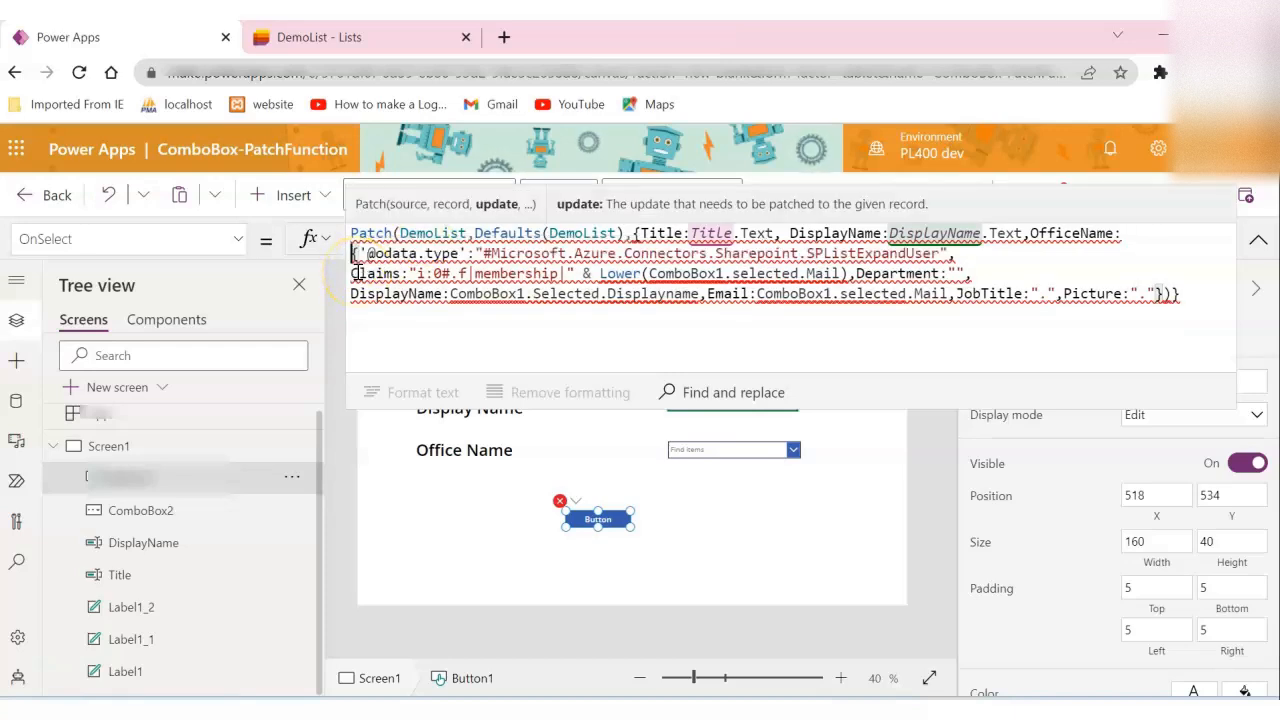
Break the formula after Defaults(DemoList), so the update record starts on its own line.
click(633, 233)
key(Return)
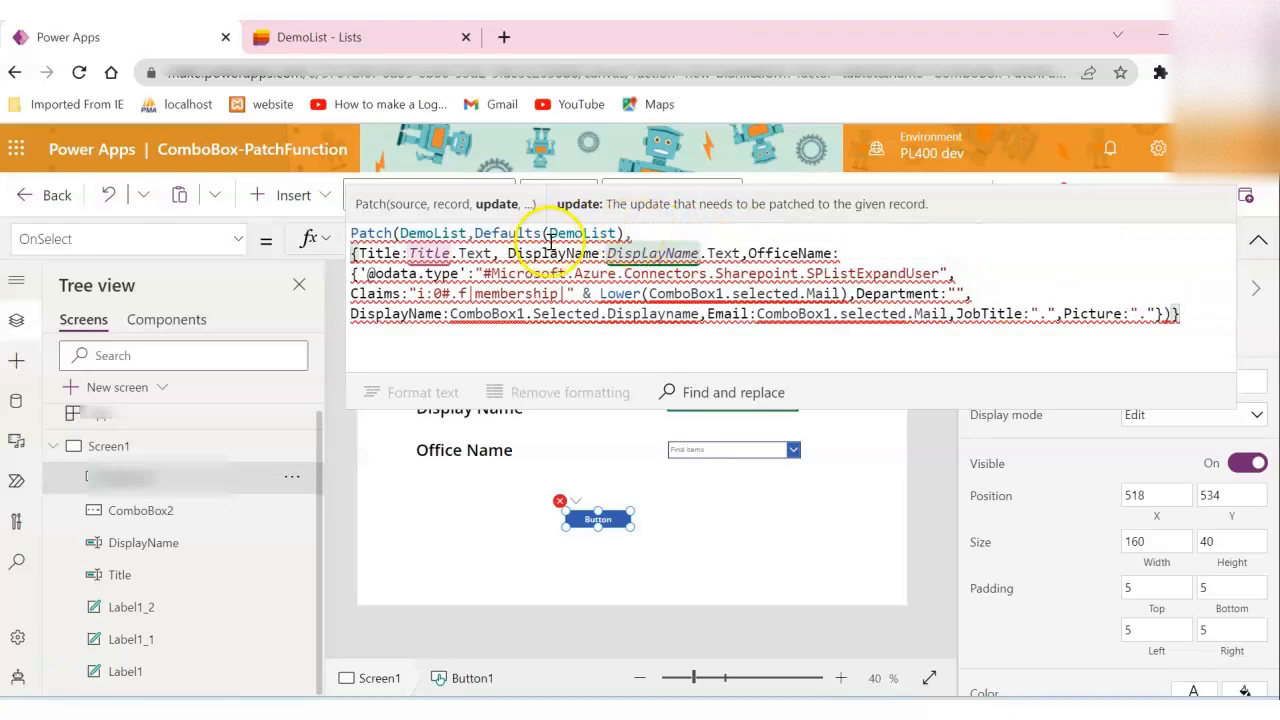
click(869, 253)
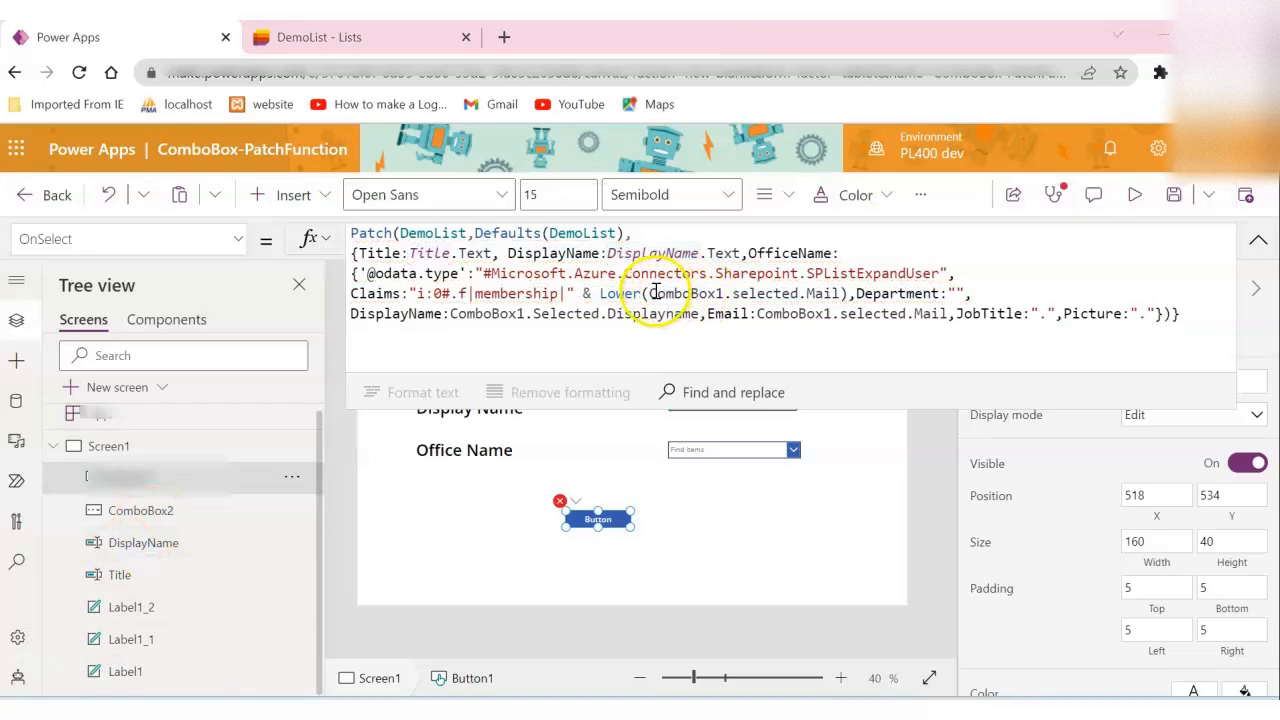
Replace the combo box reference inside the Claims field's Lower() function with ComboBox2.
drag(652, 292, 720, 292)
key(BackSpace)
key(BackSpace)
key(BackSpace)
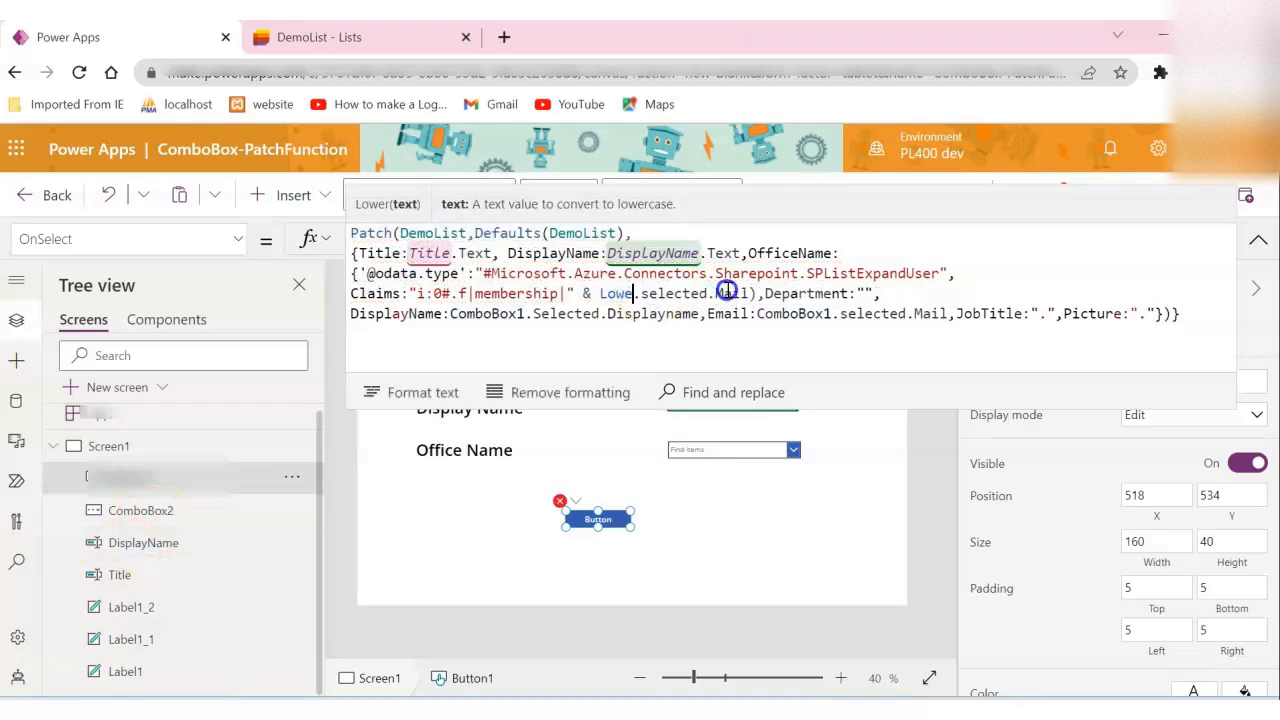
text(r)
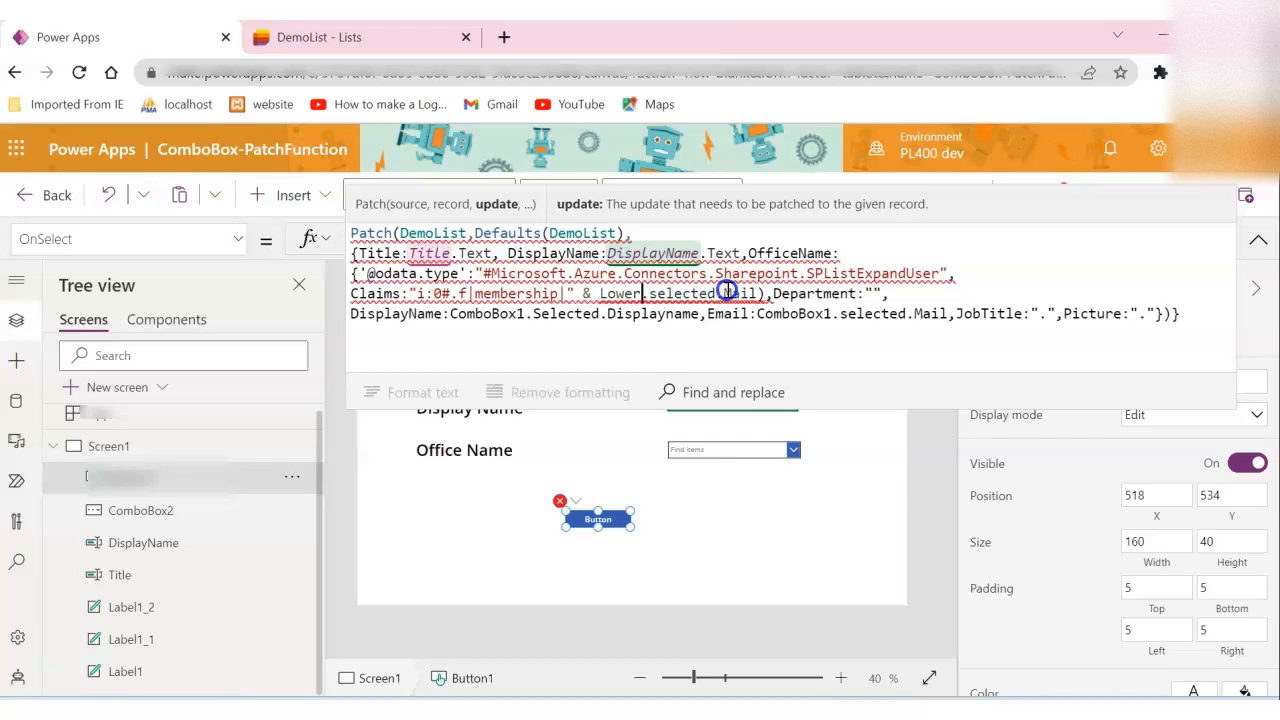
text((com)
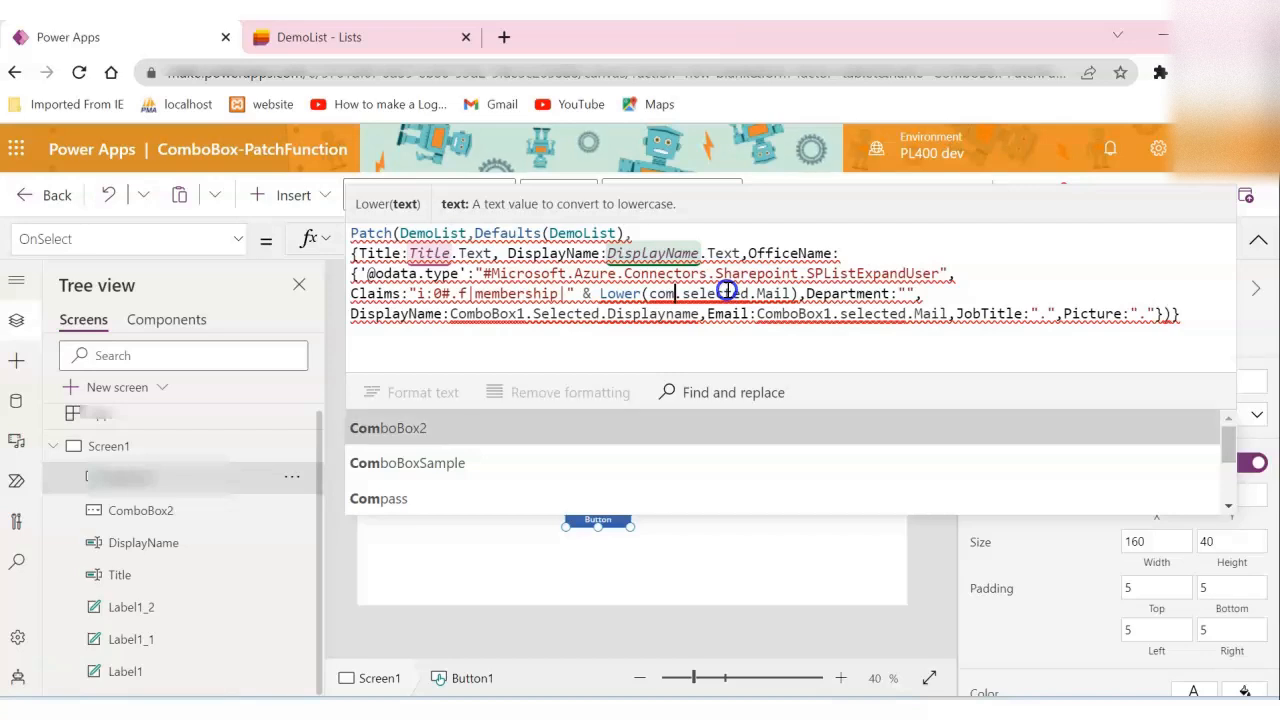
key(Tab)
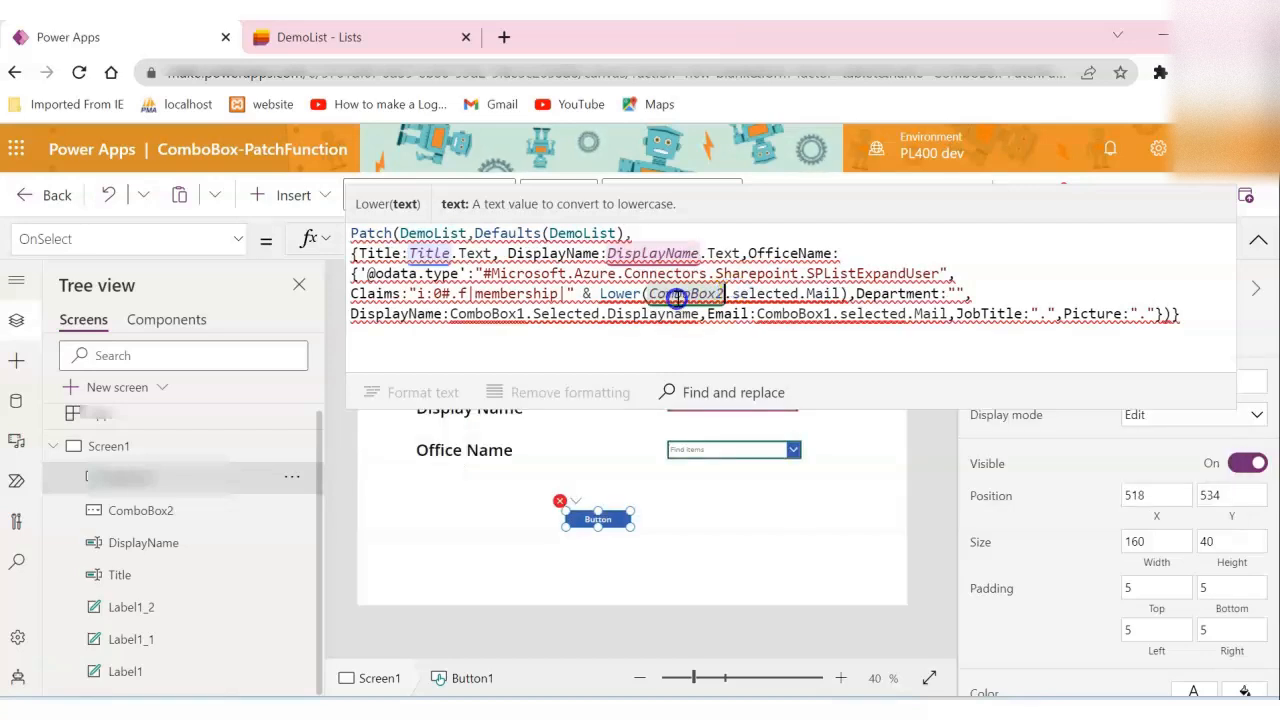
Point the DisplayName and Email fields of the people record to ComboBox2.
click(523, 316)
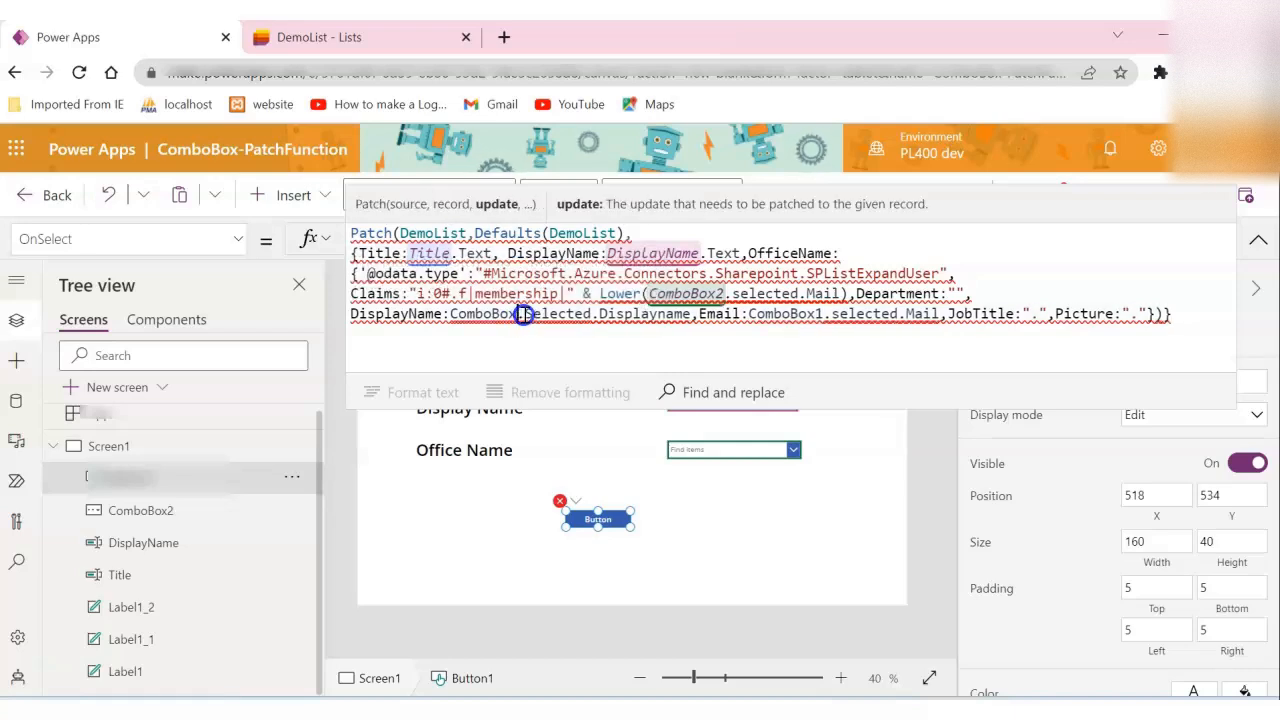
key(BackSpace)
text(2)
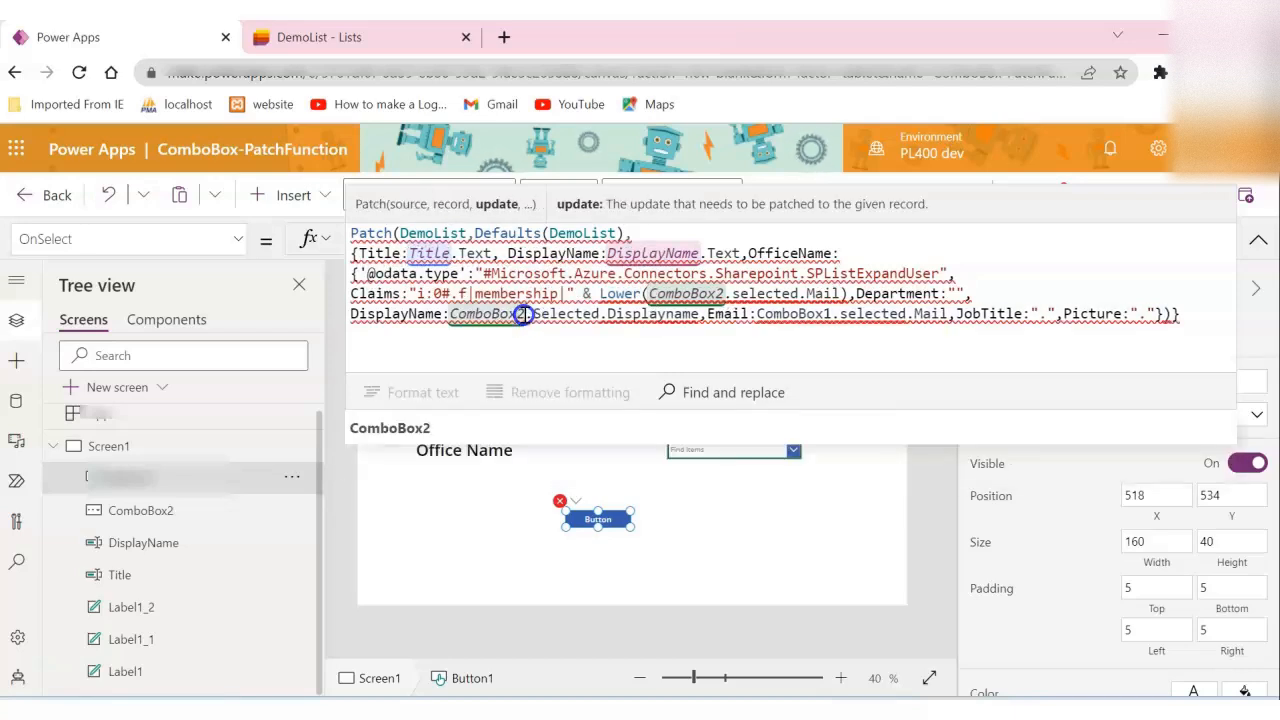
click(829, 316)
key(BackSpace)
text(2)
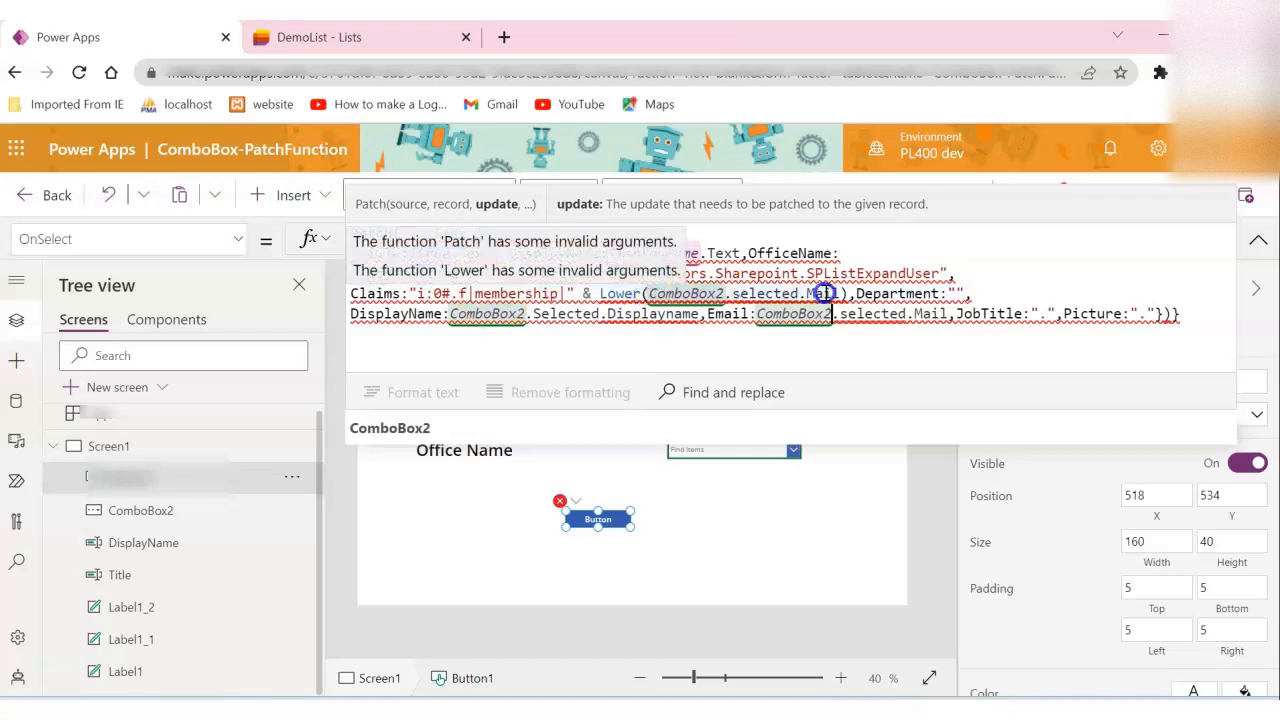
Try replacing the DisplayName key inside the nested people record with OfficeName.
click(418, 314)
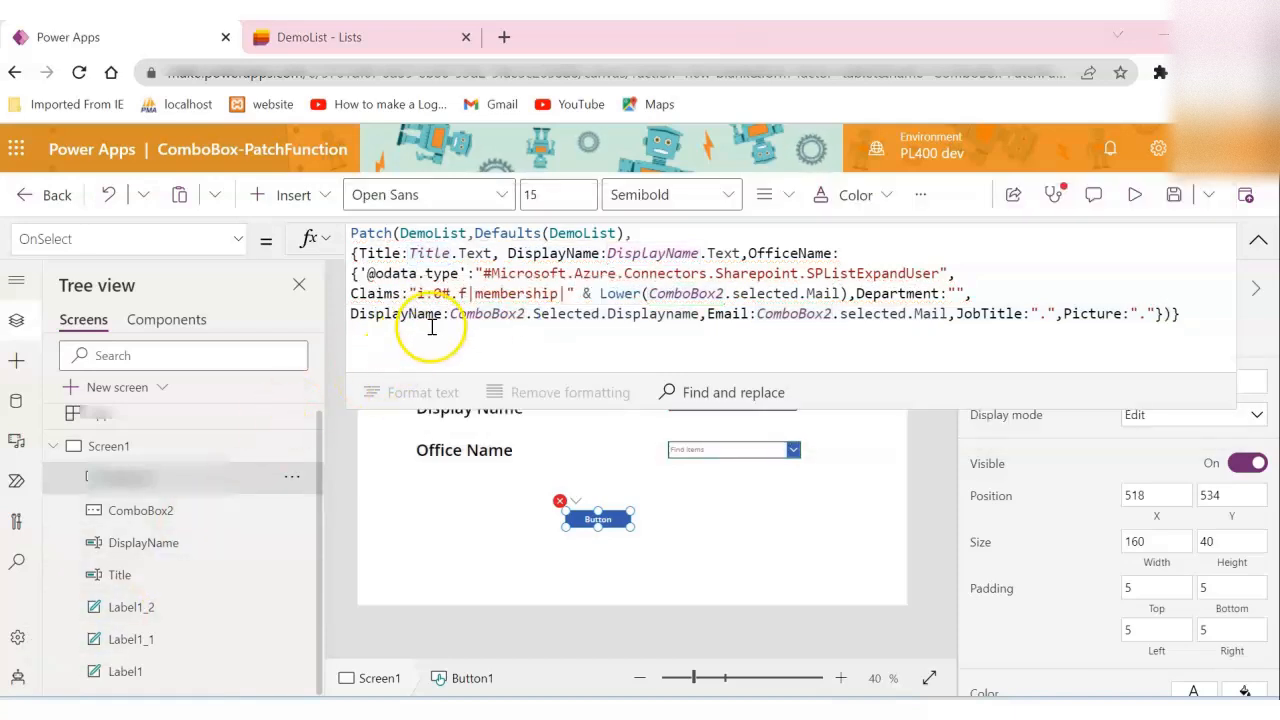
drag(444, 314, 360, 314)
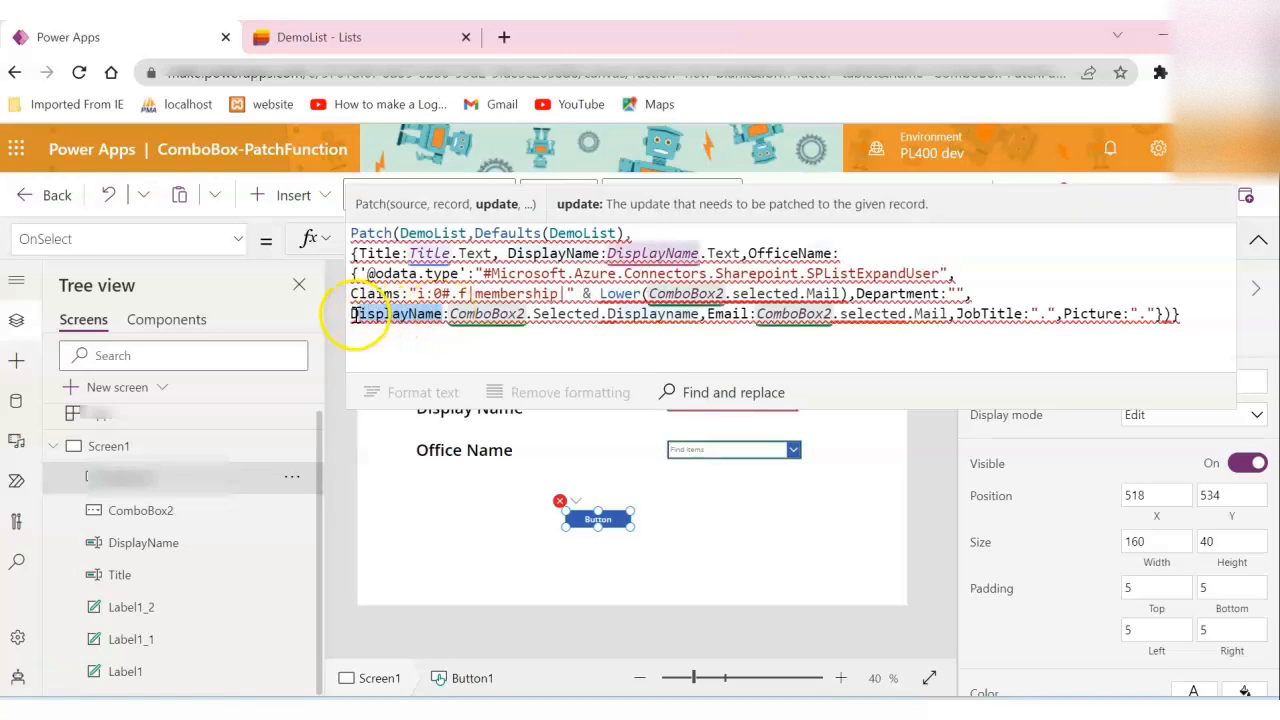
key(BackSpace)
key(BackSpace)
text(Of)
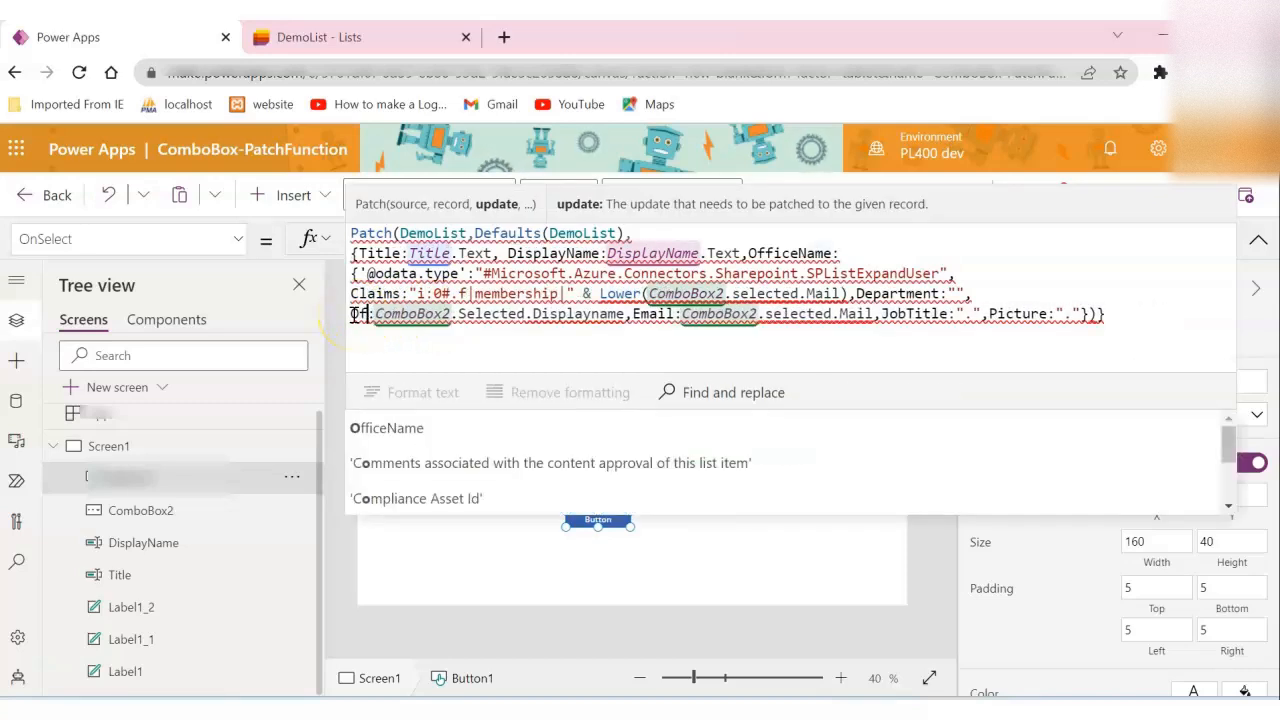
text(fice)
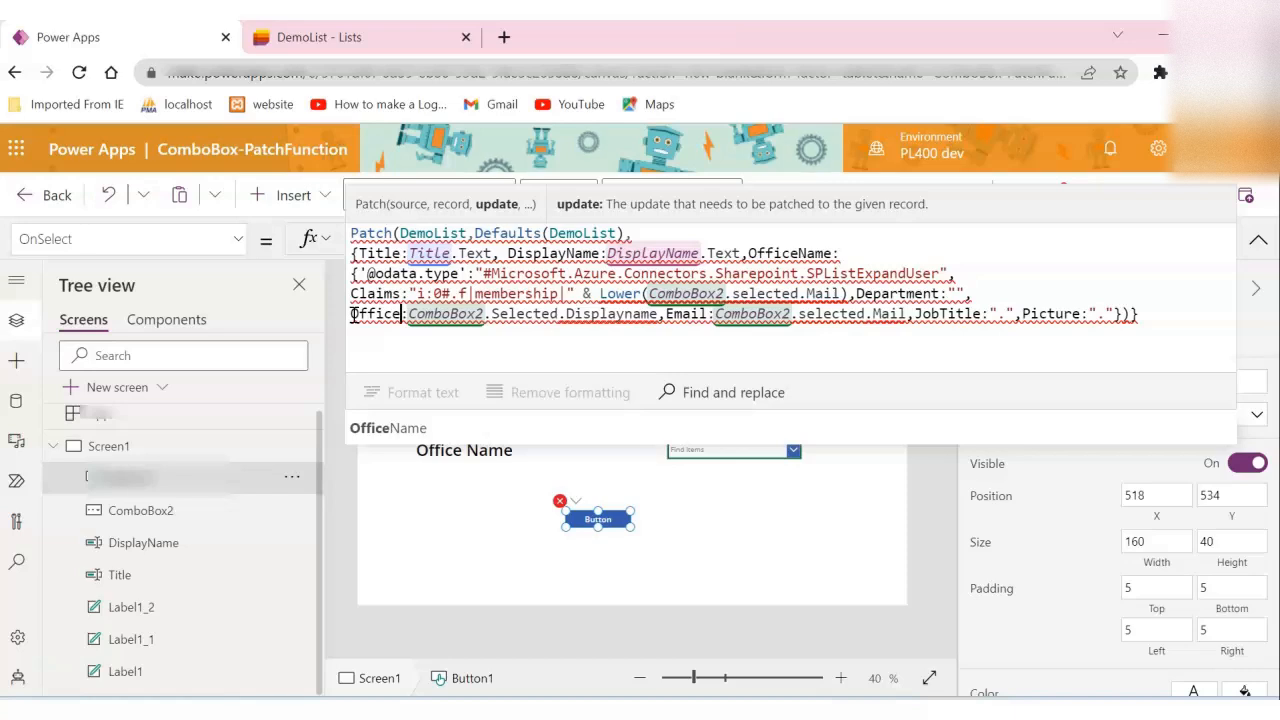
key(Tab)
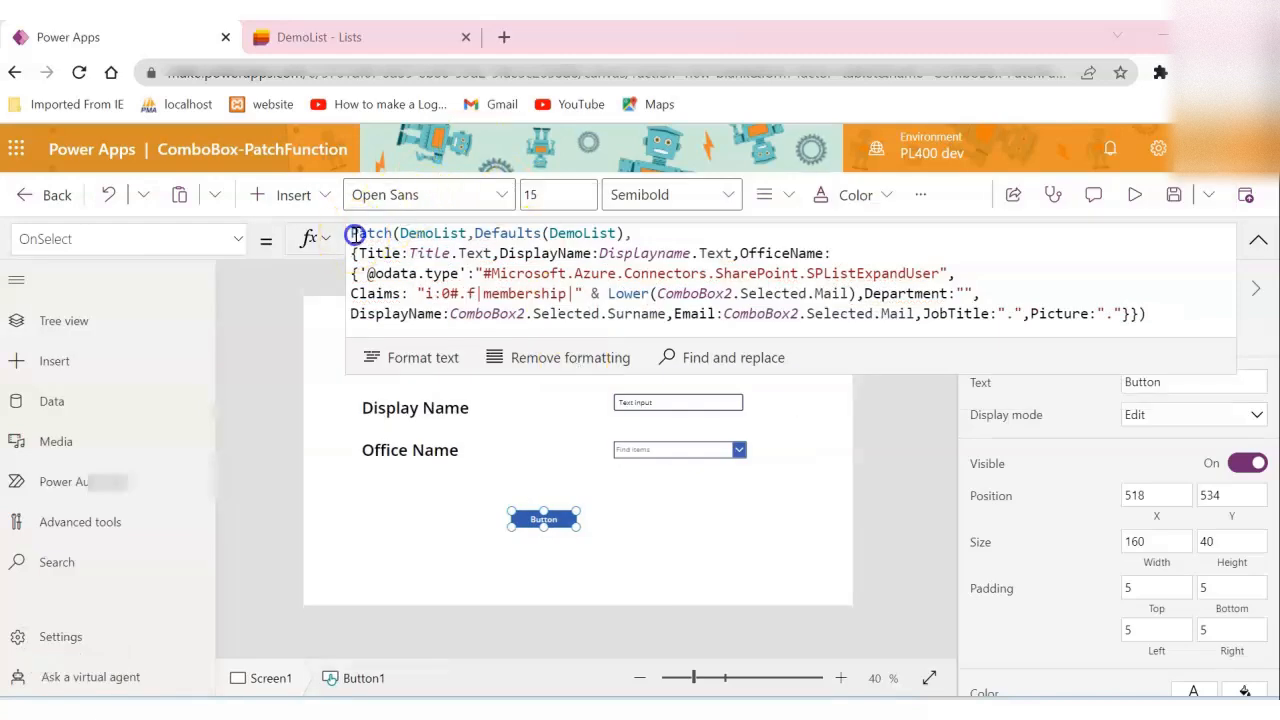
Preview the app and enter Ms as the Title and Abc as the Display Name.
drag(352, 233, 1183, 311)
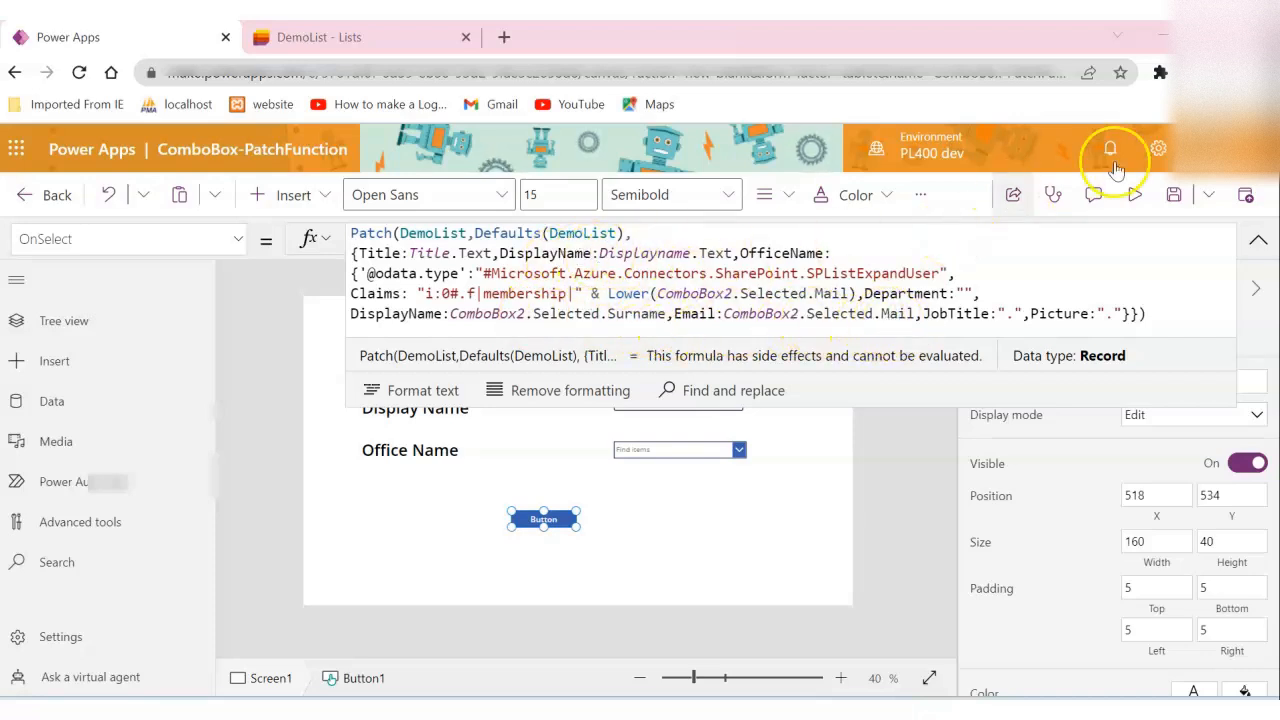
click(1134, 194)
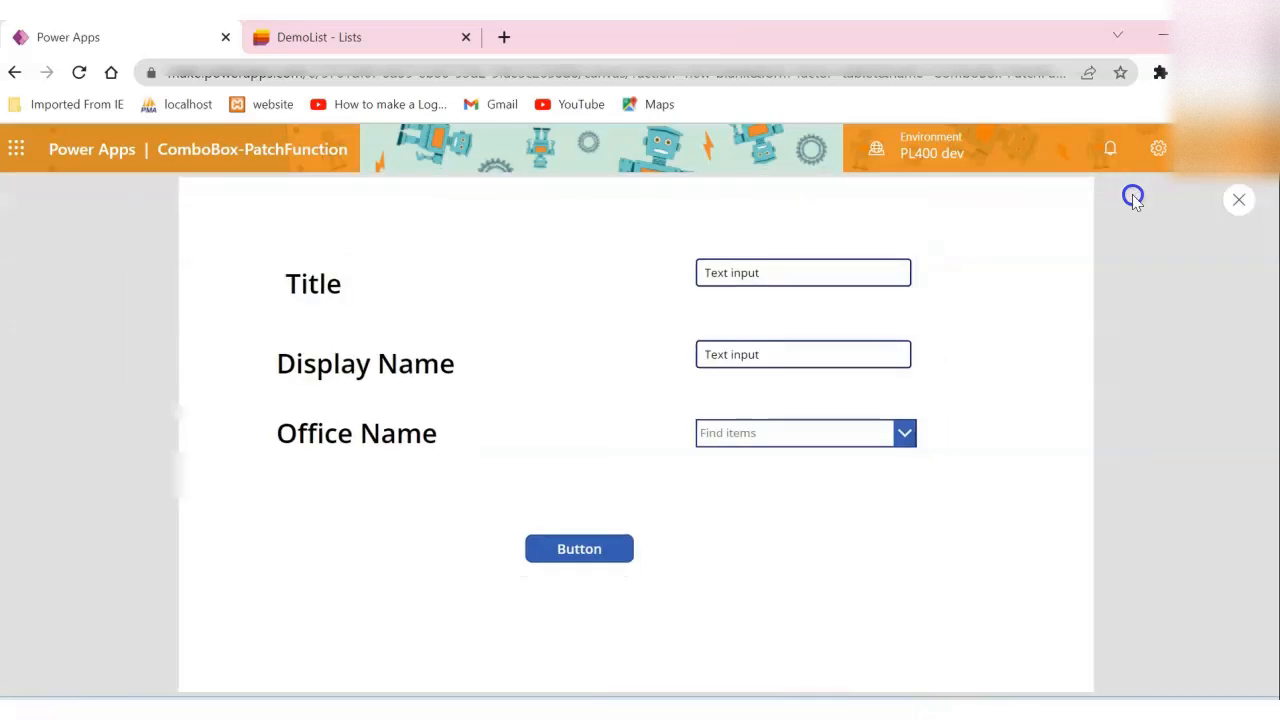
click(749, 281)
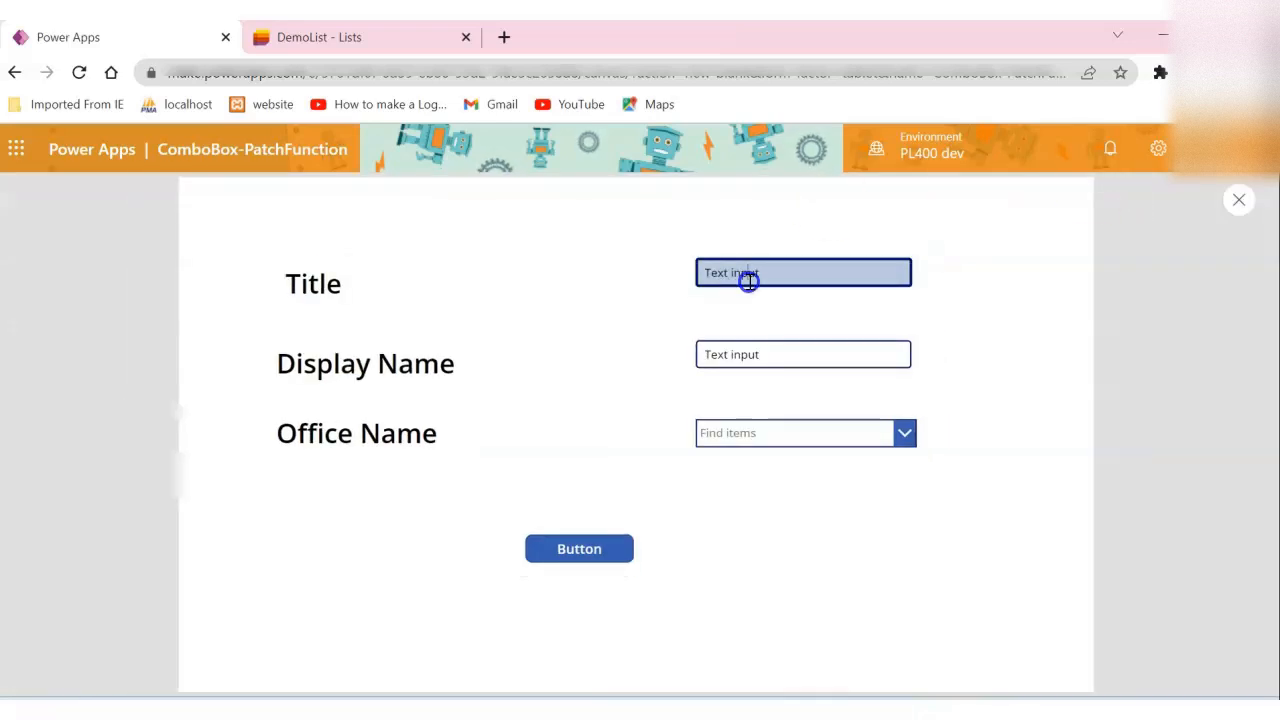
key(ctrl+a)
text(M)
click(741, 353)
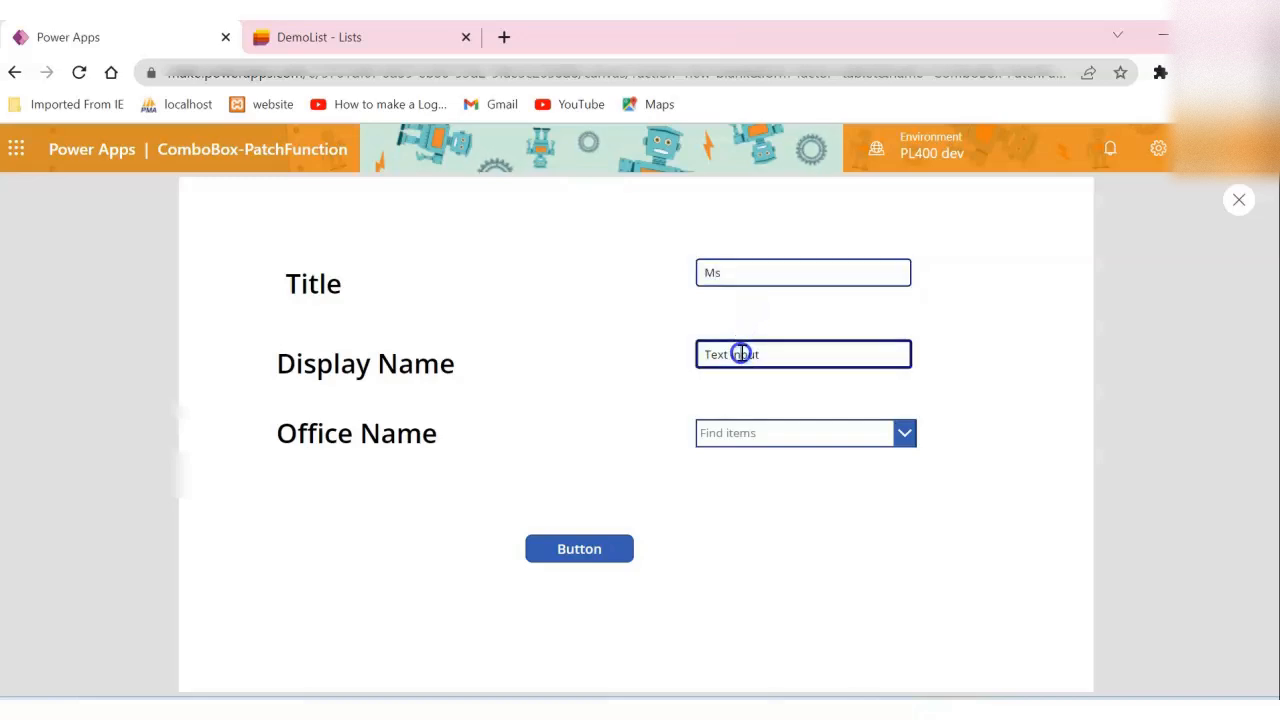
key(ctrl+a)
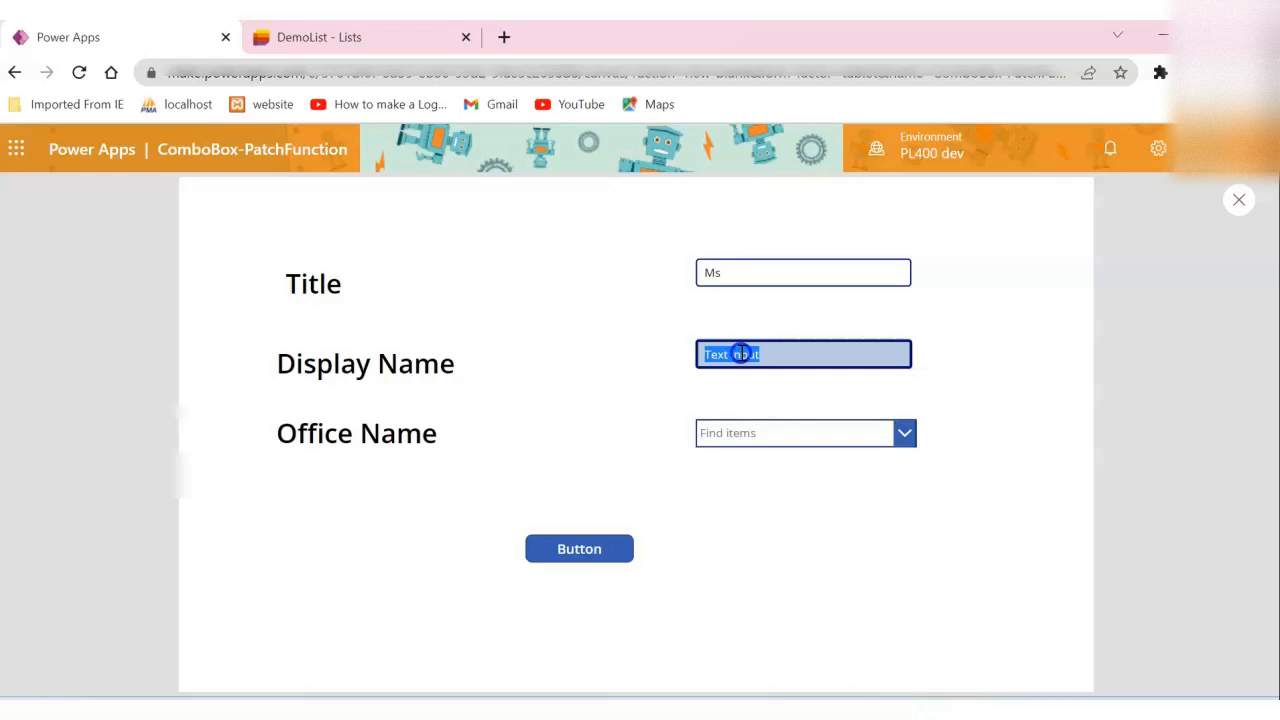
text(Abc)
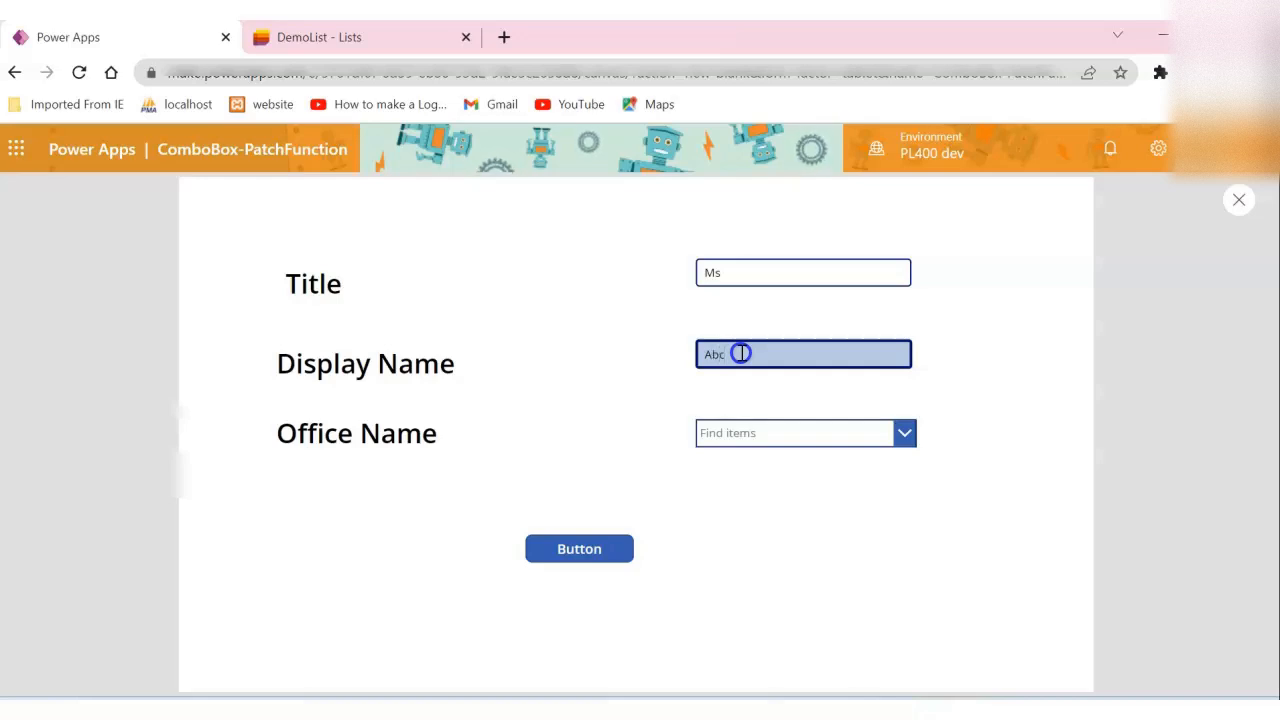
Choose the third person listed in the Office Name combo box.
click(902, 433)
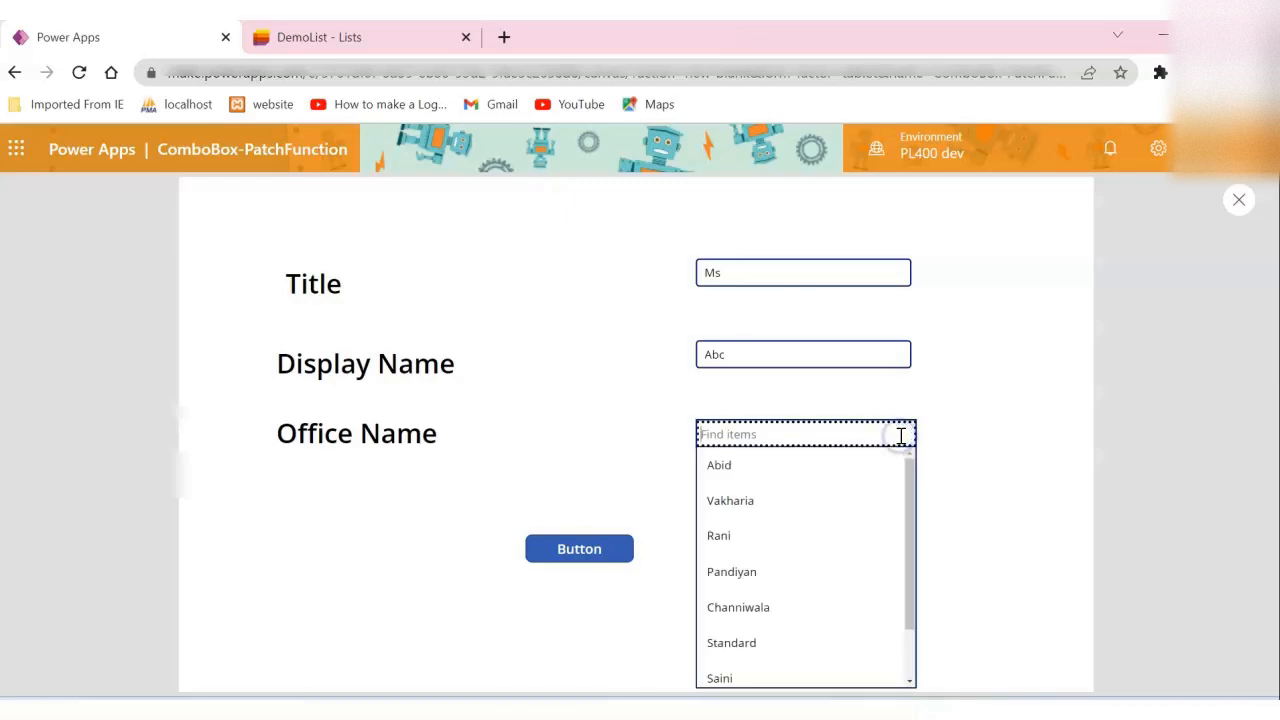
scroll(791, 522, down, 1)
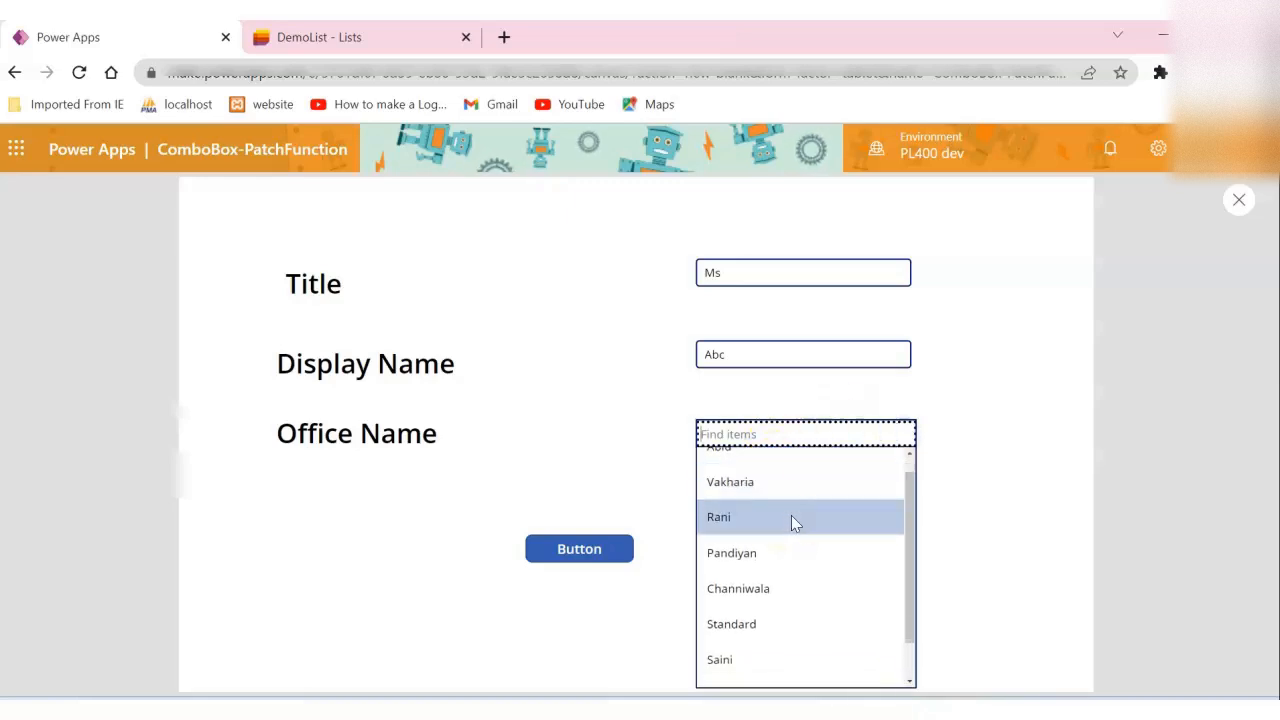
click(759, 517)
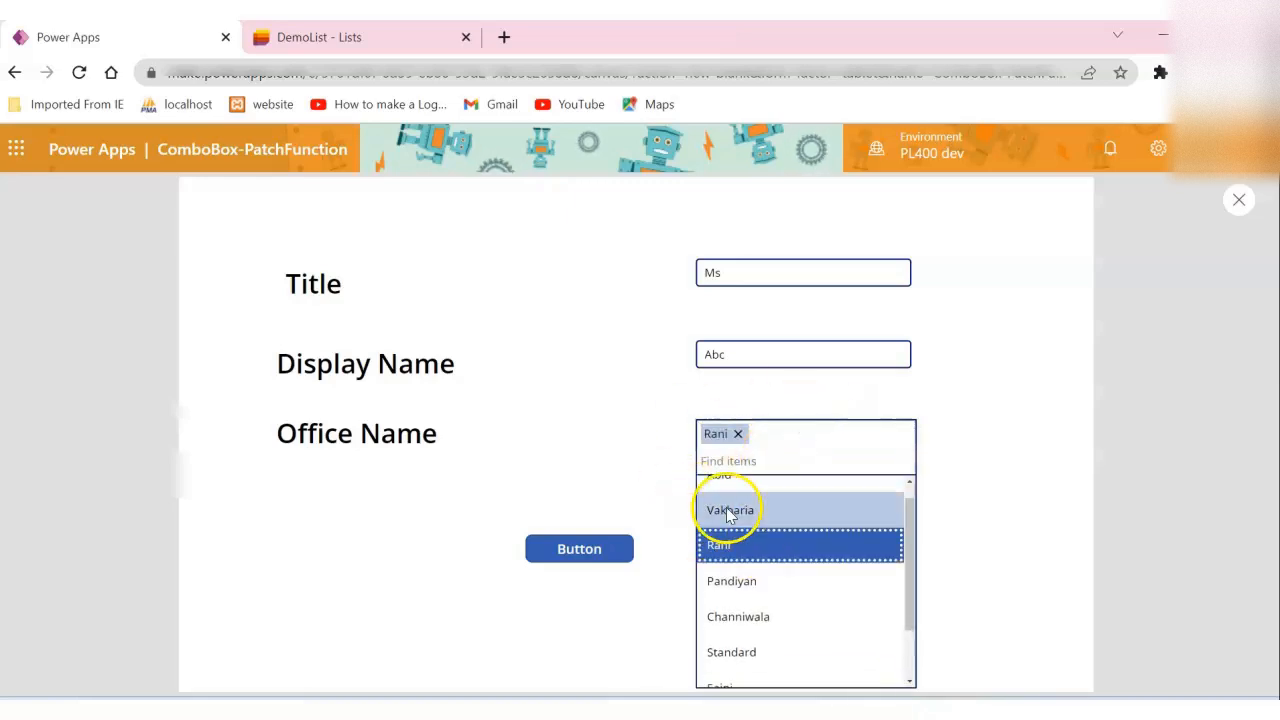
click(727, 549)
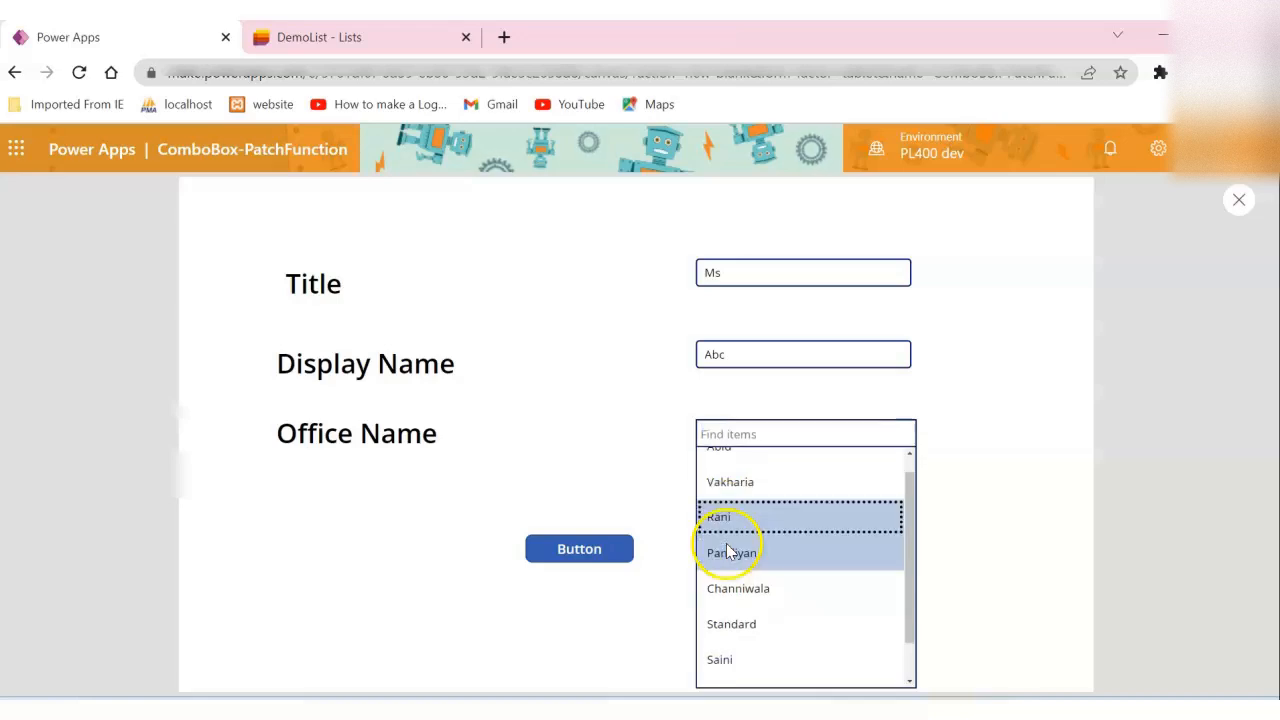
click(730, 517)
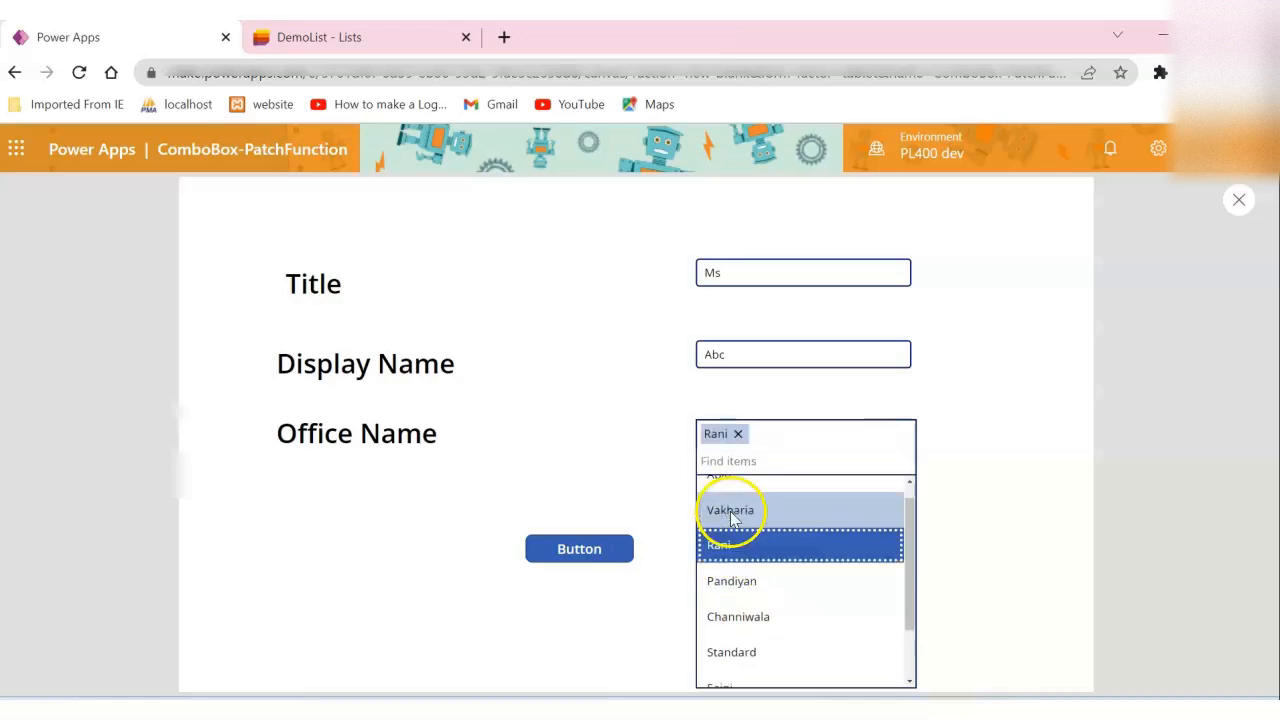
Submit the form with its button, then switch to DemoList in Microsoft Lists and open the new item's OfficeName contact card.
click(585, 550)
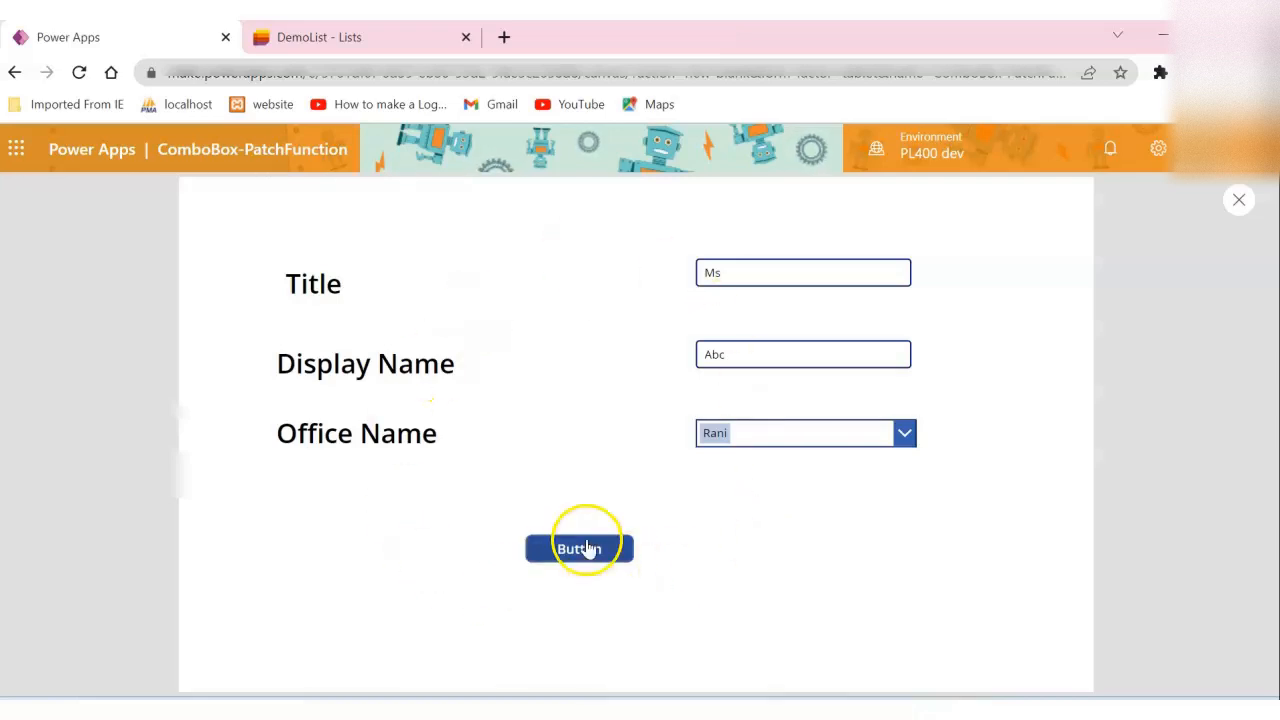
click(372, 37)
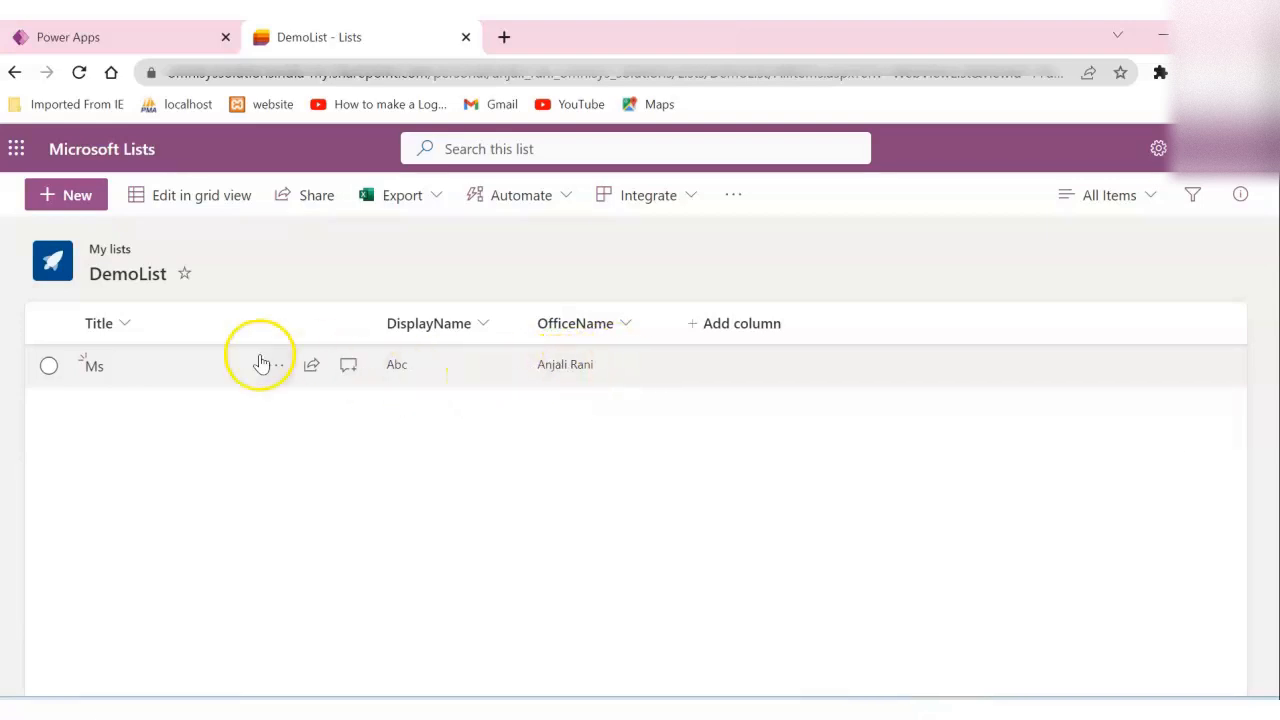
click(588, 366)
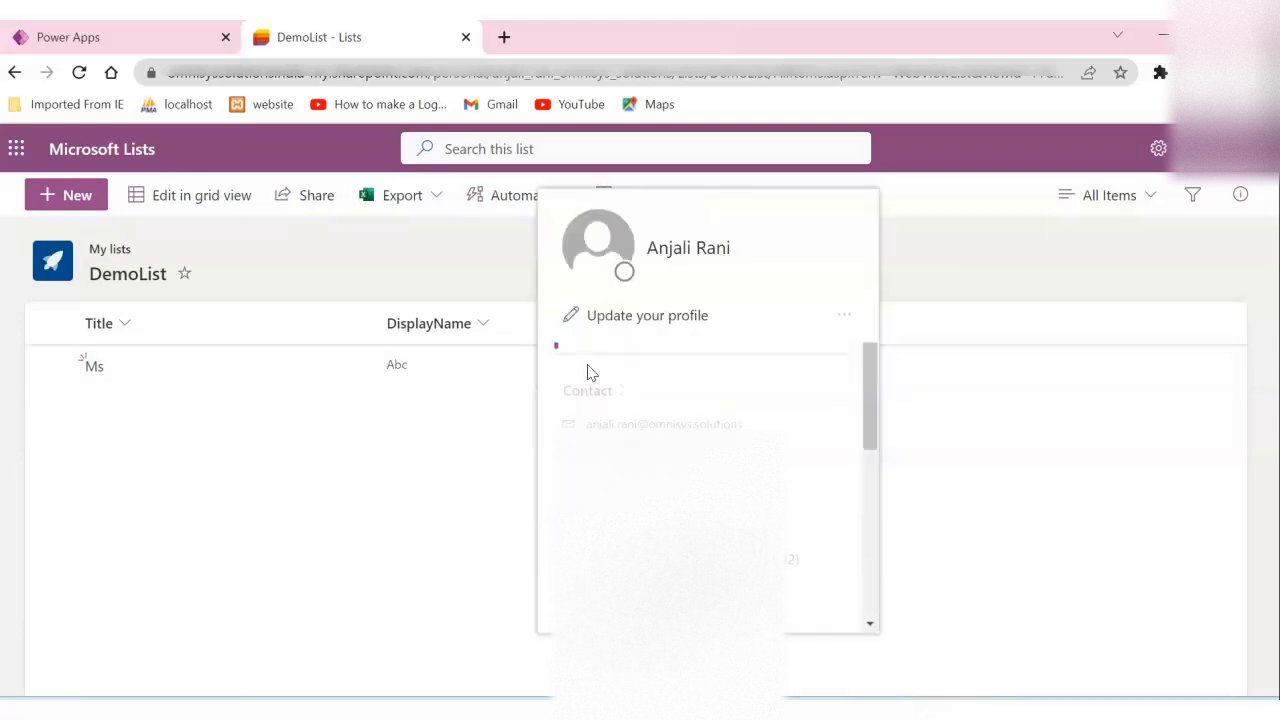